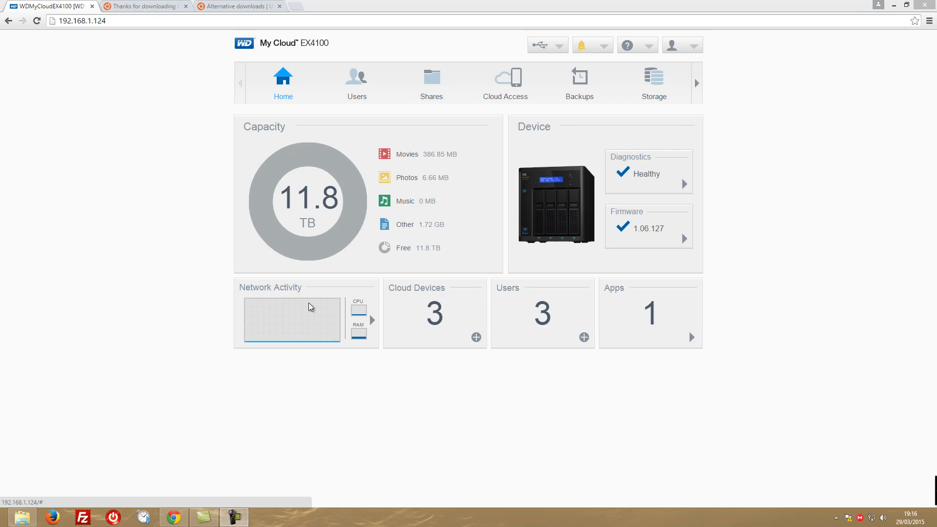
# Review the device activity details, covering CPU usage, memory usage and the list of running processes
pyautogui.click(358, 312)
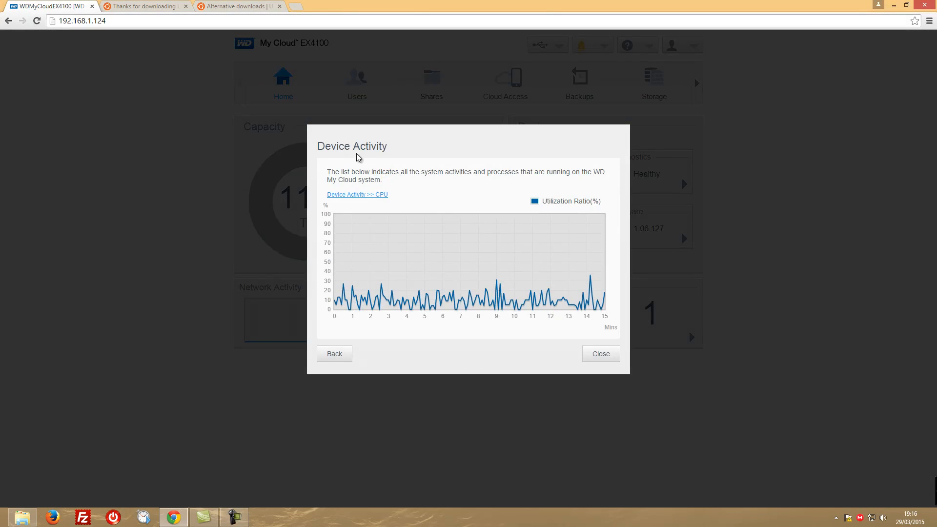
pyautogui.click(600, 354)
pyautogui.click(361, 335)
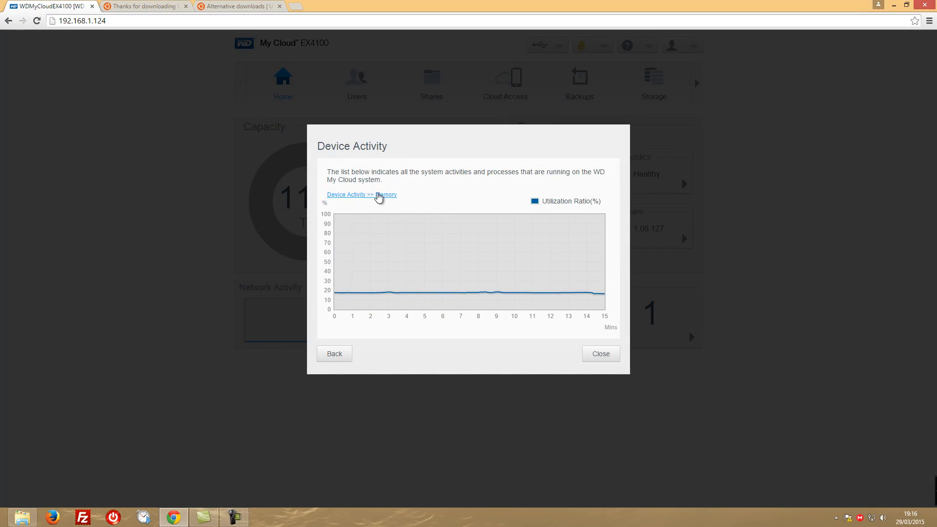
pyautogui.click(354, 196)
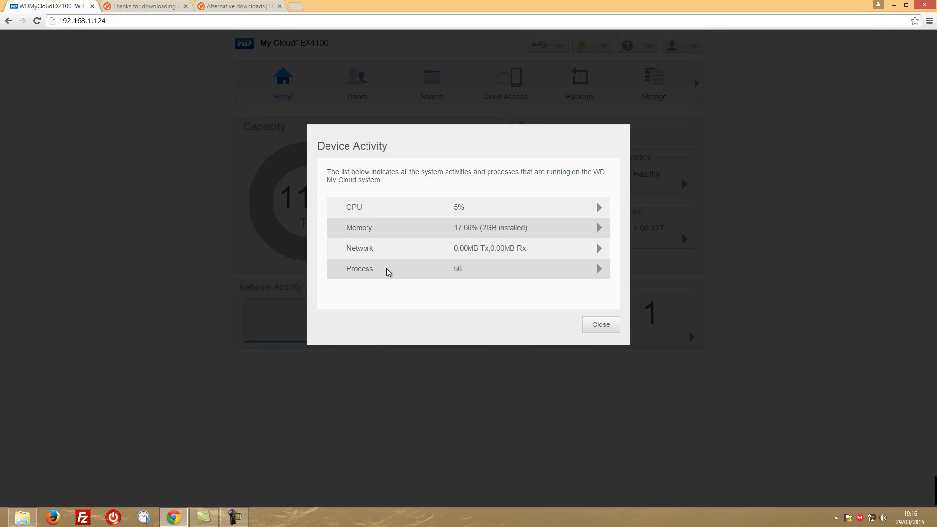
pyautogui.click(598, 269)
pyautogui.scroll(-10, 401, 265)
pyautogui.scroll(10, 395, 260)
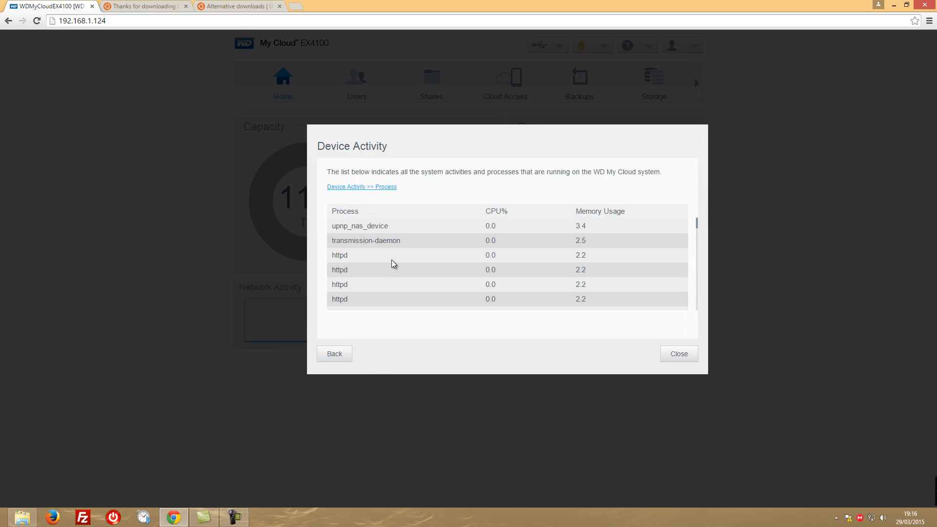
pyautogui.click(677, 355)
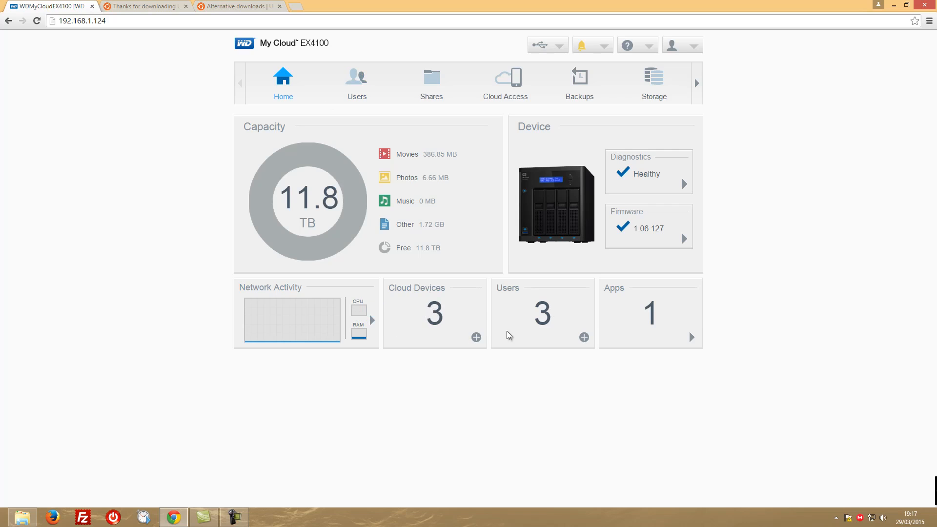
# View the installed apps, and examine the diagnostics for temperatures, fan speed, drive status and RAID status
pyautogui.click(692, 337)
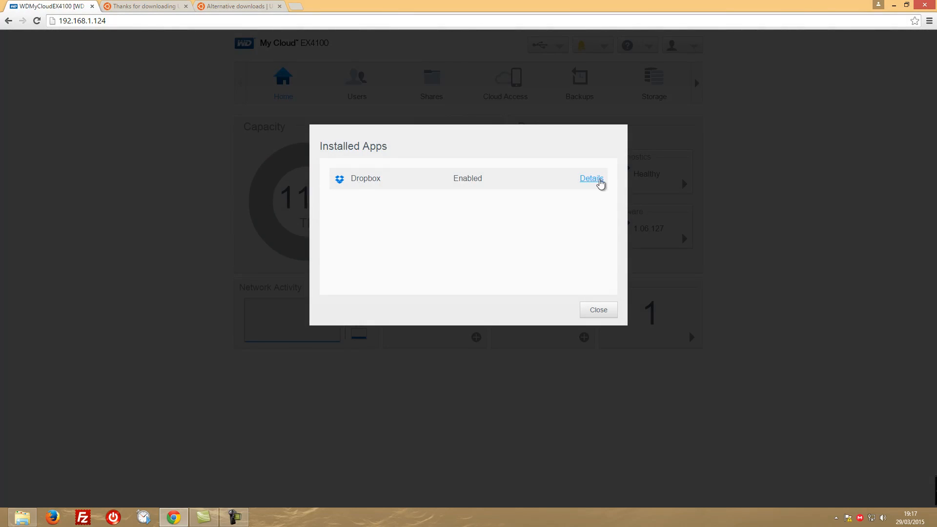
pyautogui.click(603, 312)
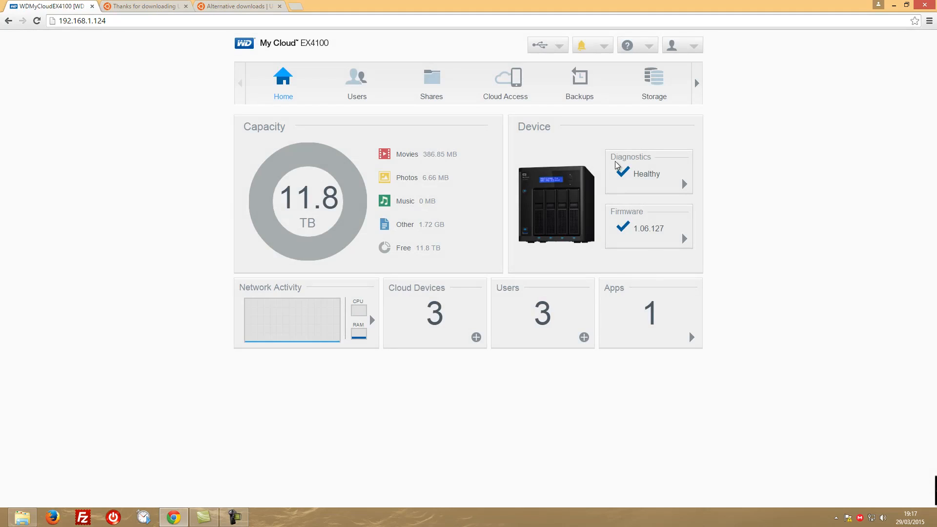
pyautogui.click(684, 183)
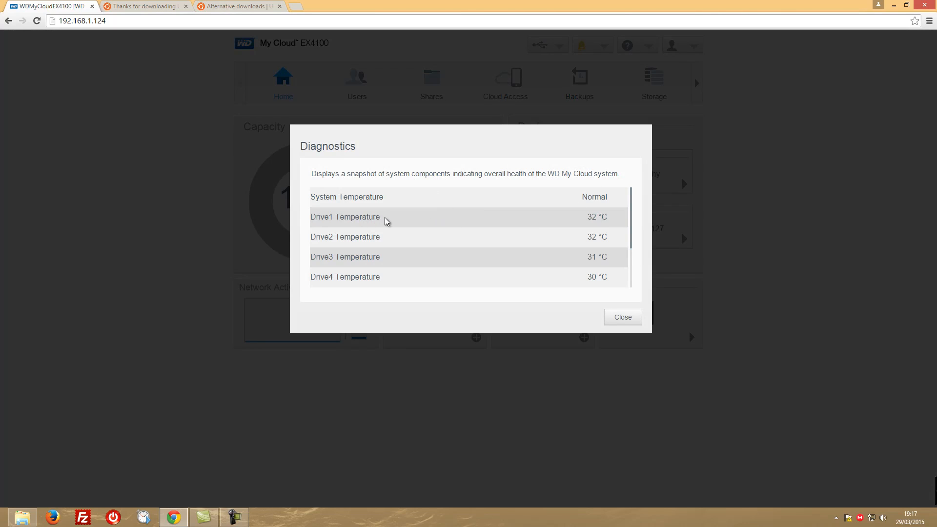
pyautogui.scroll(-3, 385, 222)
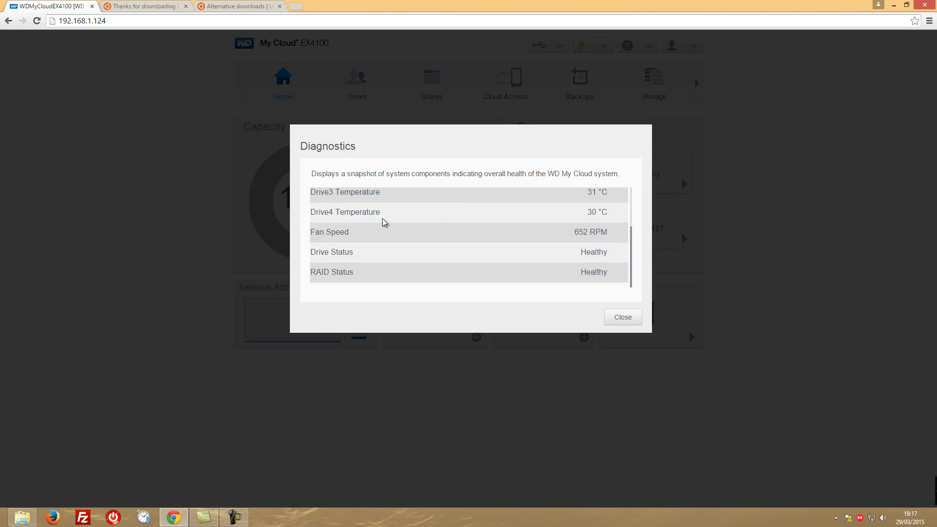
pyautogui.scroll(3, 385, 222)
pyautogui.scroll(-3, 385, 222)
pyautogui.click(627, 319)
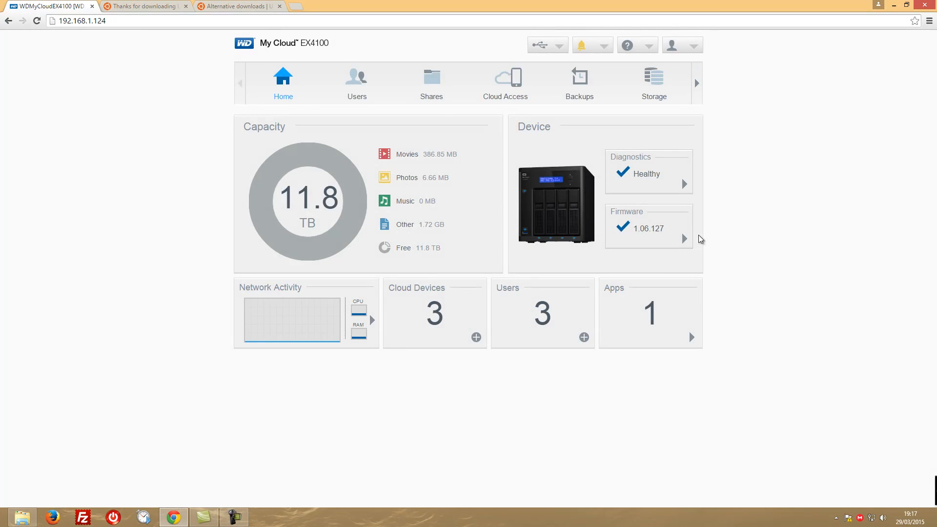
# Check whether a firmware update is available and view the free space of the attached USB drive
pyautogui.click(685, 239)
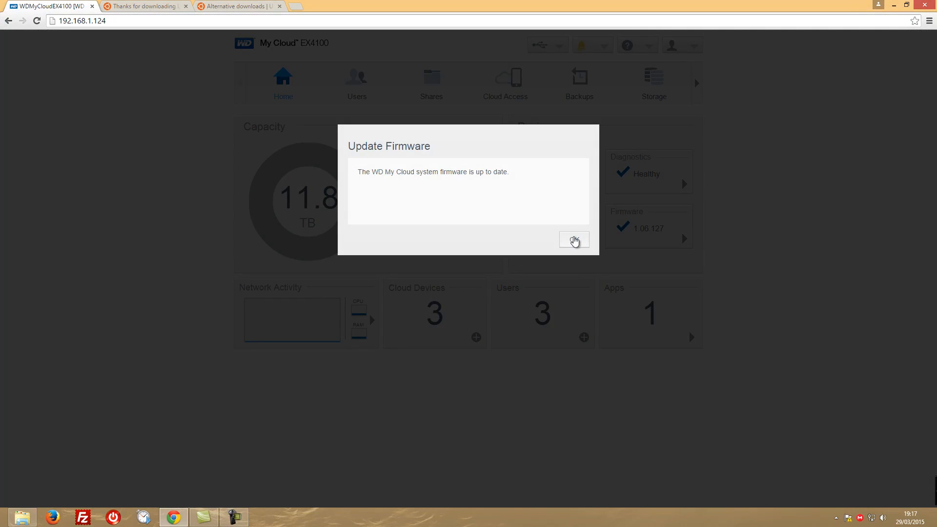
pyautogui.click(574, 240)
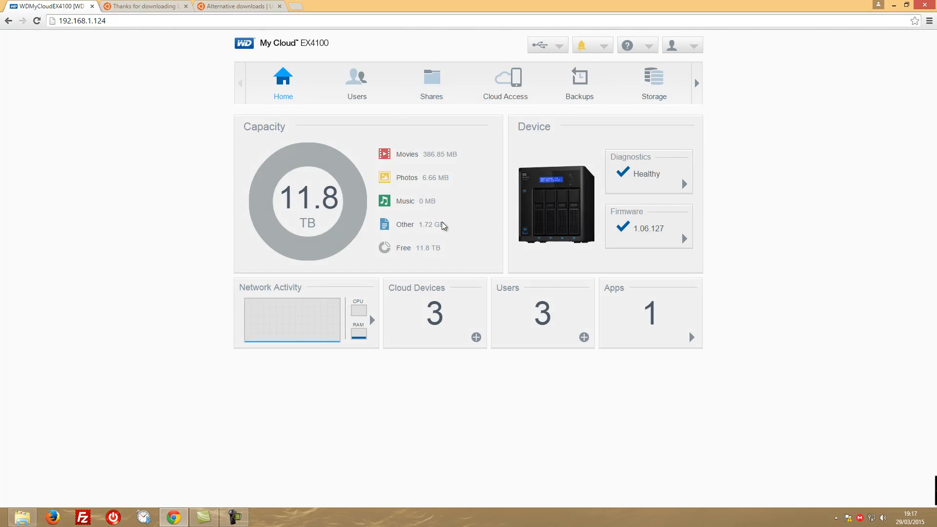
pyautogui.click(558, 47)
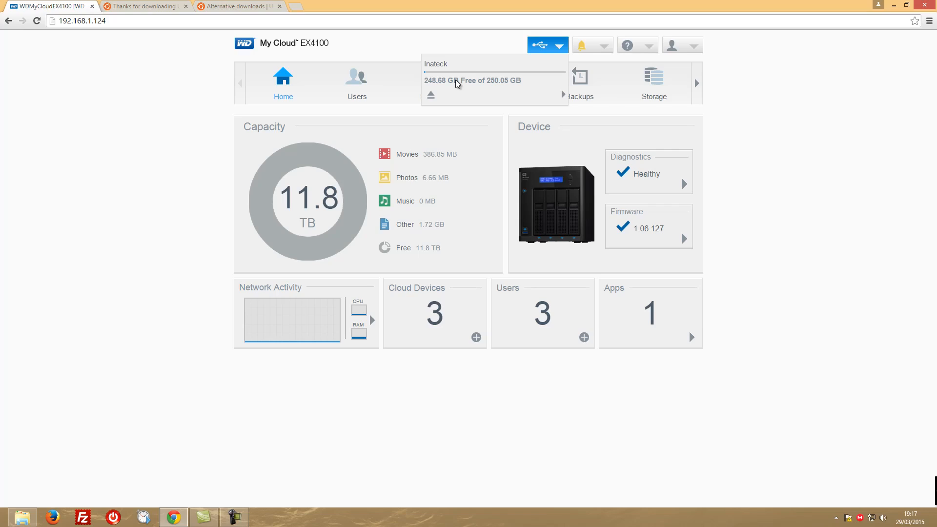
pyautogui.click(559, 45)
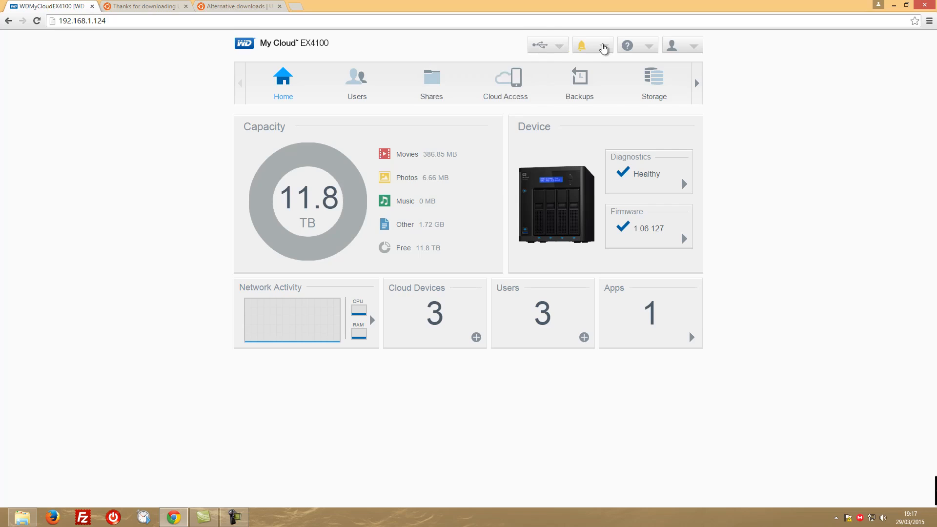
# Delete the System Shutting Down and Remote Backup Success alerts from the notifications
pyautogui.click(605, 47)
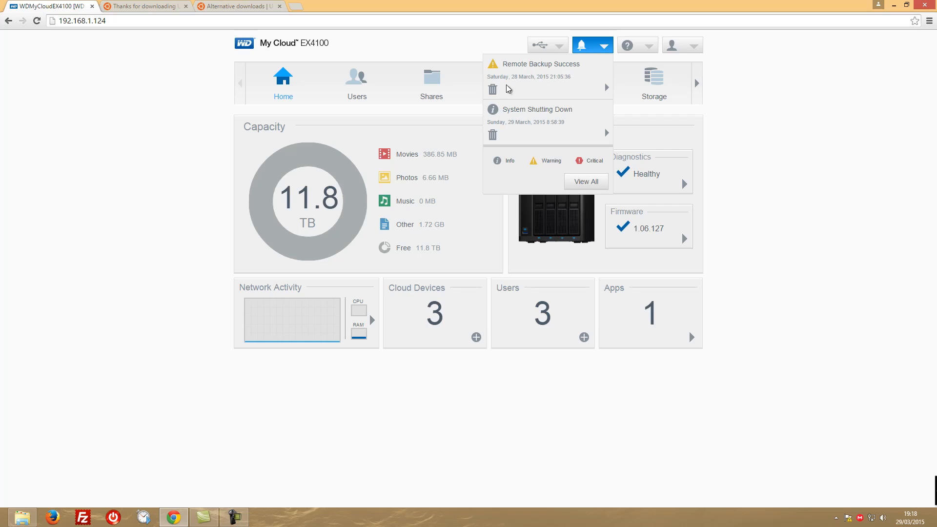
pyautogui.click(494, 136)
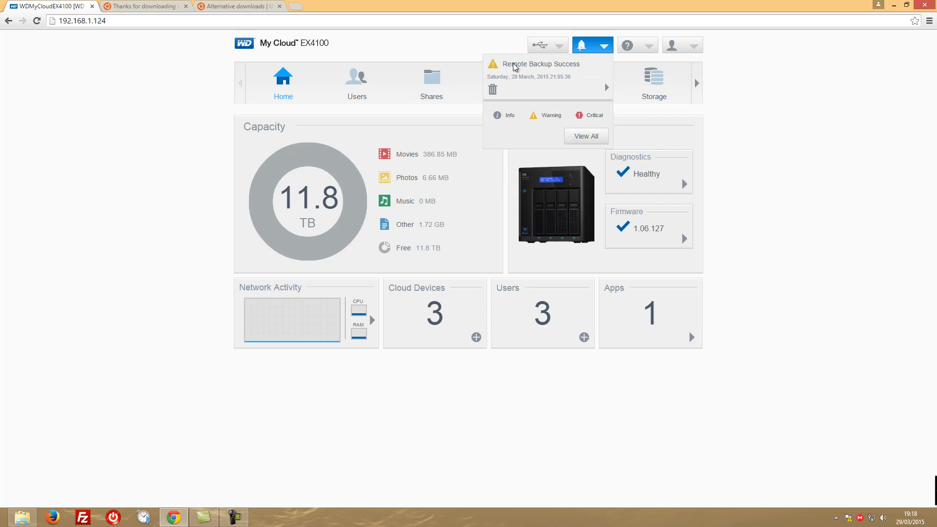
pyautogui.click(493, 90)
pyautogui.click(604, 46)
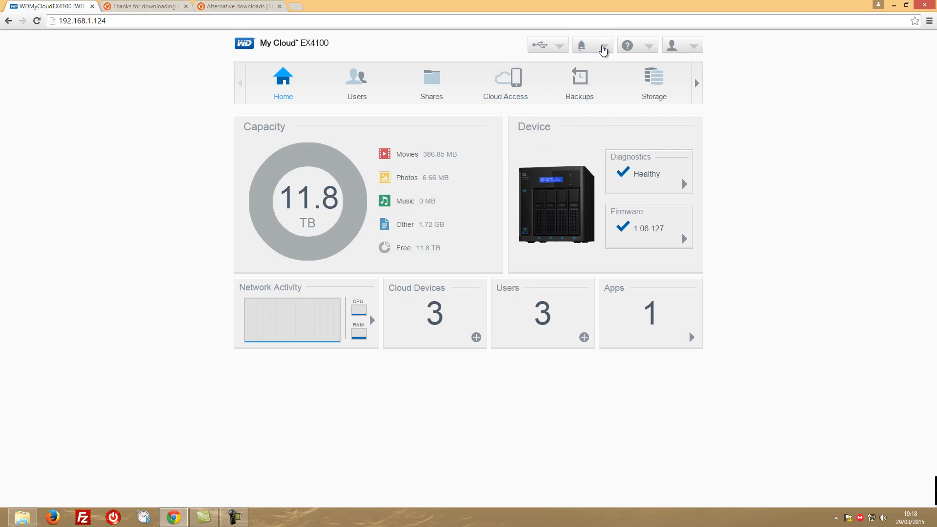
# Look over the available help options and the administrator's shut down, reboot and logout options
pyautogui.click(647, 47)
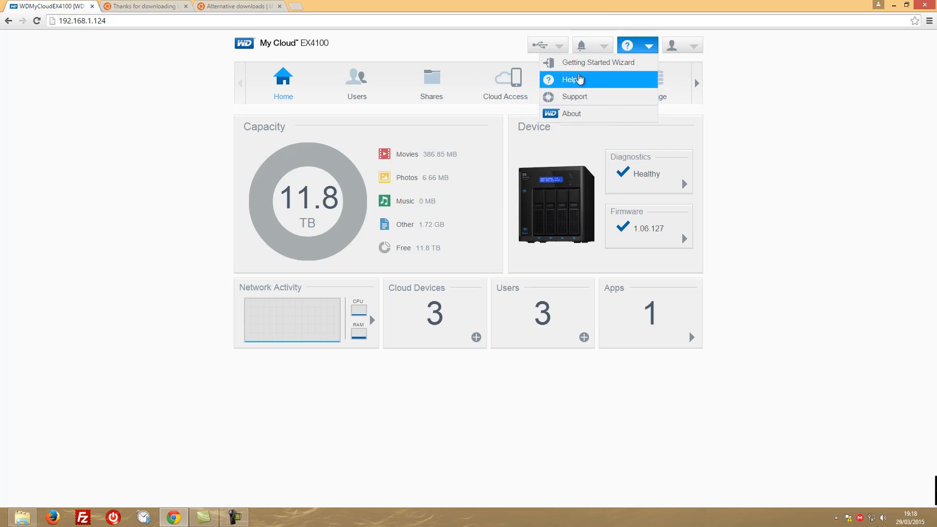
pyautogui.click(649, 46)
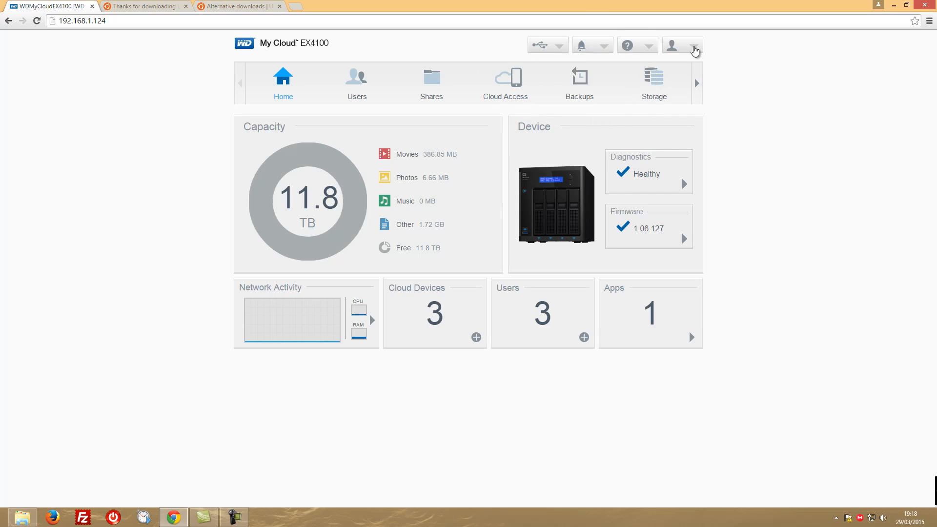
pyautogui.click(693, 46)
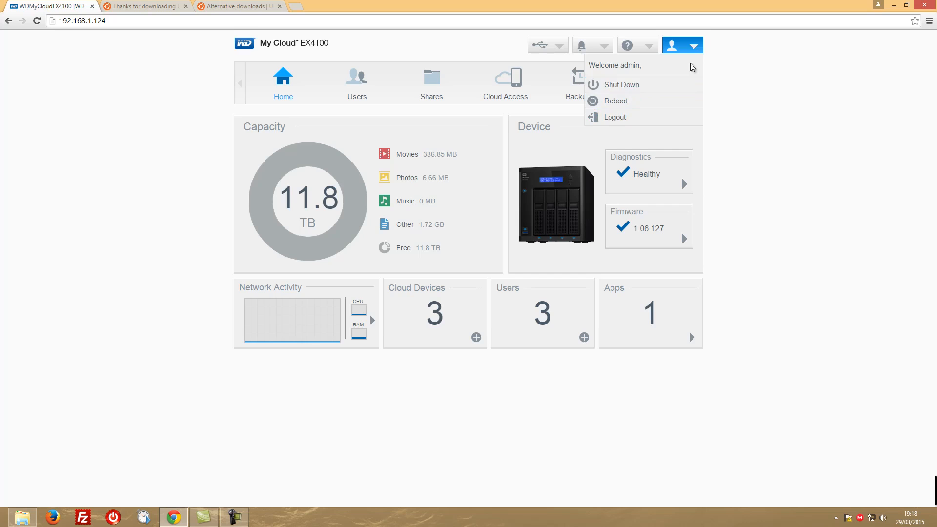
pyautogui.click(696, 45)
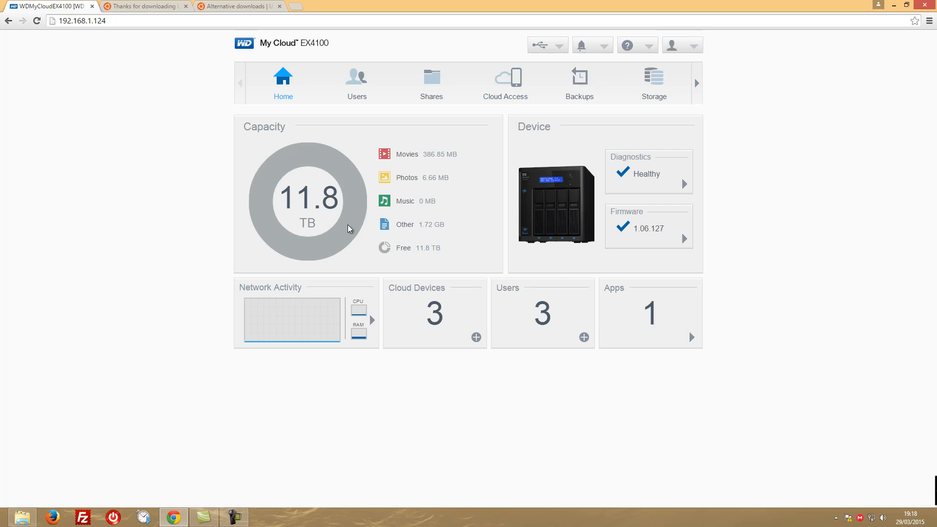
# Review the profiles of the existing users, including their e-mail fields and the admin account's settings
pyautogui.click(357, 83)
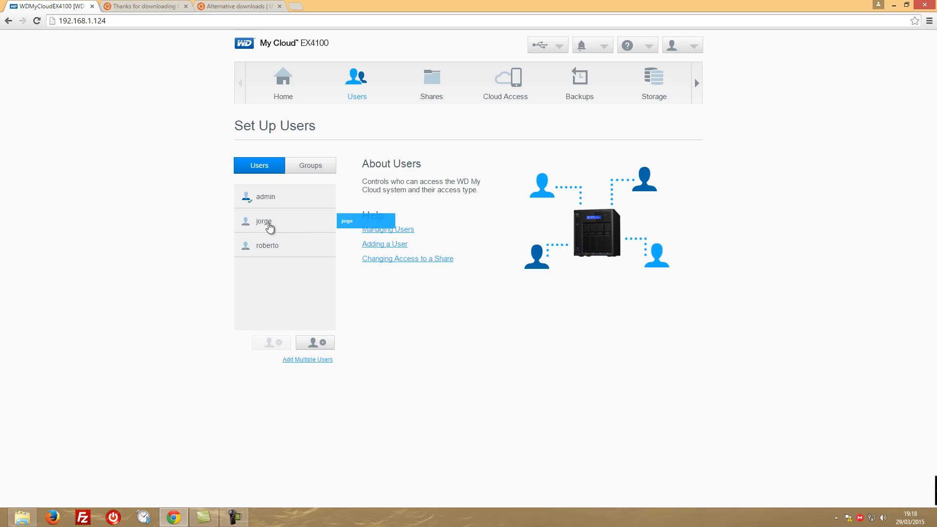
pyautogui.click(268, 222)
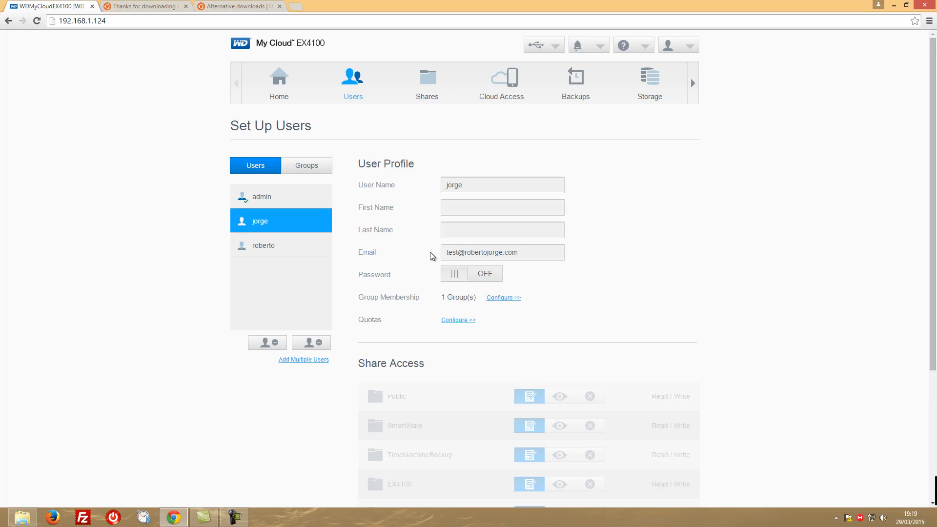
pyautogui.scroll(-1, 381, 258)
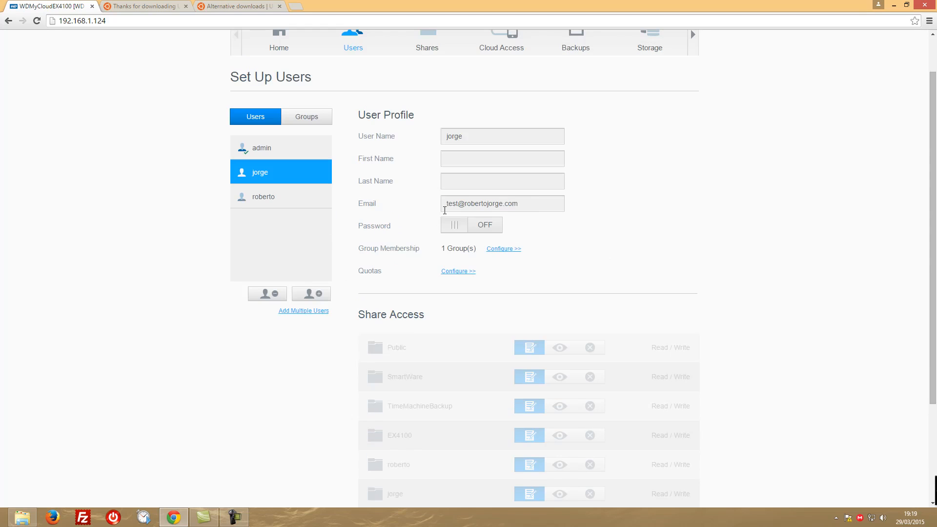
pyautogui.moveTo(536, 204); pyautogui.dragTo(409, 211)
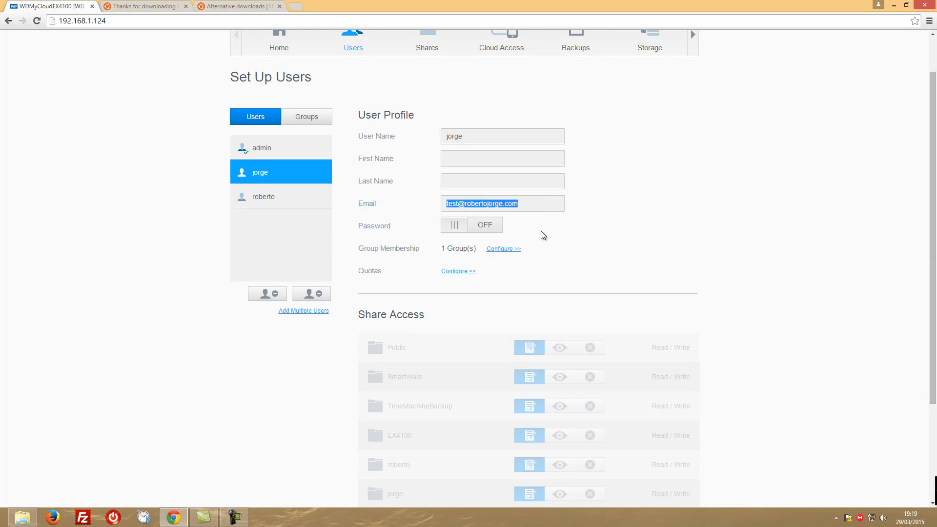
pyautogui.click(257, 197)
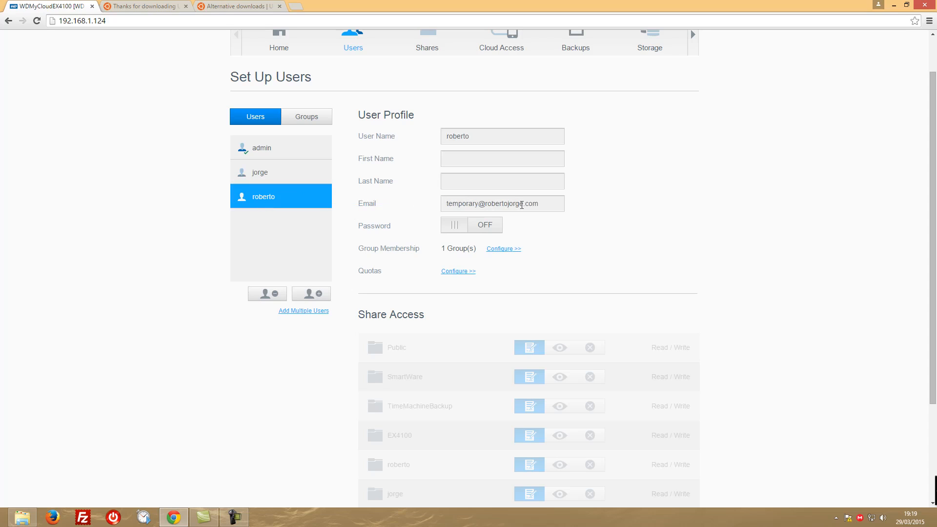
pyautogui.click(271, 172)
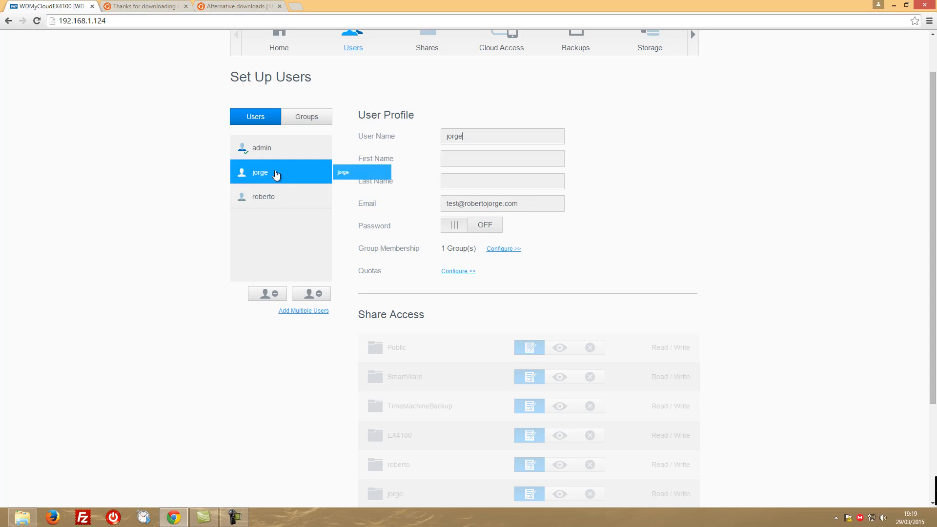
pyautogui.click(271, 149)
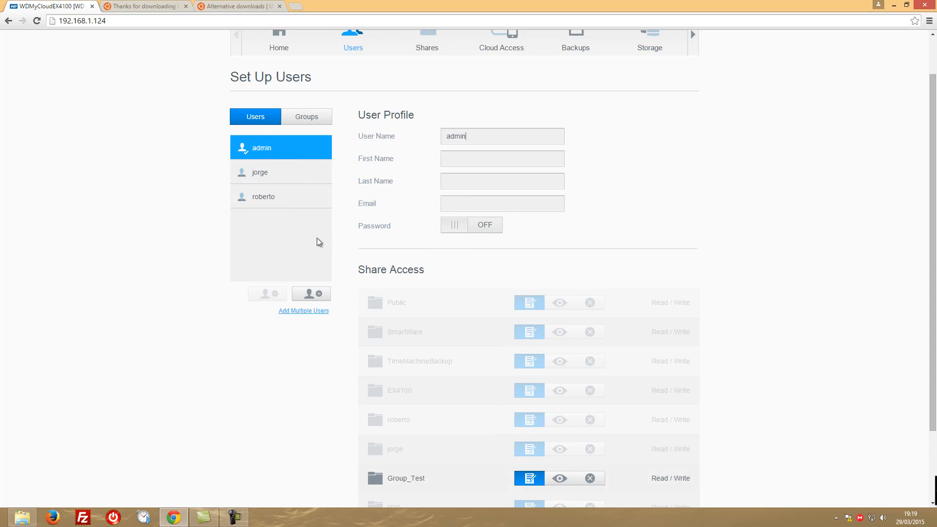
# Add a new user account with only the required user name filled in, and save it
pyautogui.click(312, 294)
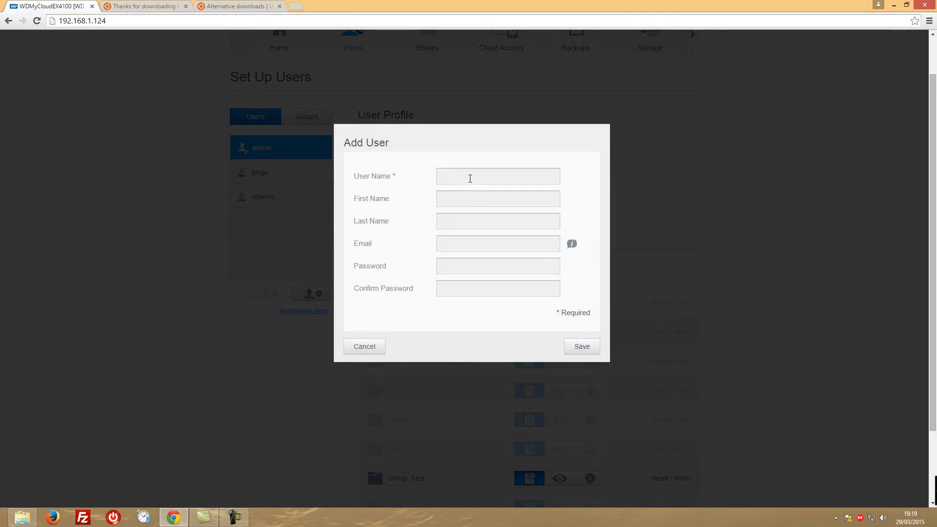
pyautogui.write('jose')
pyautogui.click(448, 285)
pyautogui.click(579, 347)
pyautogui.click(586, 346)
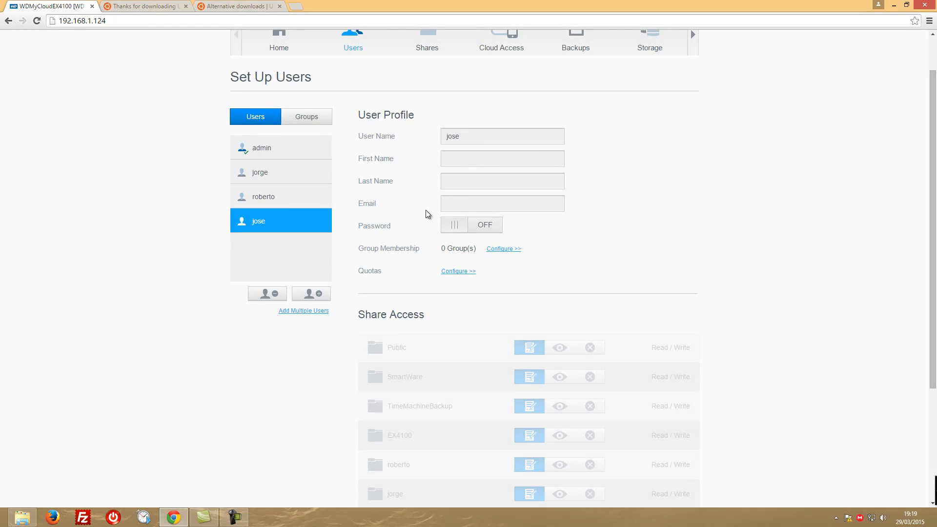
# Examine the new user's profile and share access permissions, including those for the Group_Test share
pyautogui.scroll(1, 360, 224)
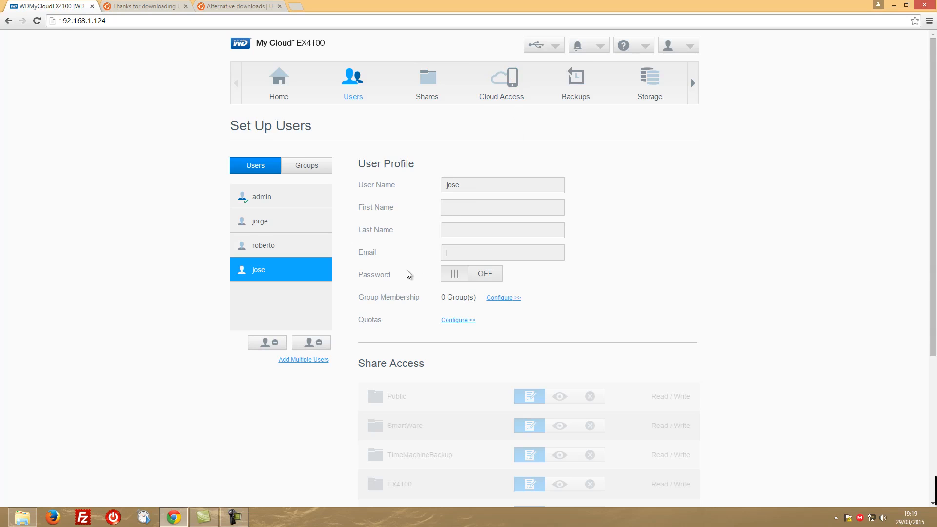
pyautogui.scroll(-4, 408, 268)
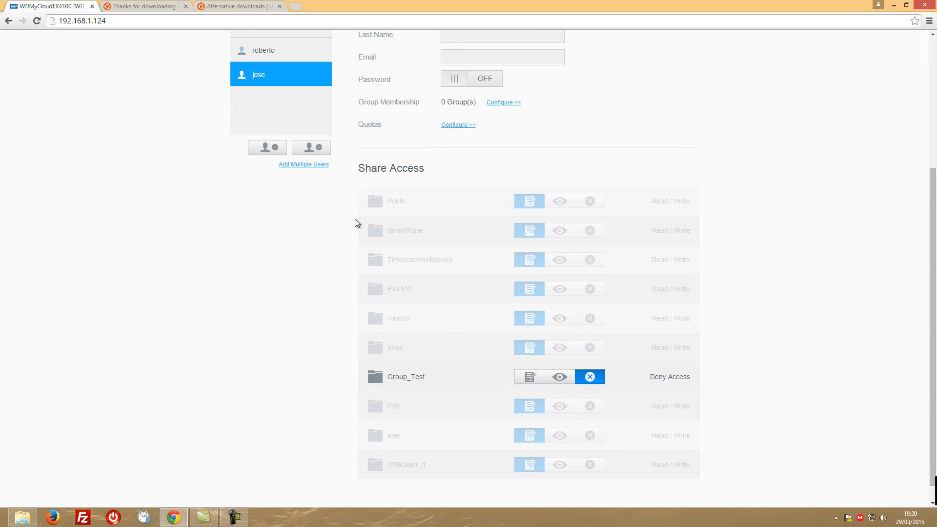
pyautogui.scroll(-1, 379, 229)
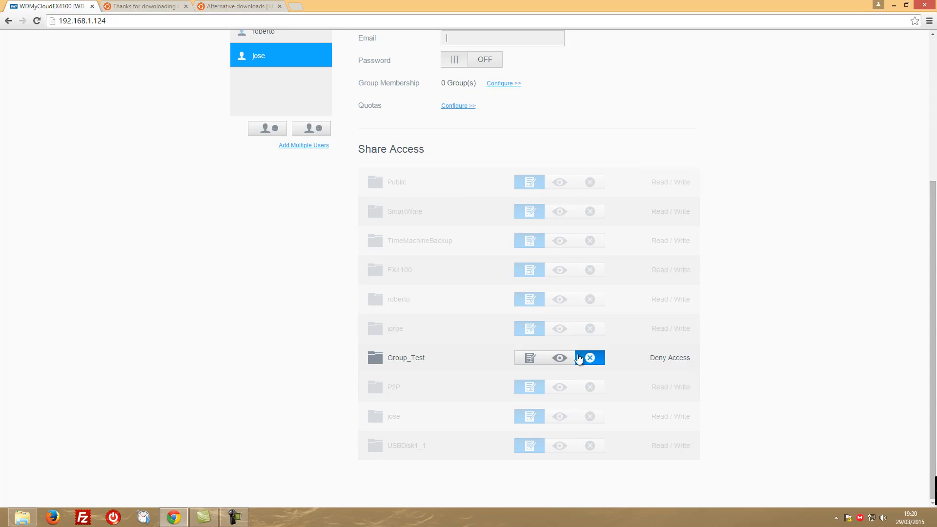
pyautogui.scroll(1, 341, 176)
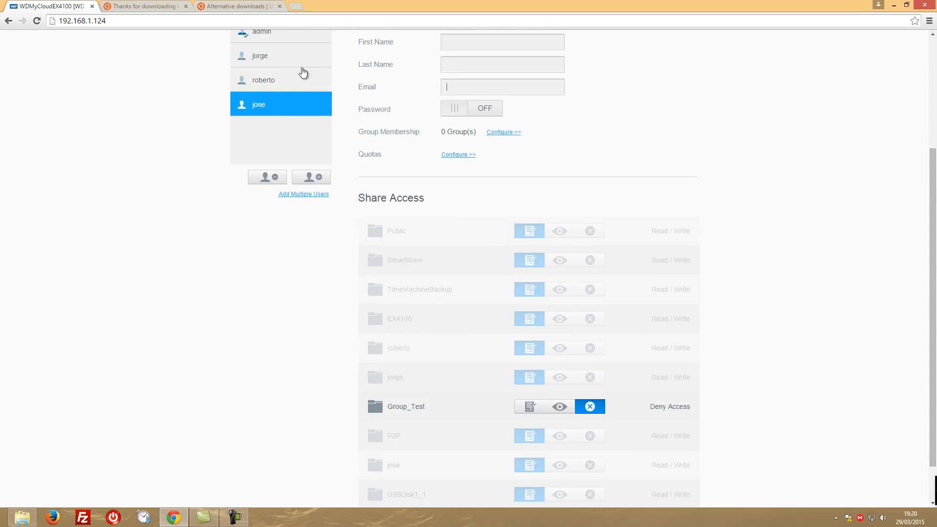
pyautogui.scroll(-1, 489, 297)
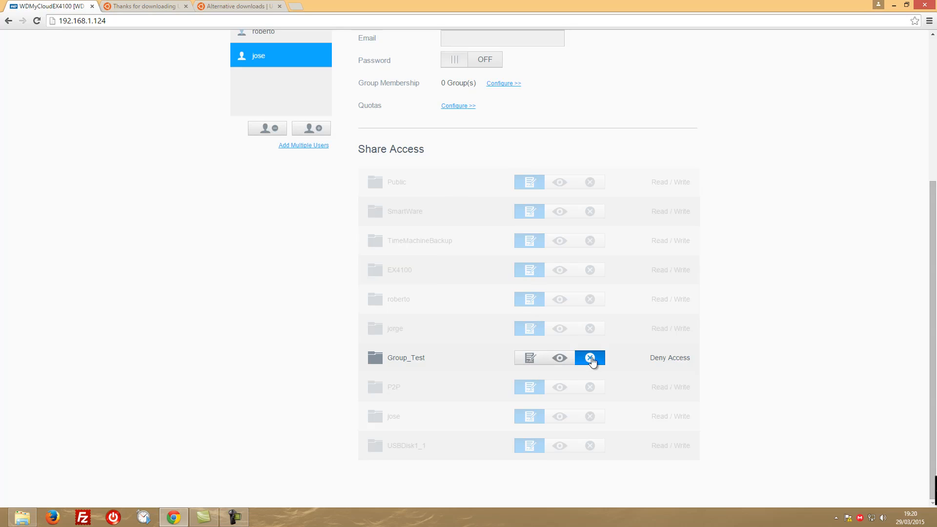
# Try Read Only and Read / Write access on the Group_Test share for the new user, and set it back to Deny Access
pyautogui.click(561, 358)
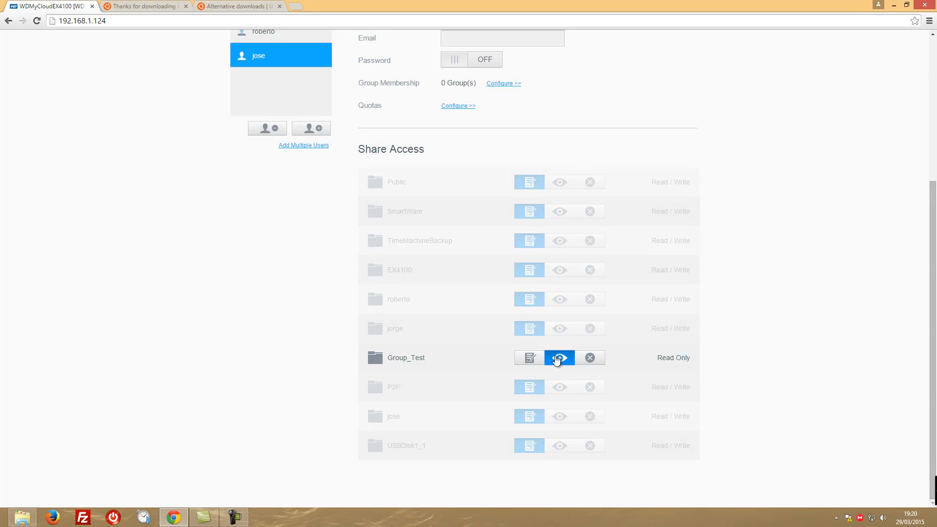
pyautogui.click(532, 359)
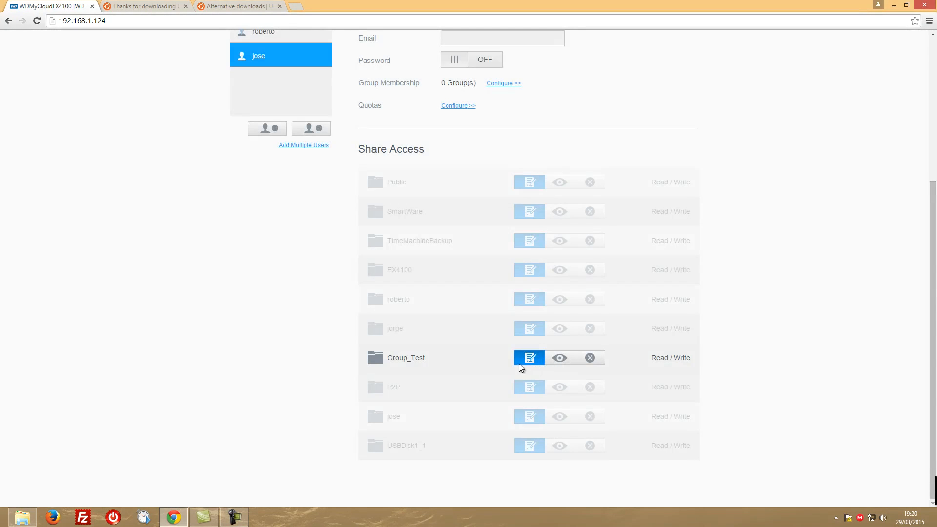
pyautogui.click(590, 357)
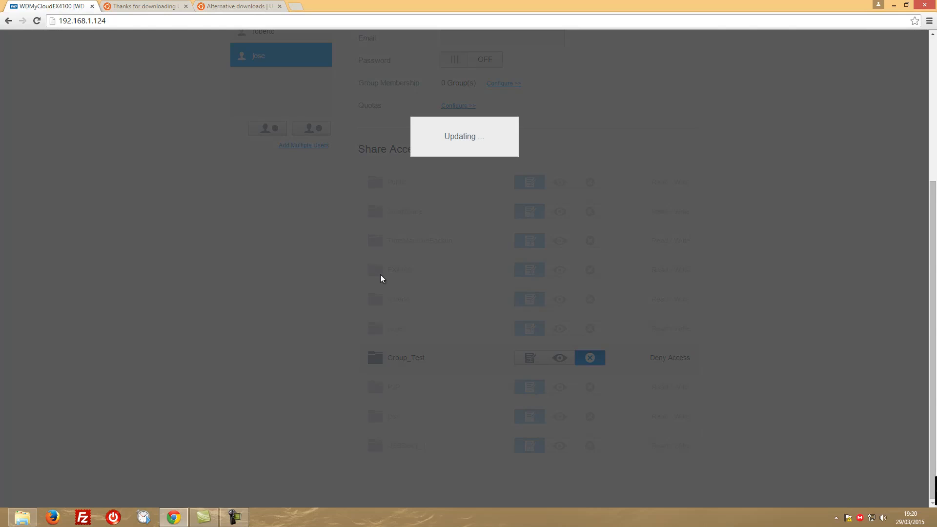
# Add the new user to the members of the Number1 group and save the membership
pyautogui.scroll(4, 363, 281)
pyautogui.scroll(1, 366, 273)
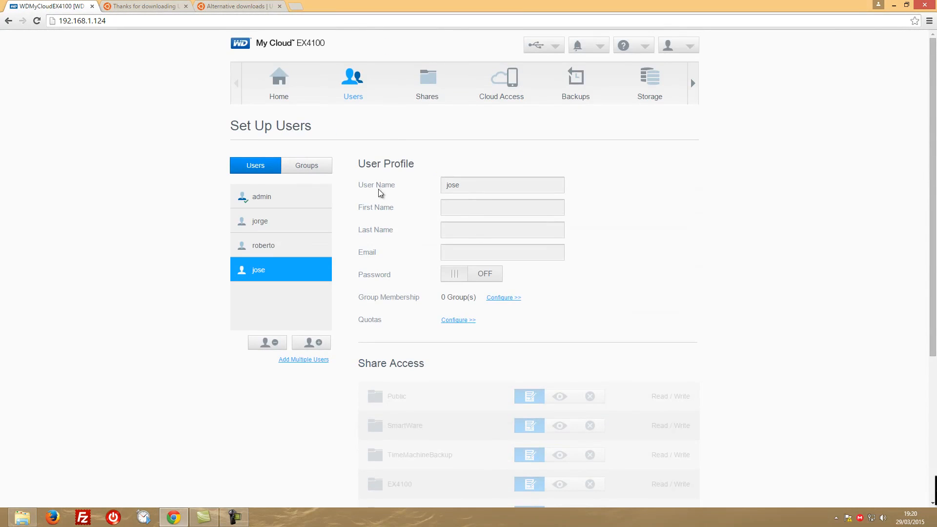
pyautogui.click(308, 166)
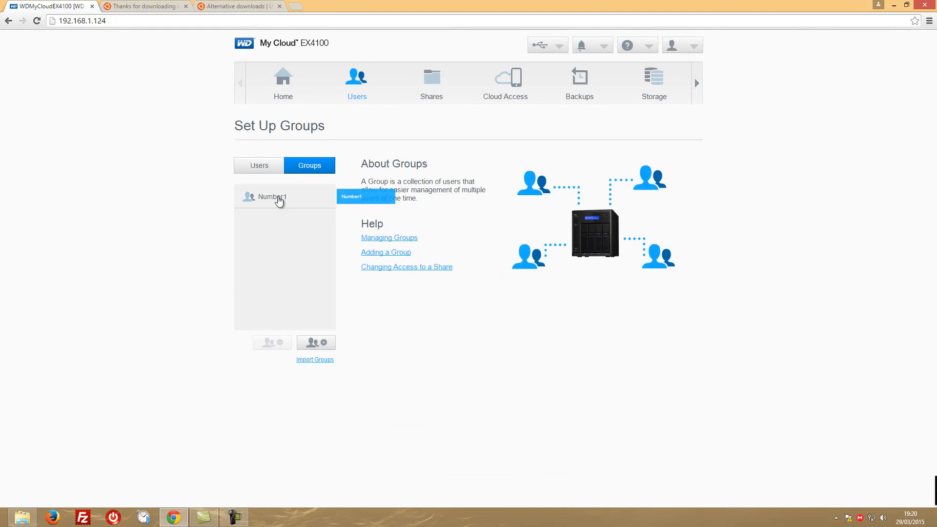
pyautogui.click(279, 199)
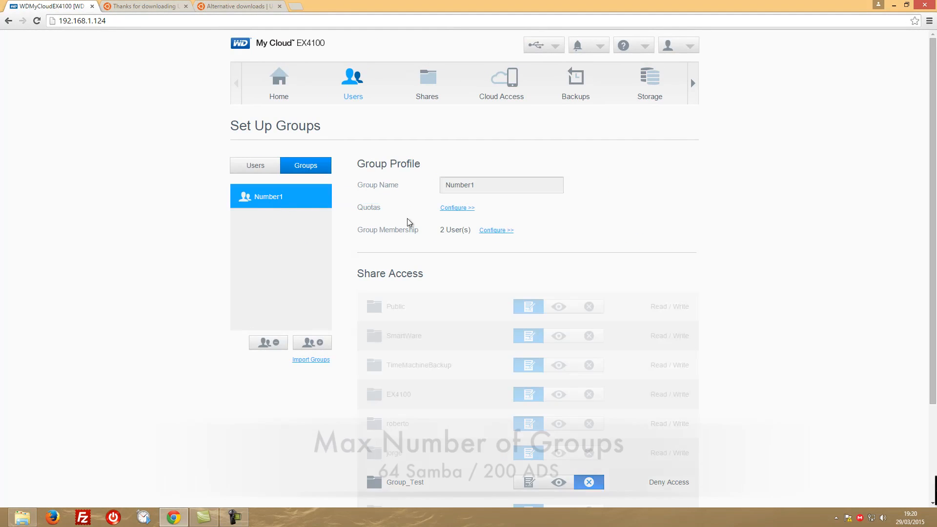
pyautogui.scroll(-3, 399, 220)
pyautogui.scroll(3, 399, 220)
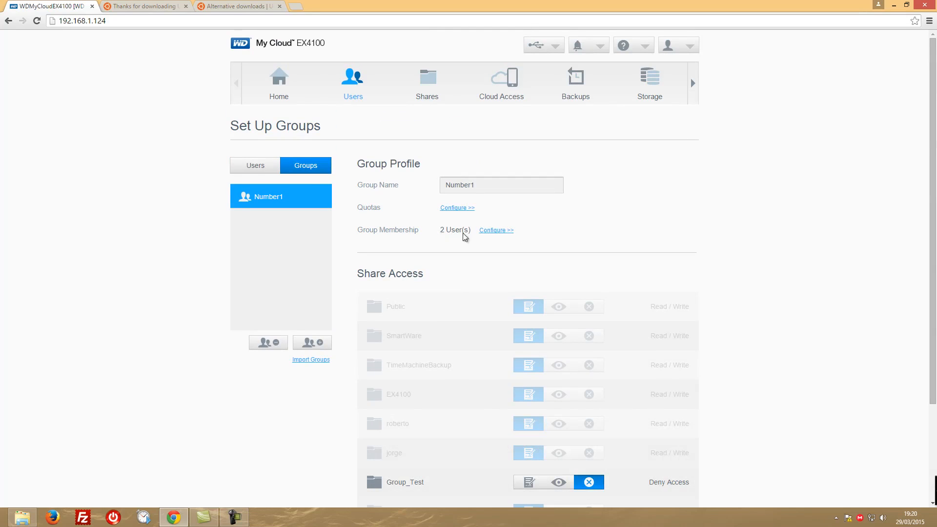
pyautogui.click(503, 233)
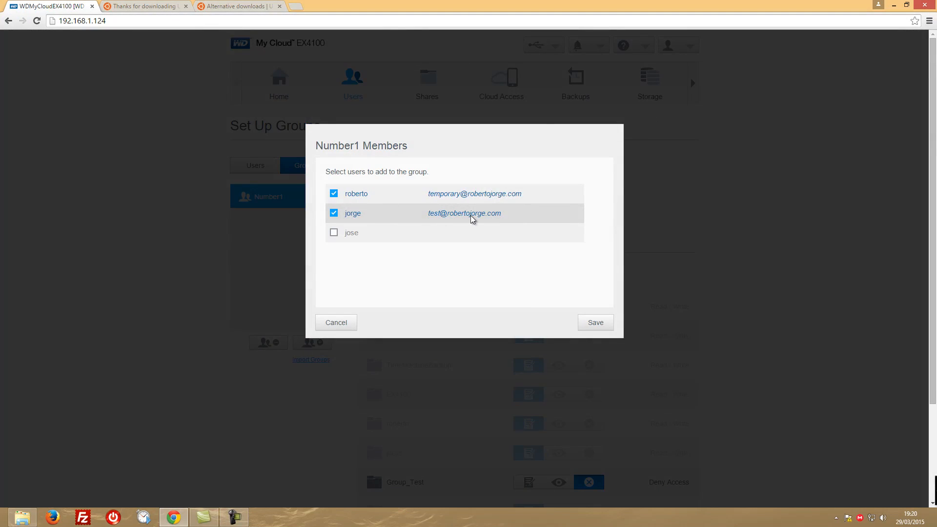
pyautogui.click(334, 232)
pyautogui.click(594, 322)
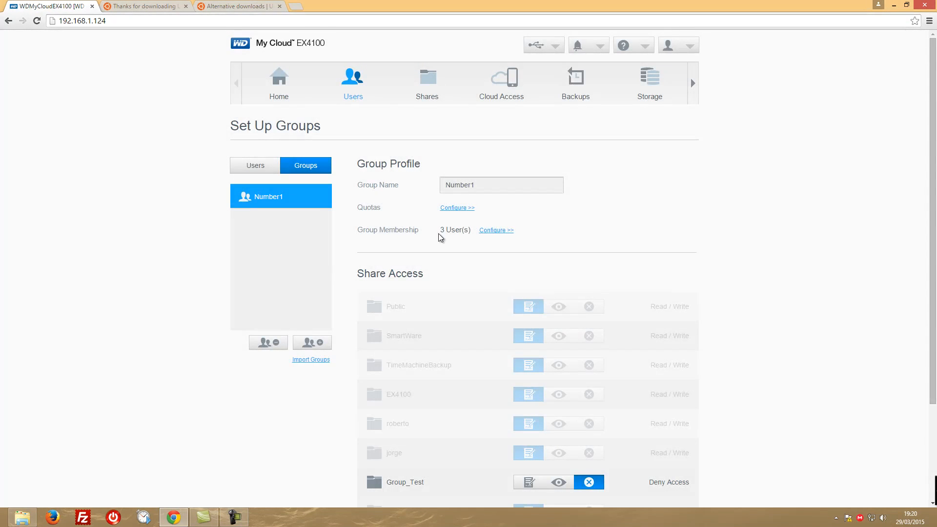
# Fill in a new group named "Group 2" with the first and third listed users as members, and try to save it
pyautogui.scroll(-2, 438, 235)
pyautogui.scroll(2, 439, 236)
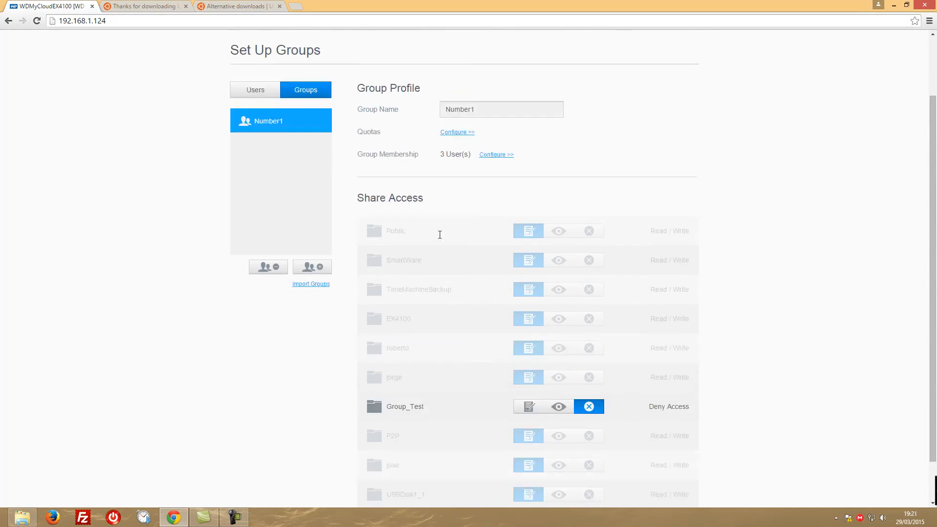
pyautogui.scroll(-1, 439, 235)
pyautogui.scroll(-1, 441, 194)
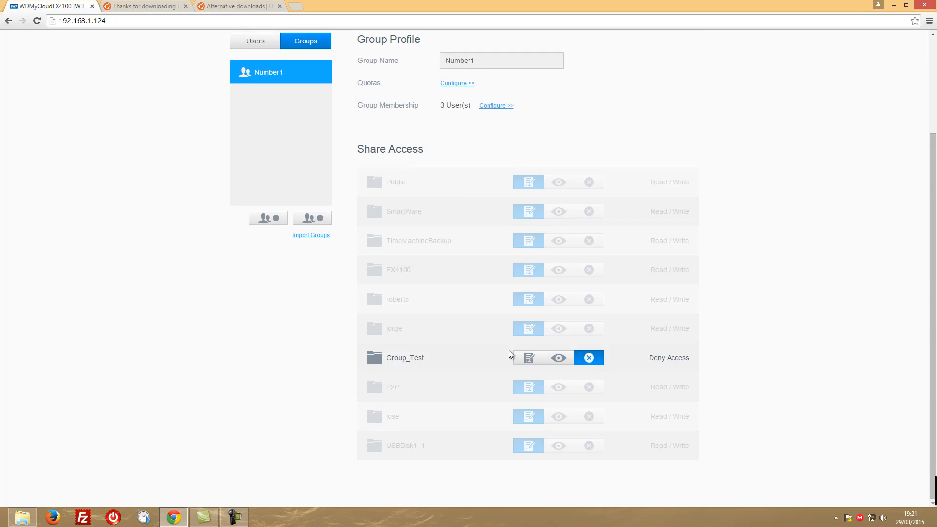
pyautogui.scroll(1, 390, 332)
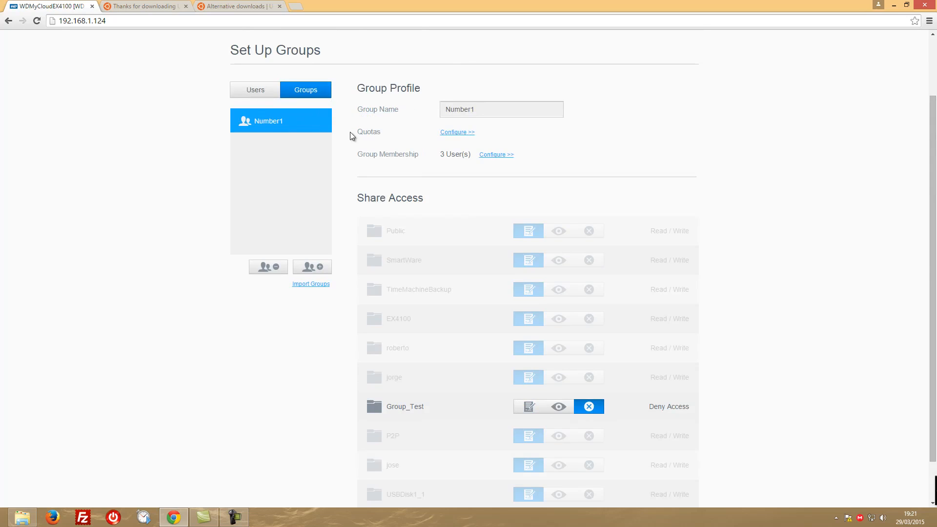
pyautogui.click(314, 267)
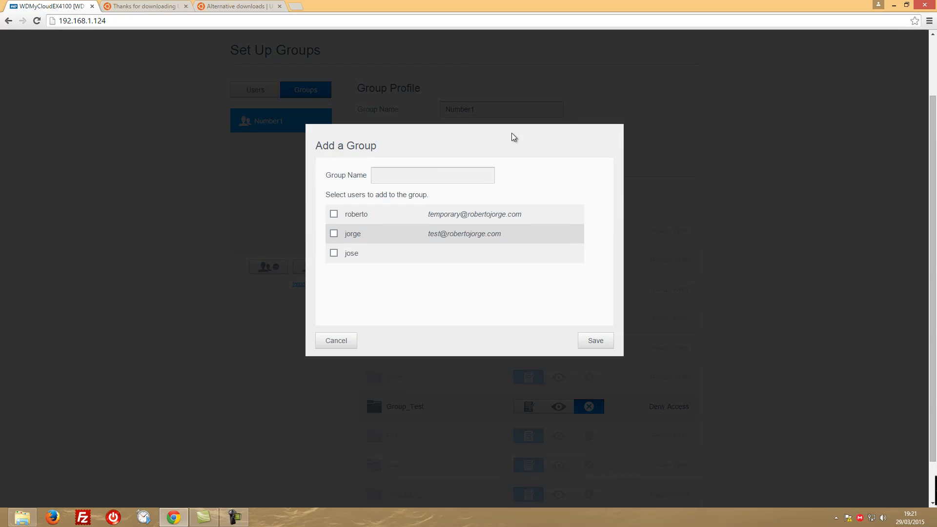
pyautogui.write('Group 2')
pyautogui.click(334, 214)
pyautogui.click(334, 253)
pyautogui.click(605, 341)
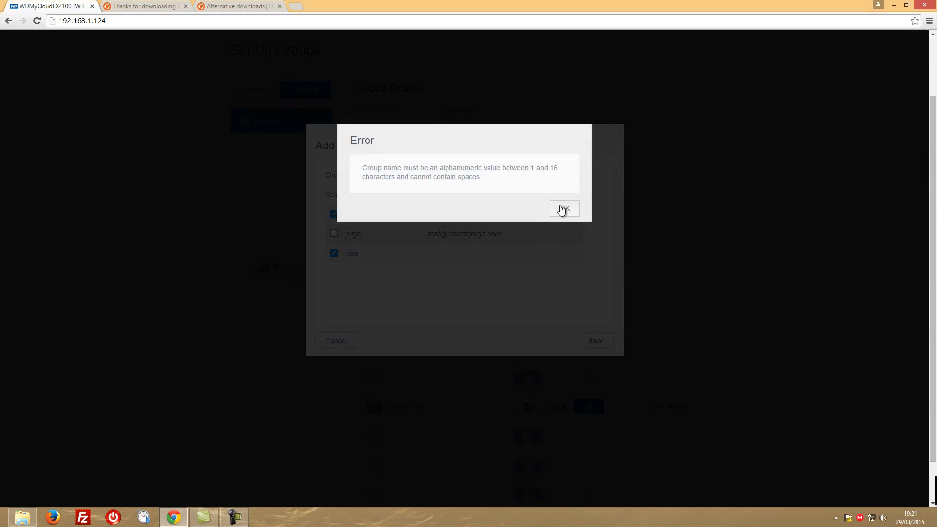
# Correct the new group's name to Group_2 and save the group
pyautogui.click(562, 208)
pyautogui.click(399, 175)
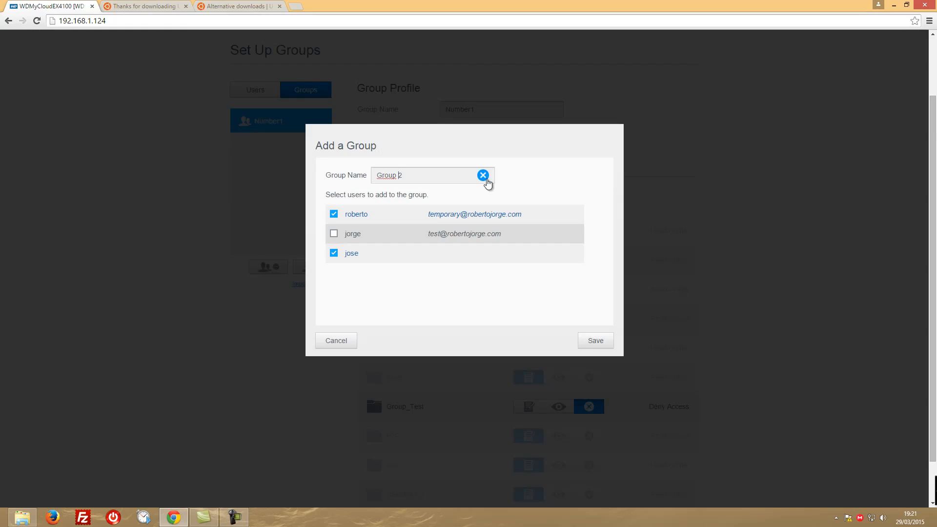
pyautogui.press('BackSpace')
pyautogui.write('_')
pyautogui.click(595, 341)
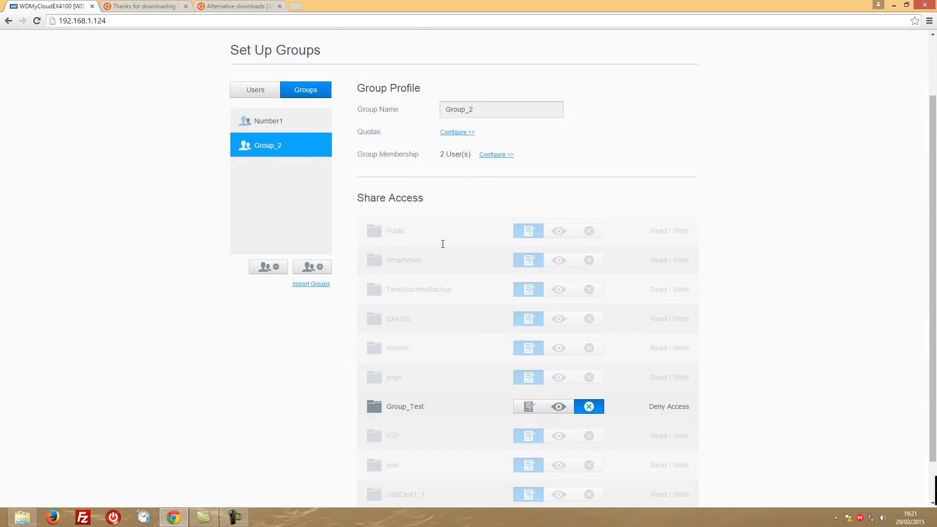
# Review the share access of Group_2 and the profile settings of the EX4100 share
pyautogui.scroll(-1, 442, 244)
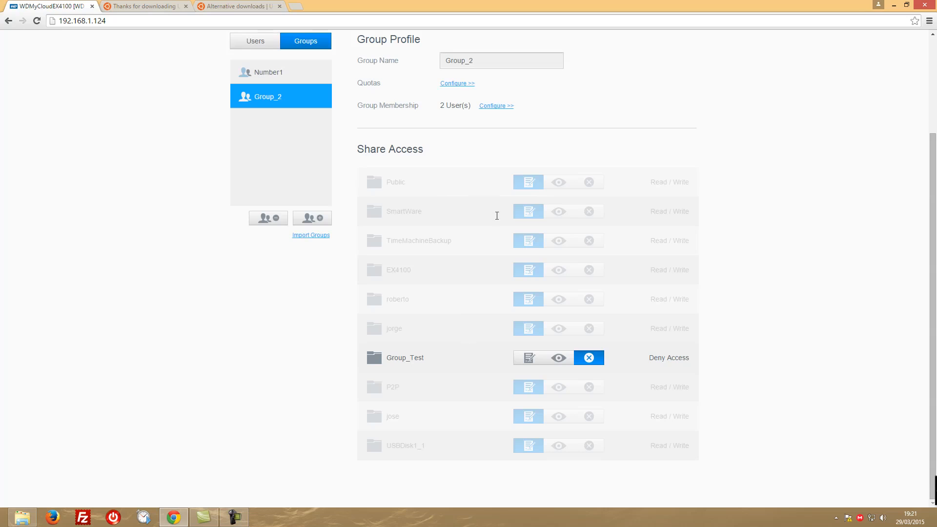
pyautogui.scroll(3, 446, 239)
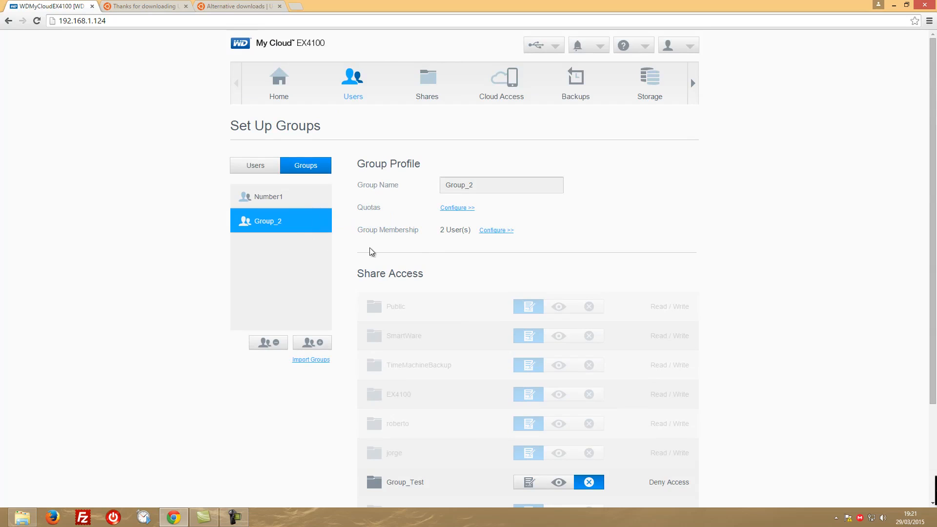
pyautogui.click(423, 89)
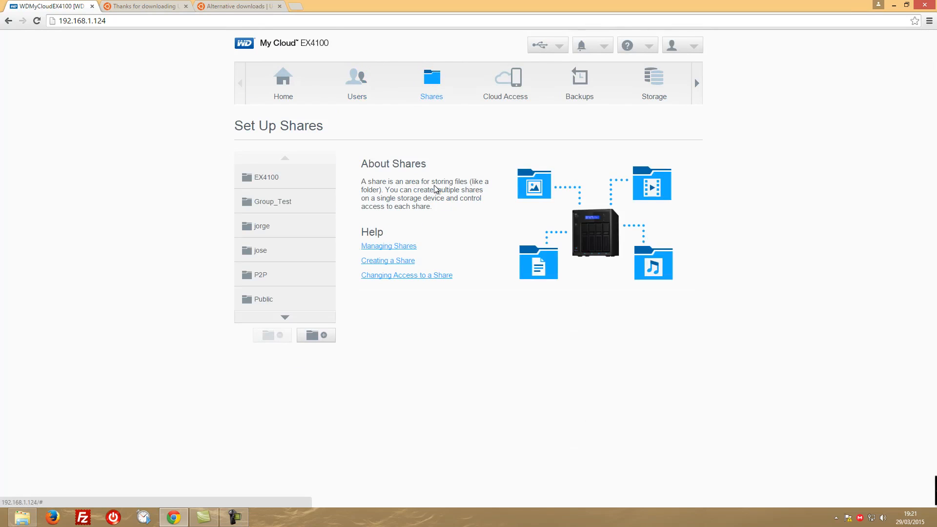
pyautogui.click(280, 177)
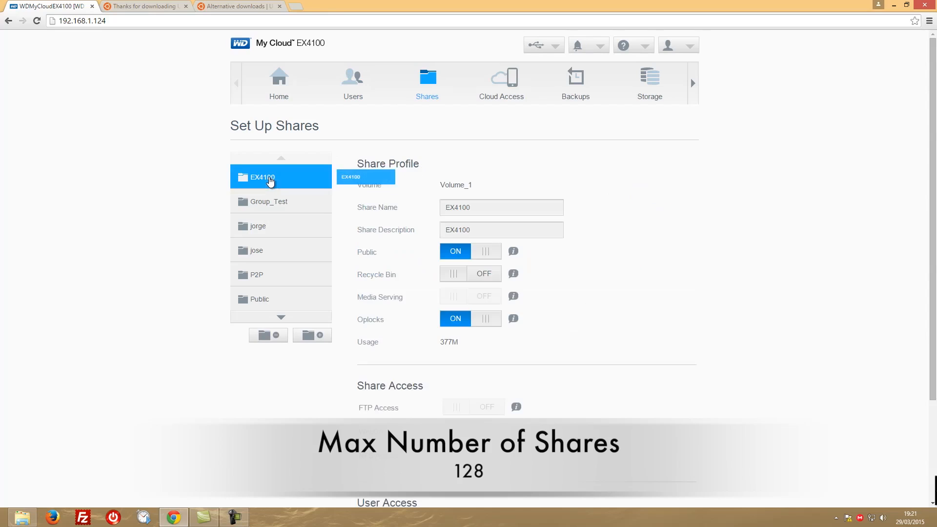
pyautogui.moveTo(355, 178); pyautogui.dragTo(619, 215)
pyautogui.scroll(-1, 619, 215)
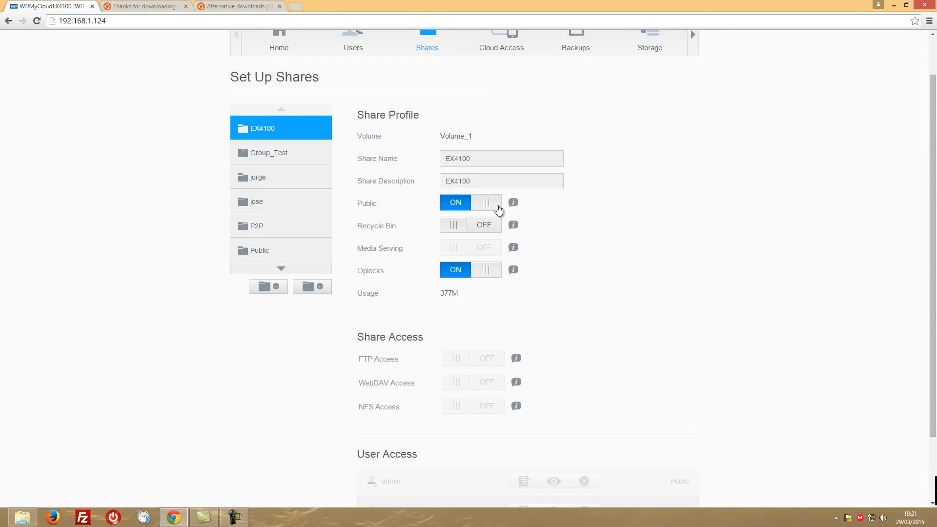
pyautogui.scroll(1, 376, 98)
# Examine the last listed user's profile and share access permissions, including those for EX4100 and Group_Test
pyautogui.click(361, 91)
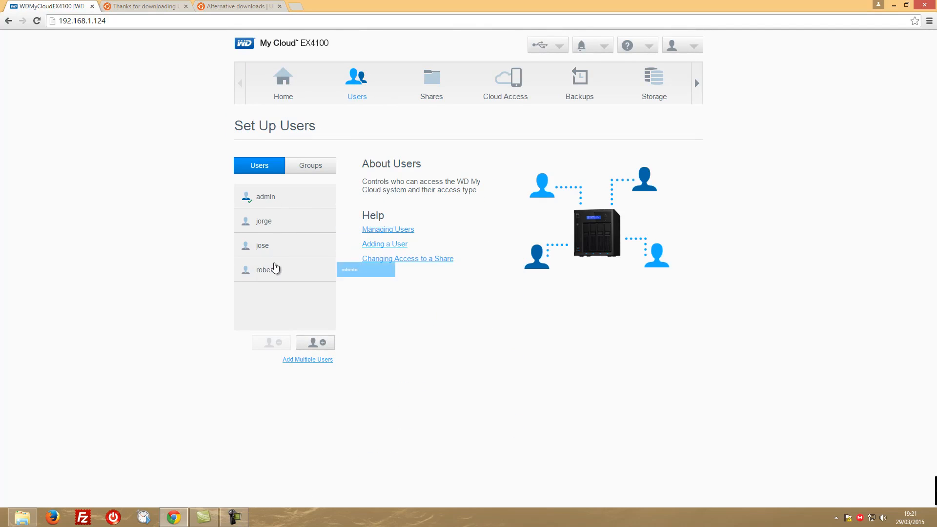
pyautogui.click(270, 270)
pyautogui.scroll(-3, 455, 251)
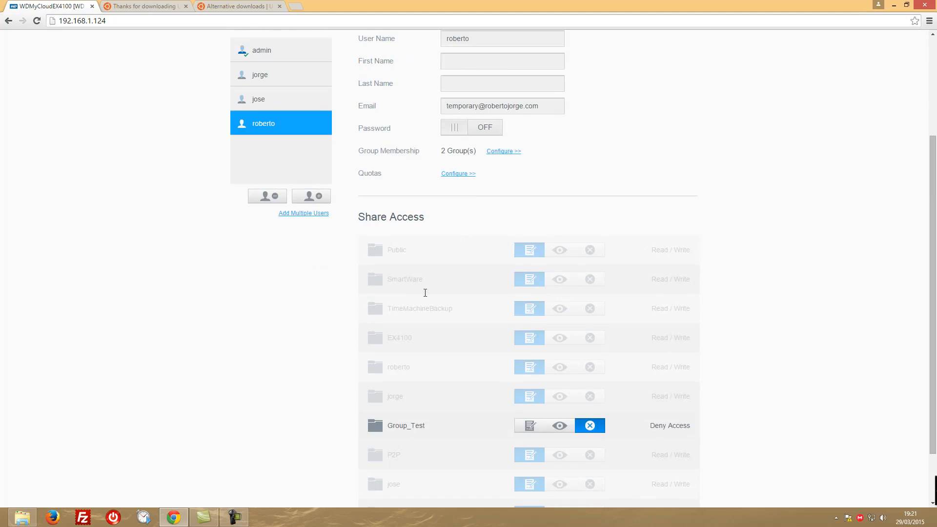
pyautogui.scroll(-2, 425, 293)
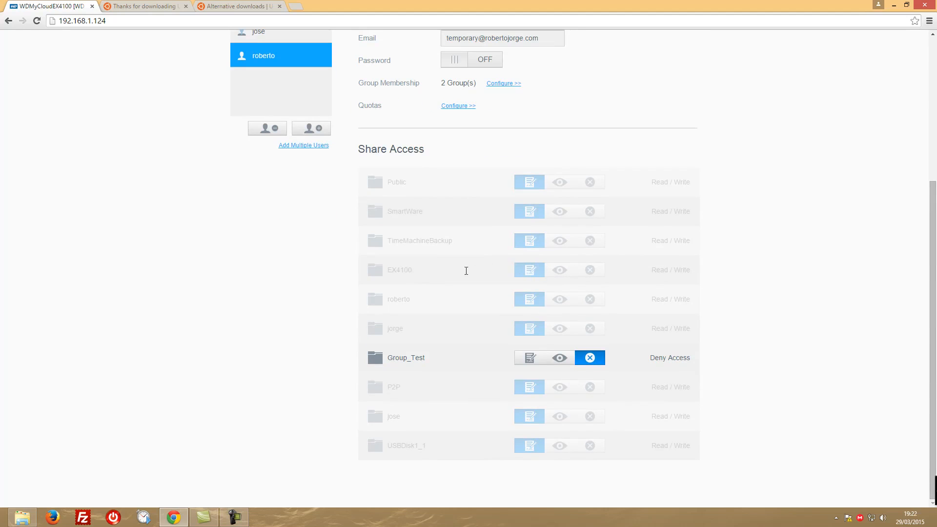
pyautogui.scroll(3, 415, 277)
pyautogui.scroll(-2, 415, 277)
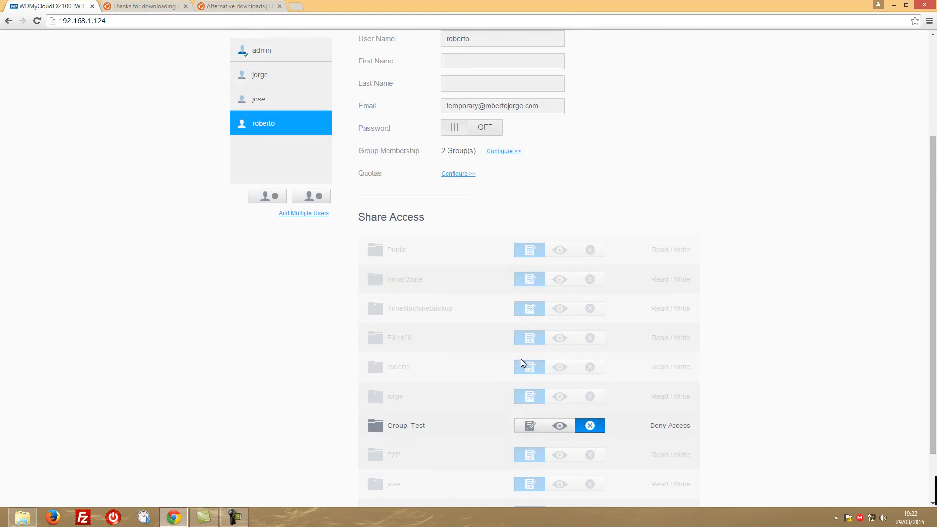
# Turn off public access for the EX4100 share
pyautogui.scroll(3, 390, 266)
pyautogui.click(432, 78)
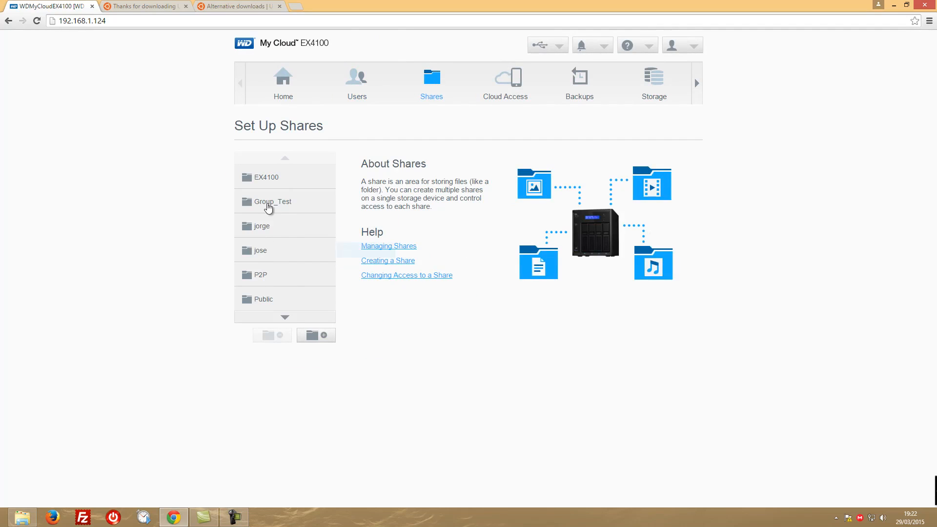
pyautogui.click(274, 180)
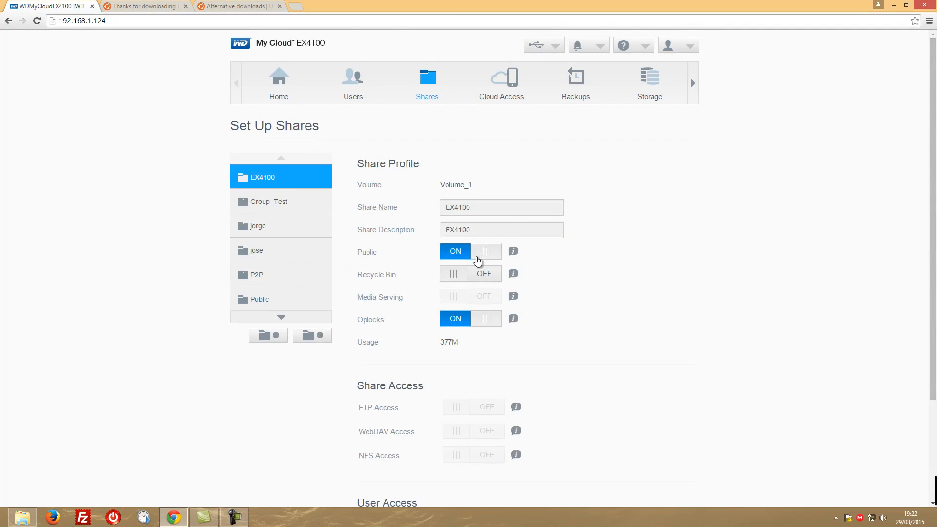
pyautogui.click(476, 253)
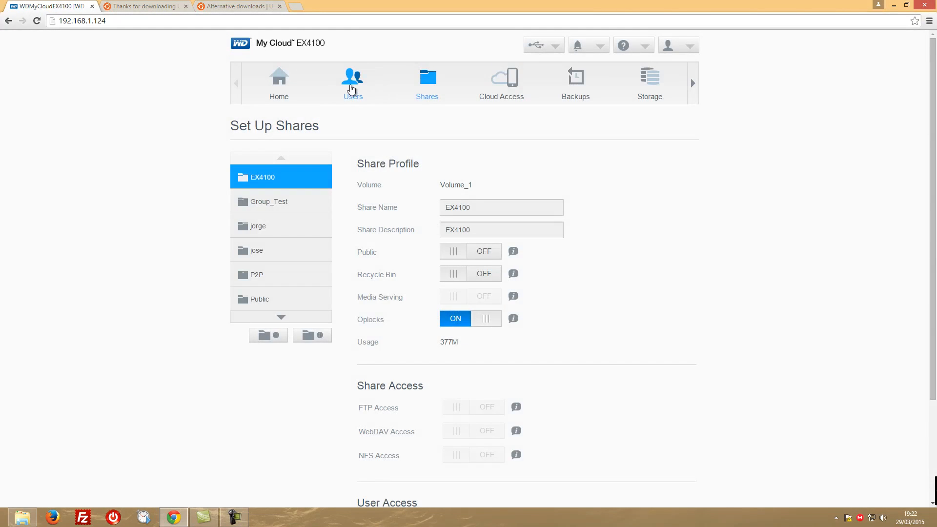
# Give the last listed user Read / Write access to the EX4100 share
pyautogui.click(353, 82)
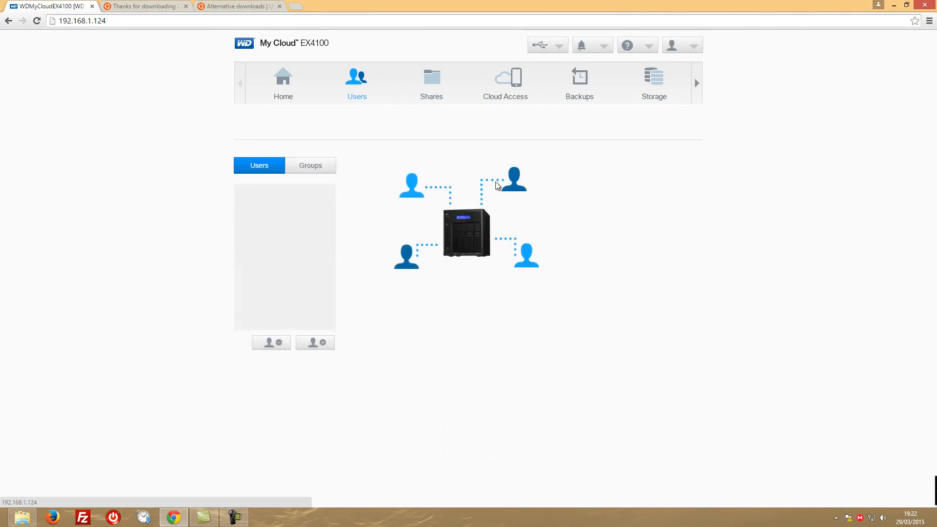
pyautogui.click(267, 270)
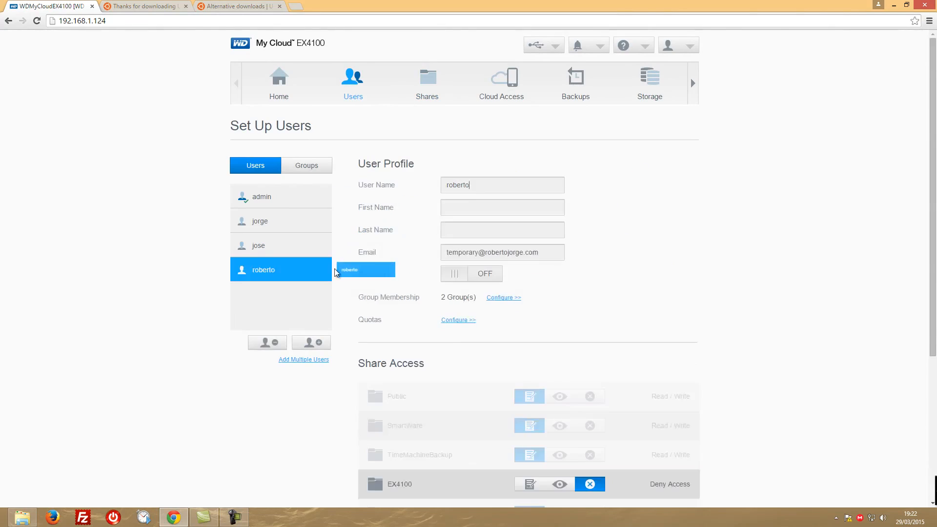
pyautogui.scroll(-4, 432, 306)
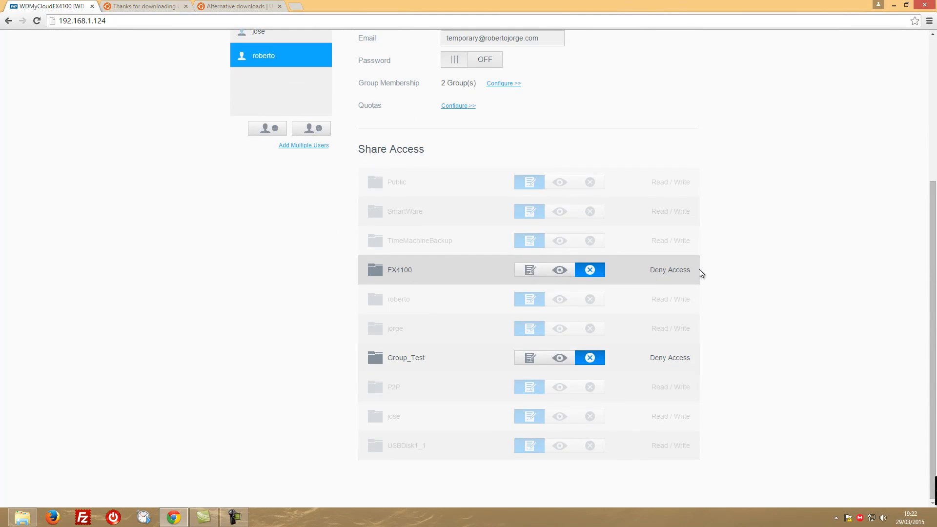
pyautogui.click(530, 269)
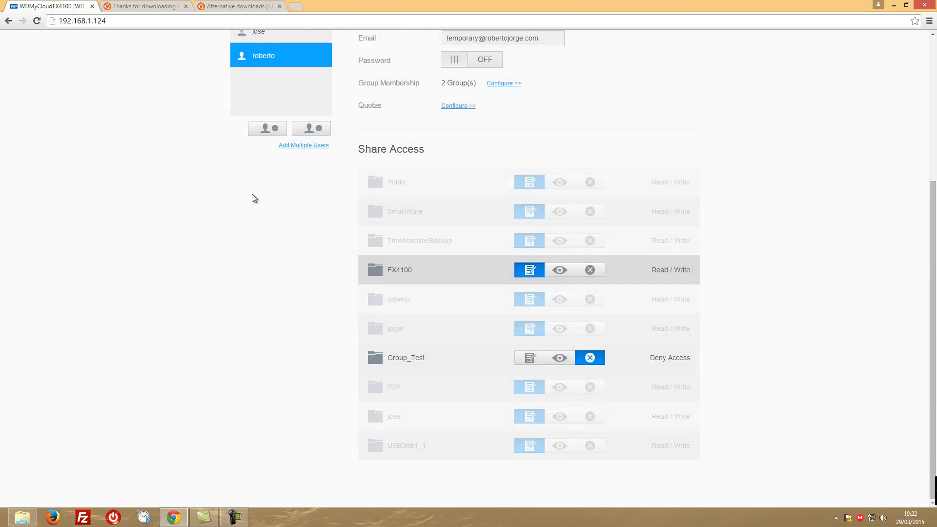
# Check the newly added user's access to the EX4100 share and return to the shares overview
pyautogui.scroll(1, 252, 196)
pyautogui.click(268, 82)
pyautogui.scroll(-5, 511, 261)
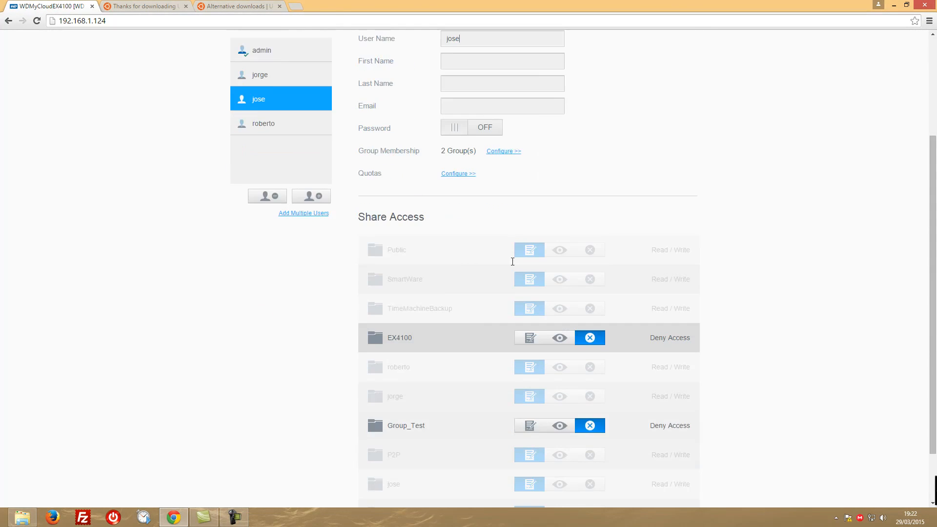
pyautogui.scroll(5, 434, 278)
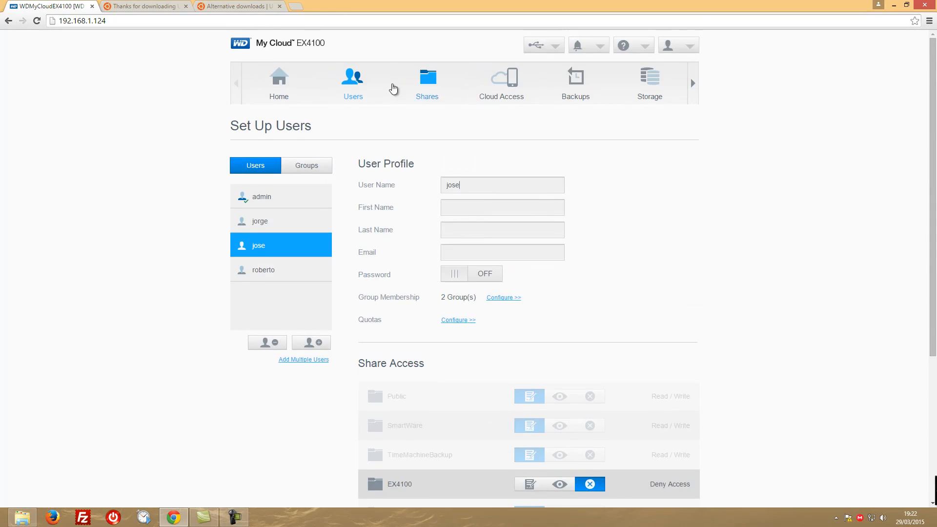
pyautogui.click(427, 80)
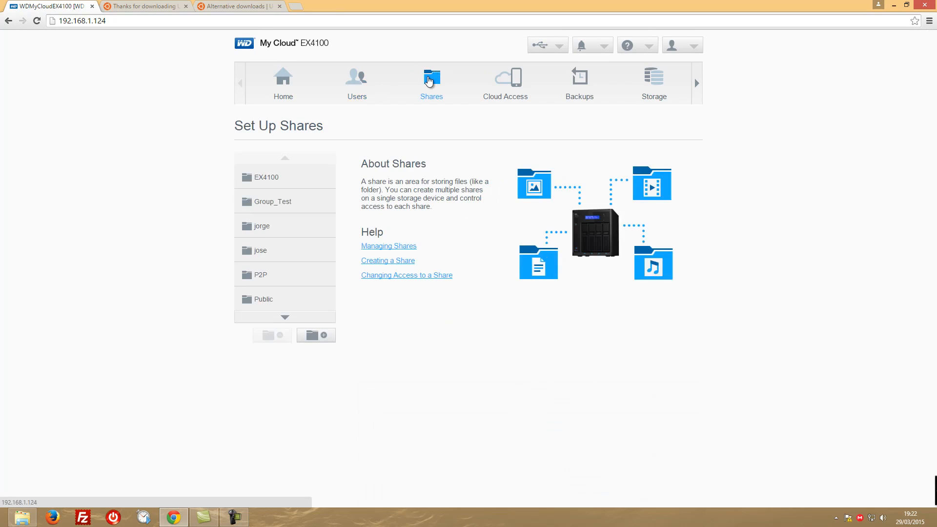
# Turn public access for the EX4100 share back on and check the device's network shares in File Explorer
pyautogui.click(270, 179)
pyautogui.click(468, 252)
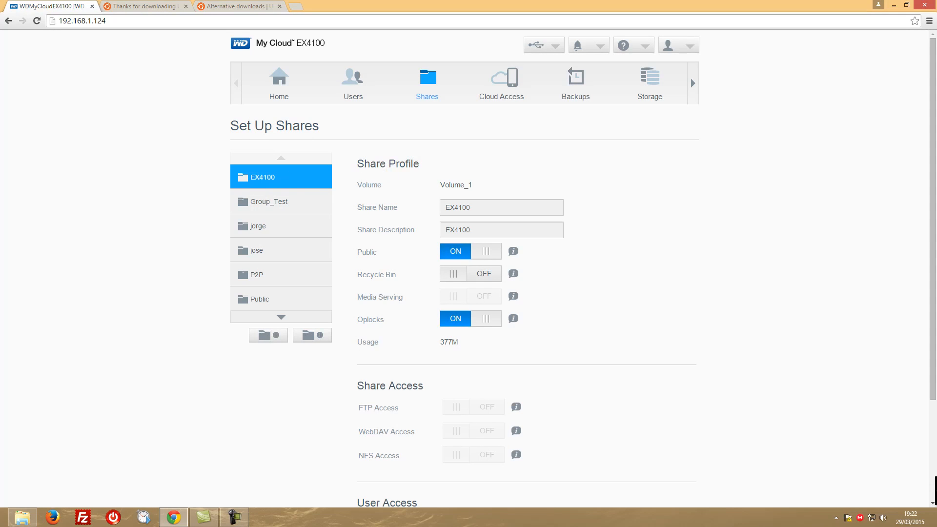
pyautogui.moveTo(936, 59); pyautogui.dragTo(291, 95)
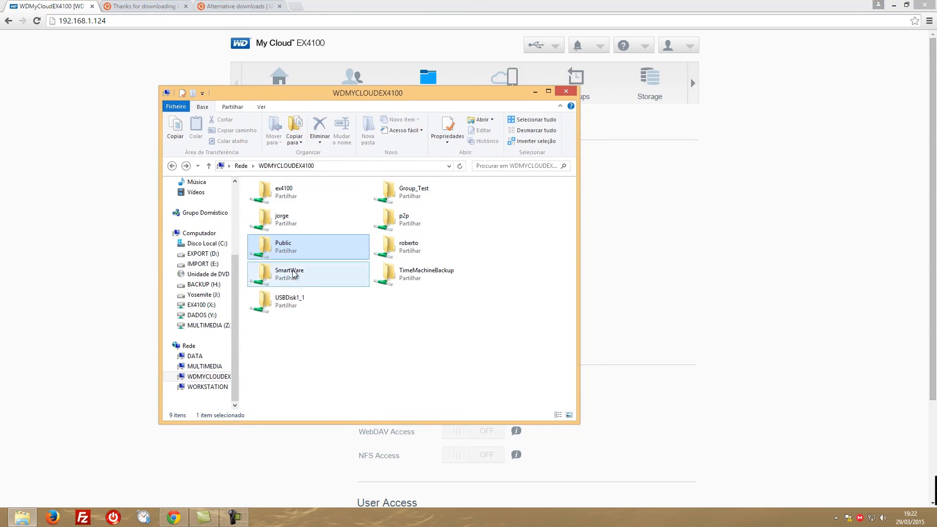
pyautogui.moveTo(315, 95); pyautogui.dragTo(936, 100)
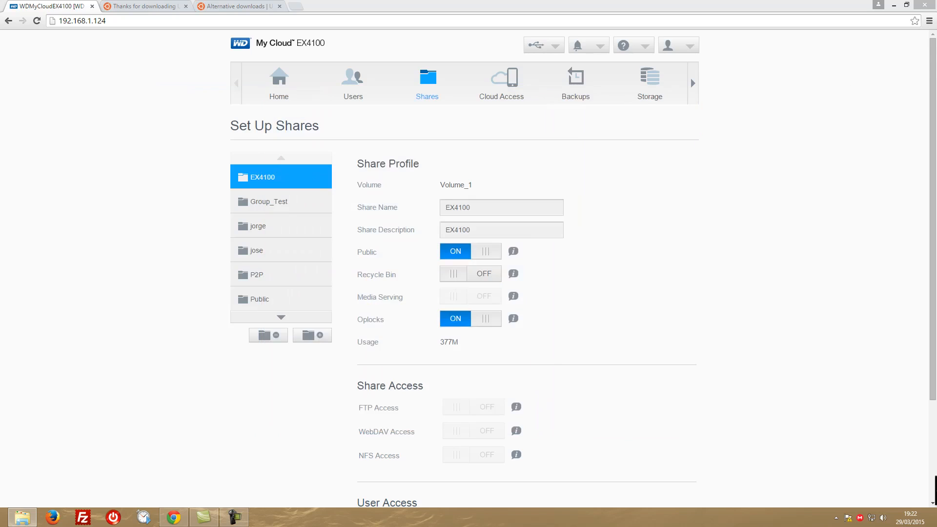
# Create a new share named English_Video on Volume_1
pyautogui.click(318, 338)
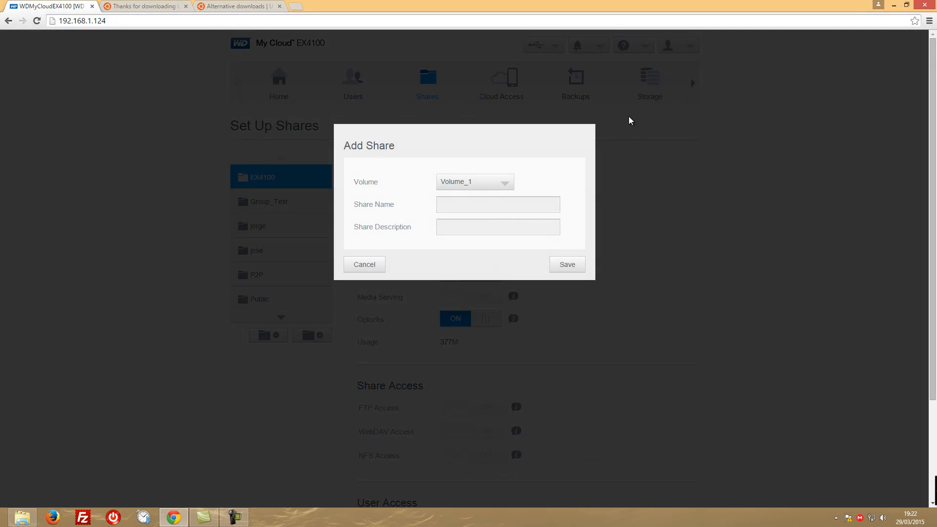
pyautogui.write('English_Video')
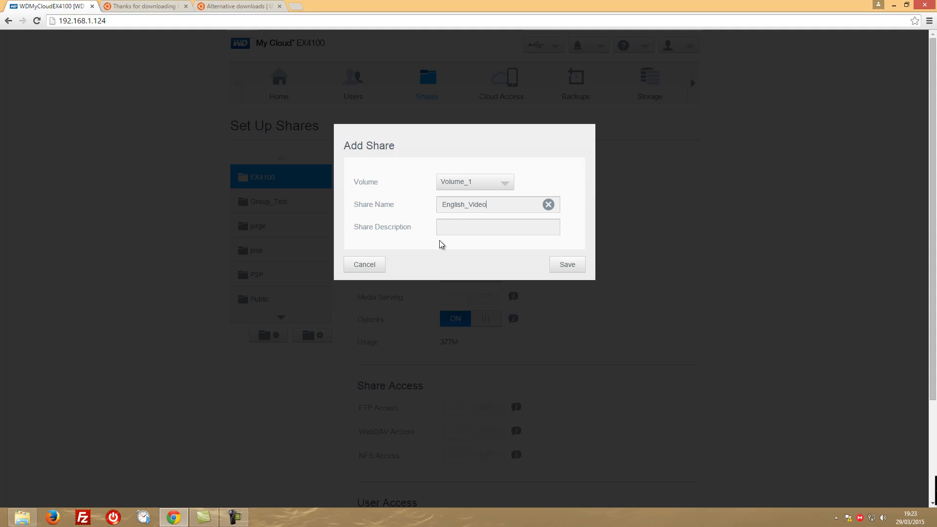
pyautogui.click(567, 264)
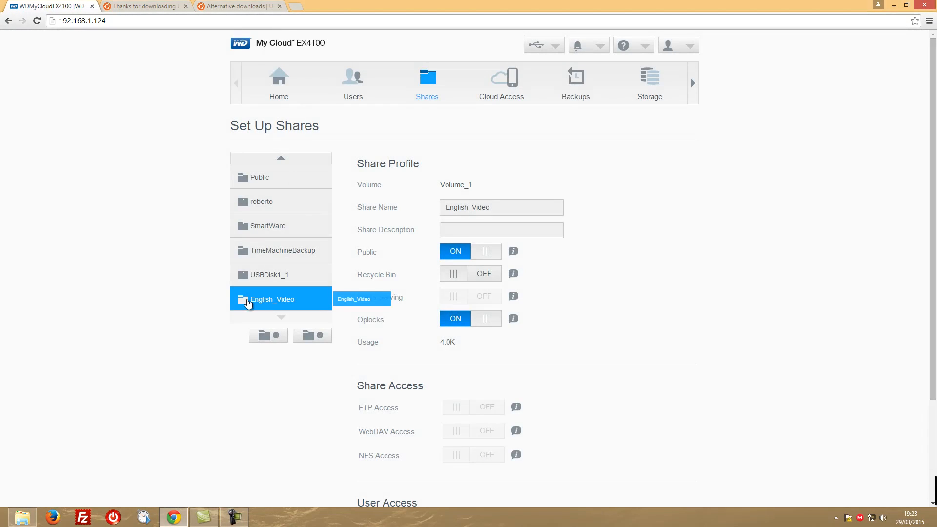
# Reload the WDMYCLOUDEX4100 network location in File Explorer, look inside the English_Video share and go back
pyautogui.moveTo(936, 92); pyautogui.dragTo(417, 83)
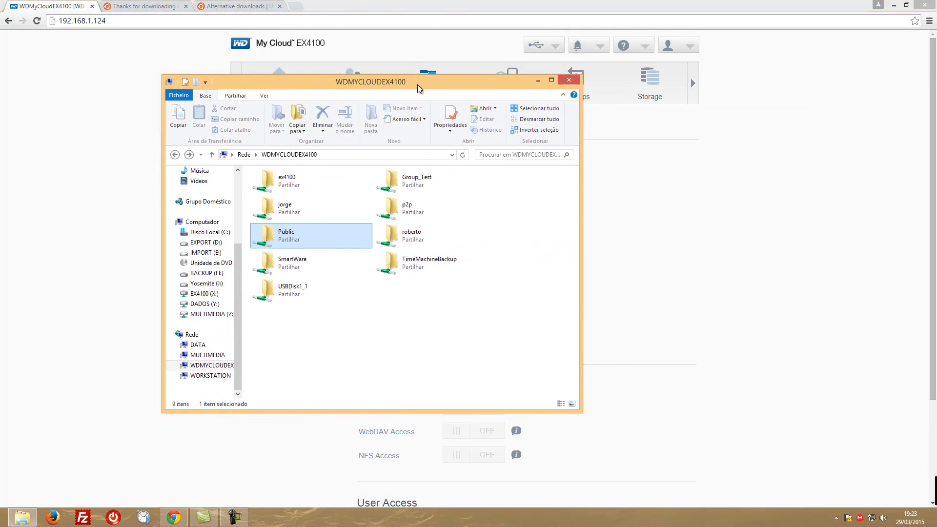
pyautogui.click(211, 367)
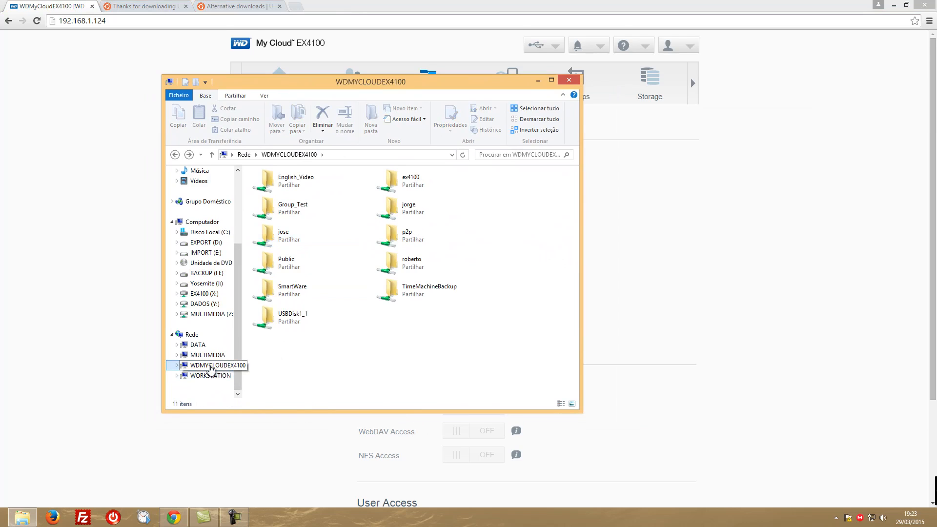
pyautogui.doubleClick(273, 180)
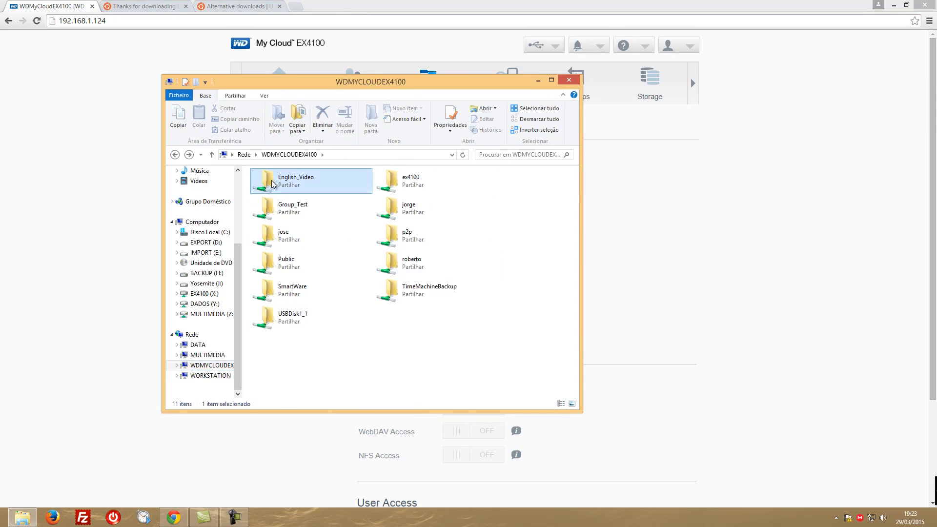
pyautogui.click(175, 154)
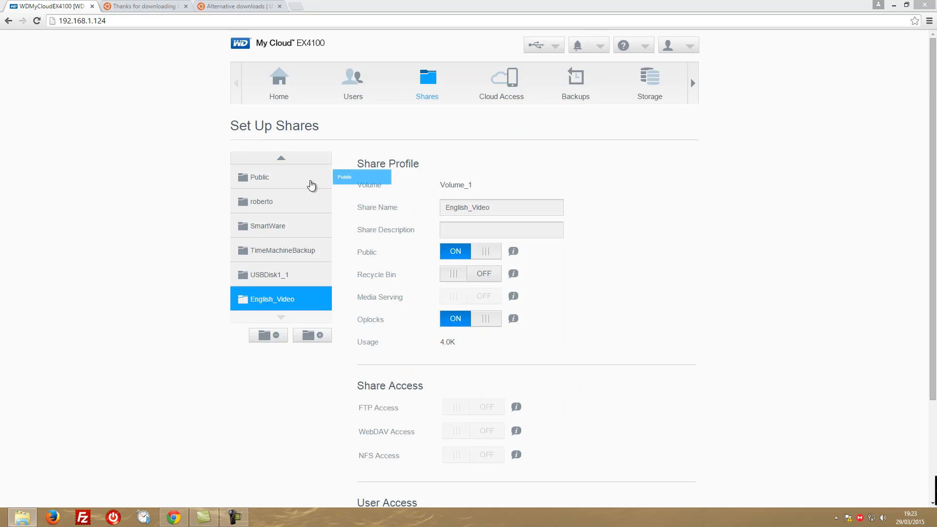
# Select the Public share in the dashboard, and look inside the mapped EX4100 (X:) drive in File Explorer
pyautogui.click(287, 181)
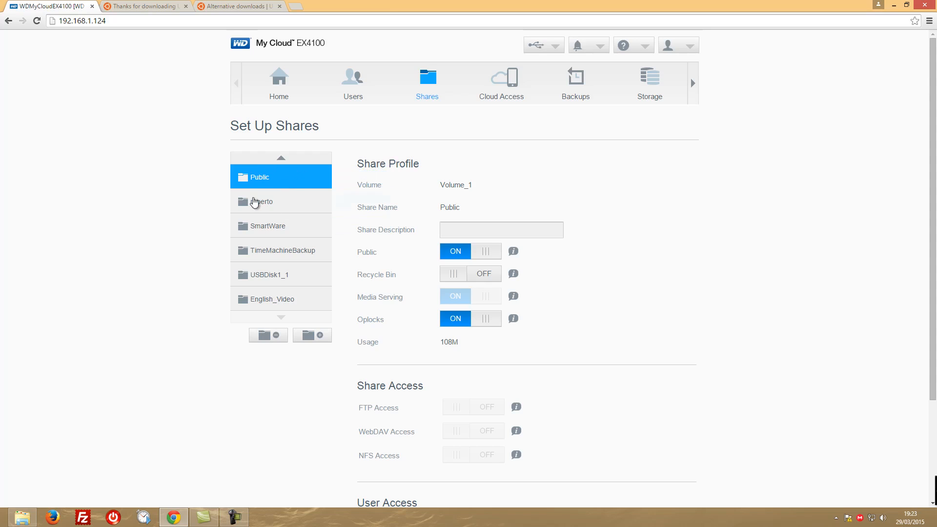
pyautogui.moveTo(375, 110); pyautogui.dragTo(331, 94)
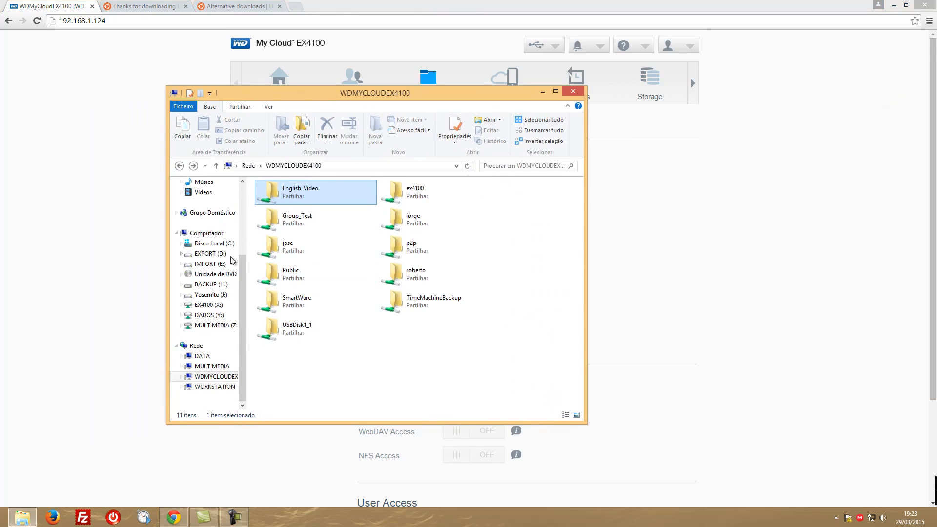
pyautogui.click(207, 233)
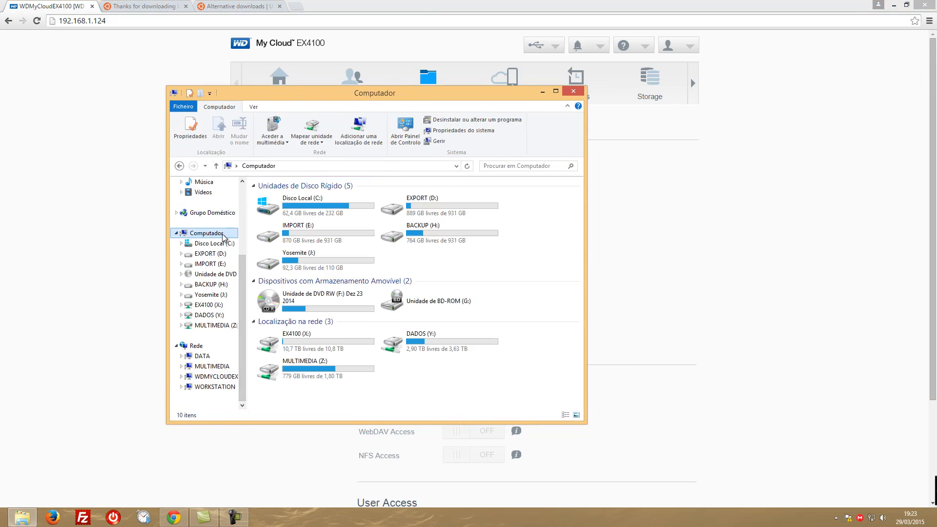
pyautogui.click(280, 343)
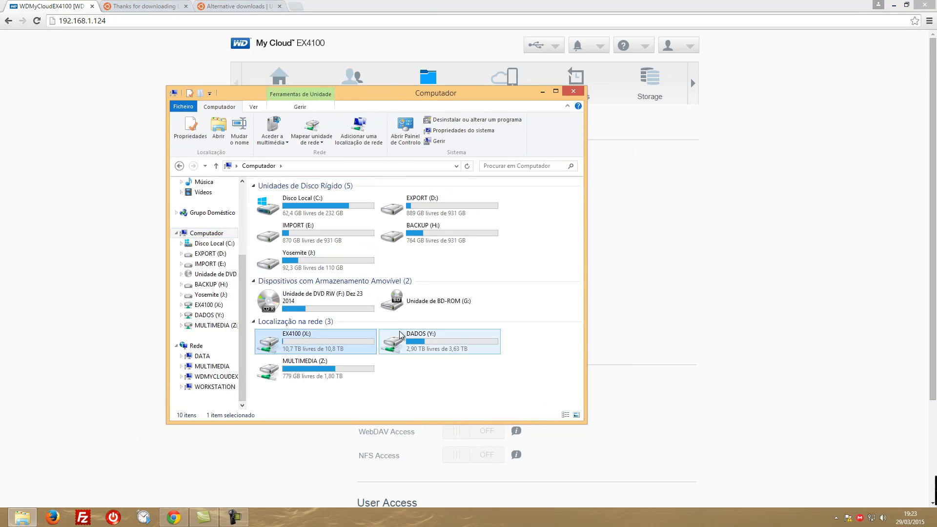
pyautogui.doubleClick(272, 345)
pyautogui.click(179, 166)
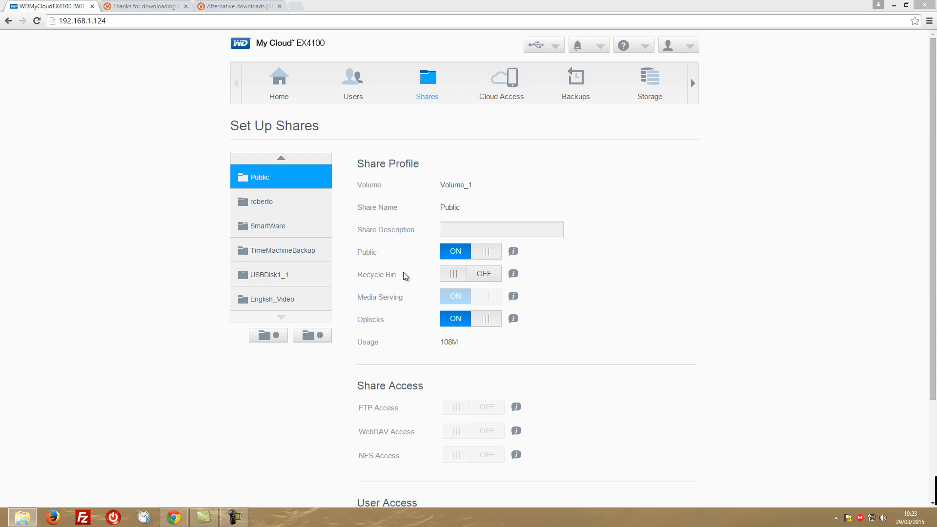
# Examine the profile, share access and user access settings of the Public share and the share listed below it
pyautogui.scroll(-3, 620, 261)
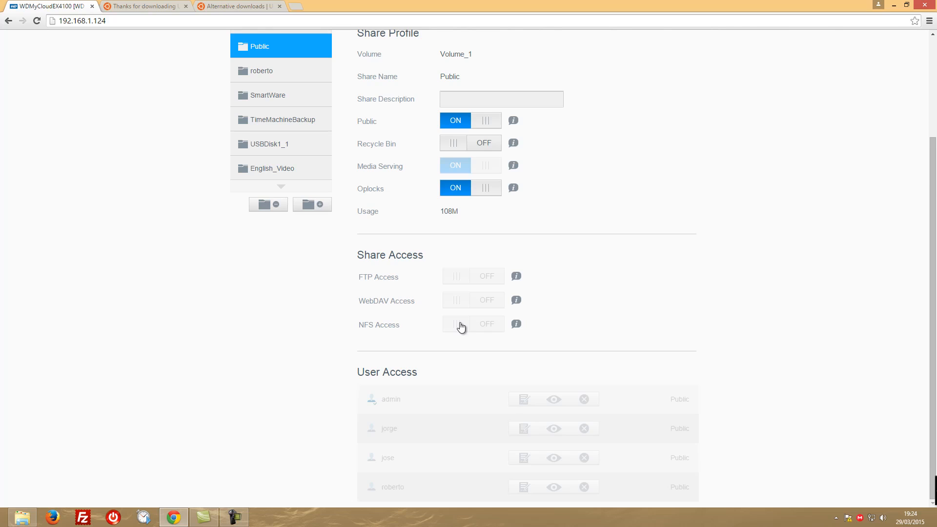
pyautogui.scroll(3, 615, 326)
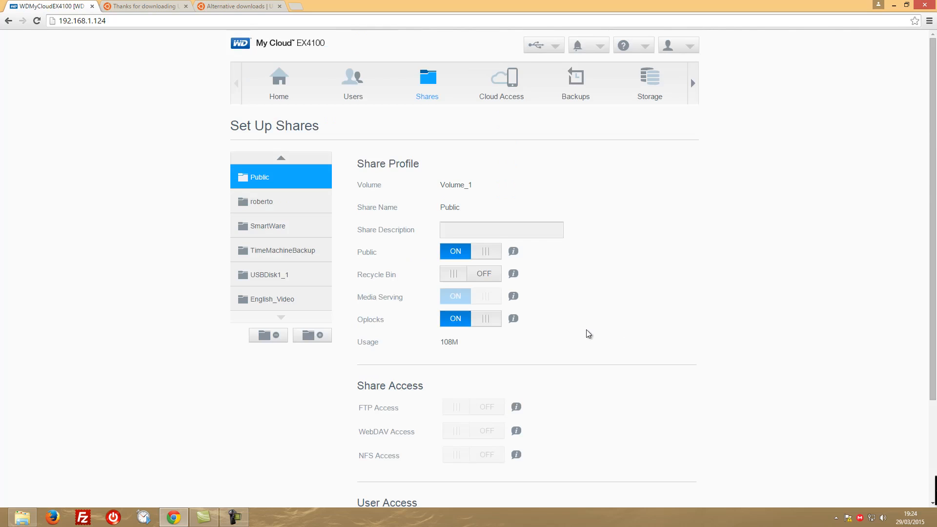
pyautogui.scroll(-3, 584, 329)
pyautogui.scroll(3, 583, 328)
pyautogui.scroll(-3, 582, 330)
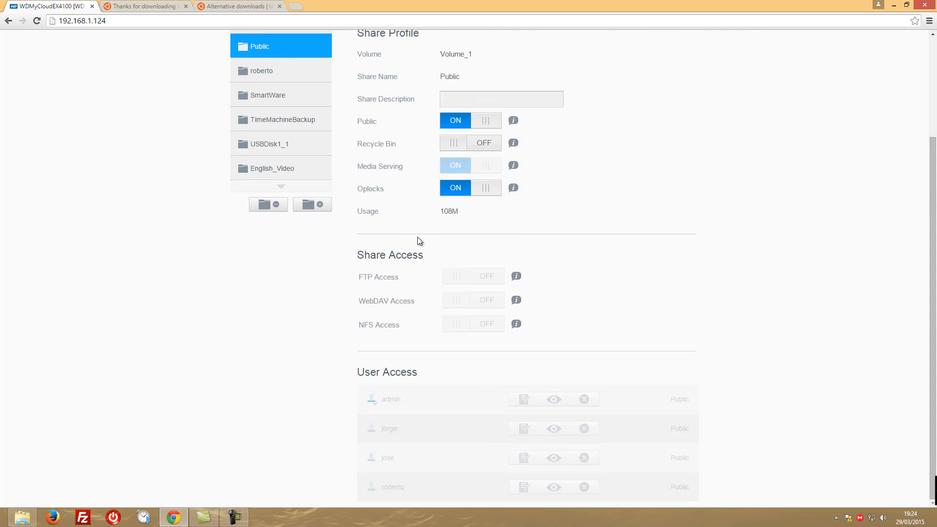
pyautogui.scroll(3, 399, 315)
pyautogui.click(270, 204)
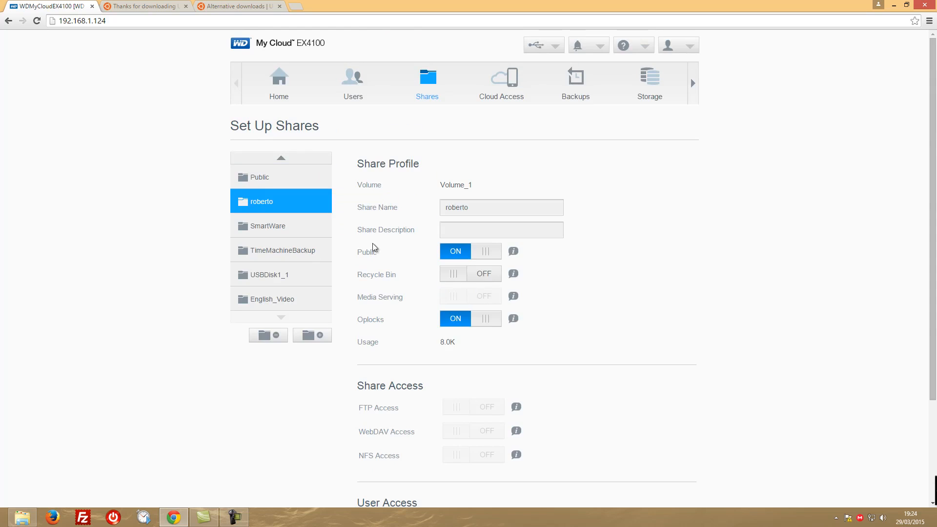
pyautogui.scroll(-3, 391, 365)
pyautogui.scroll(3, 391, 364)
pyautogui.moveTo(274, 226); pyautogui.dragTo(290, 204)
# Examine the cloud access settings of the last and third listed users, including the third user's WDMyCloud.com sign-up form
pyautogui.click(503, 80)
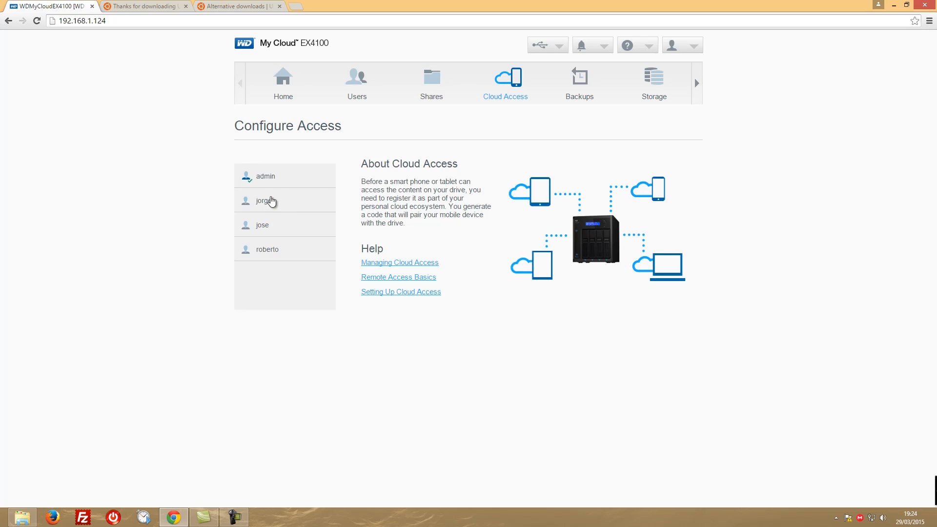
pyautogui.click(270, 251)
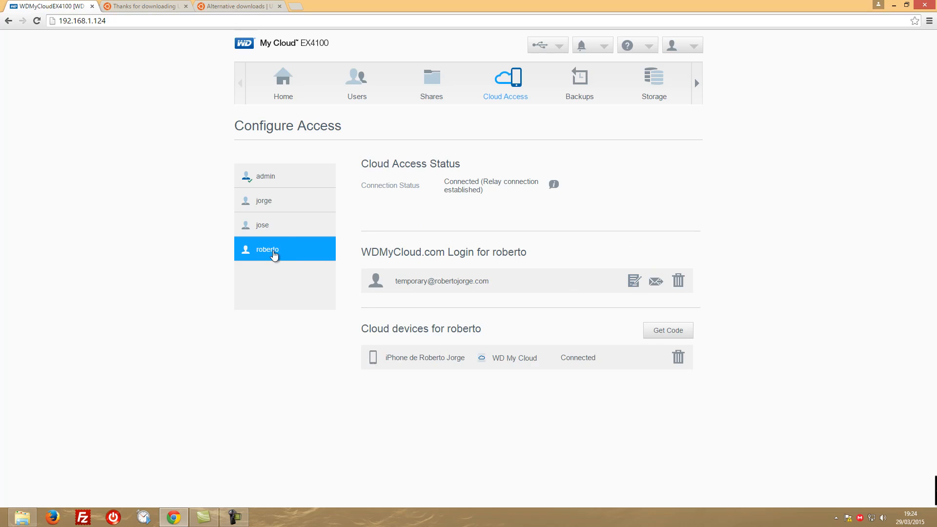
pyautogui.click(276, 227)
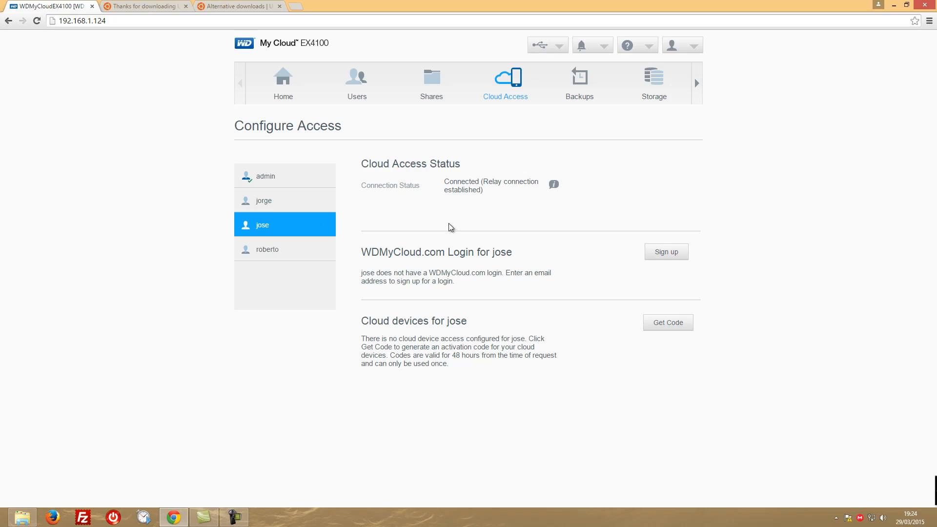
pyautogui.click(660, 250)
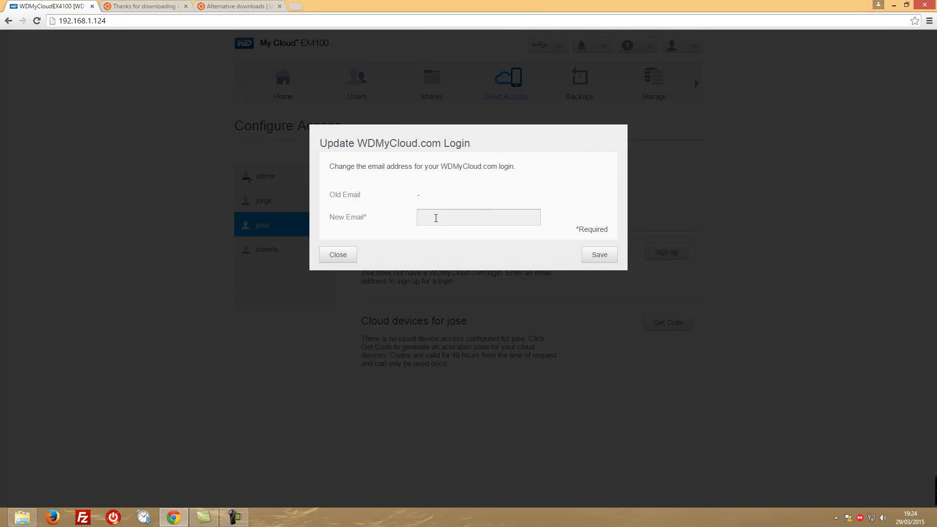
pyautogui.click(341, 255)
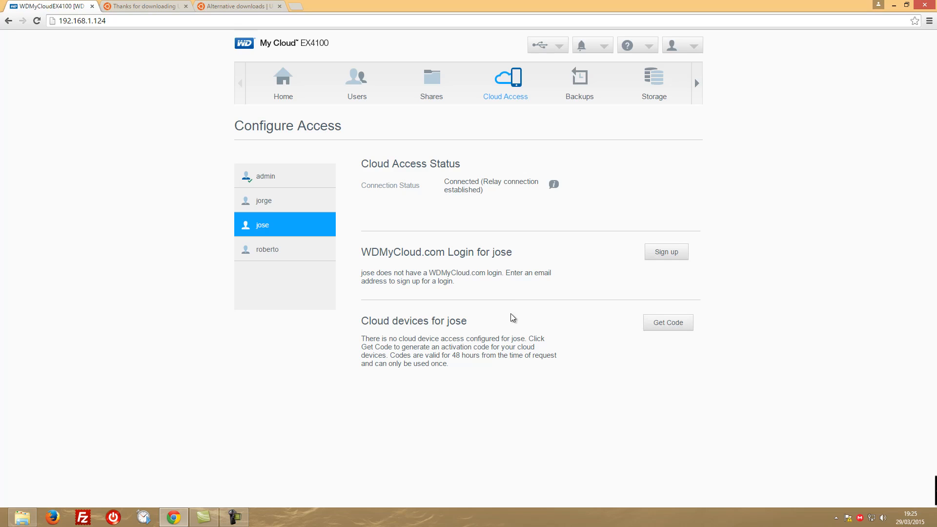
# Generate a cloud device activation code for the third listed user and compare the cloud devices with the last user's
pyautogui.click(669, 323)
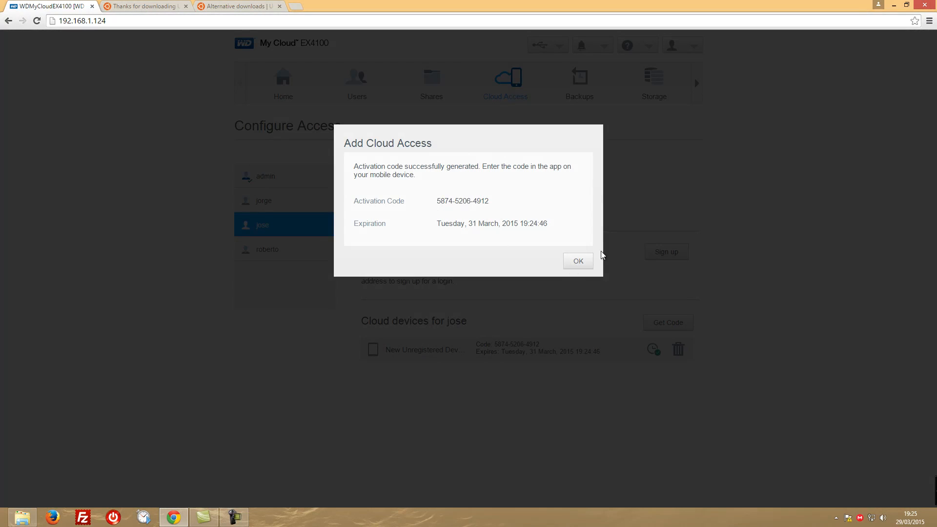
pyautogui.click(579, 262)
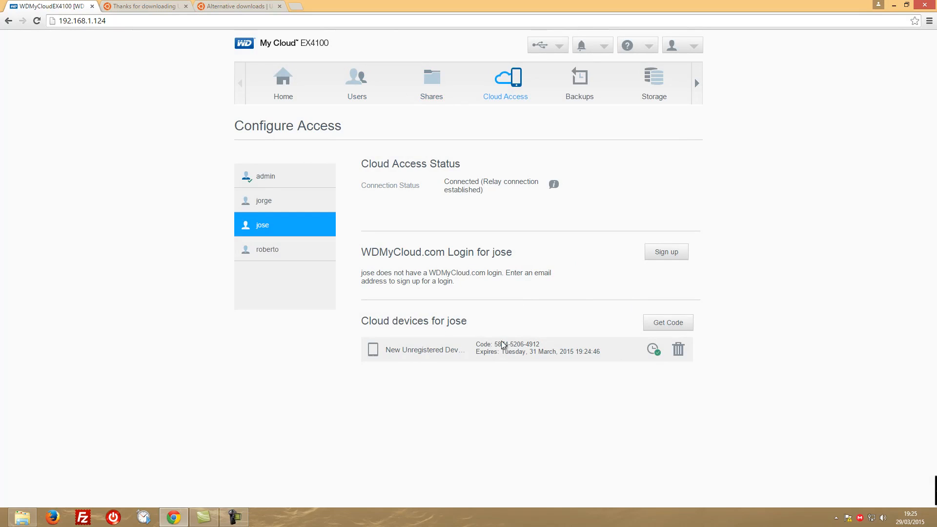
pyautogui.click(266, 252)
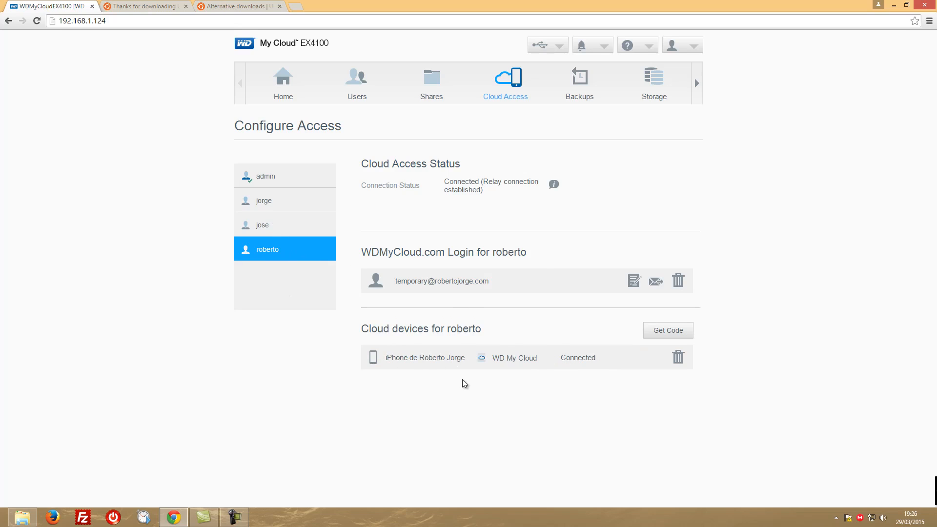
pyautogui.click(265, 226)
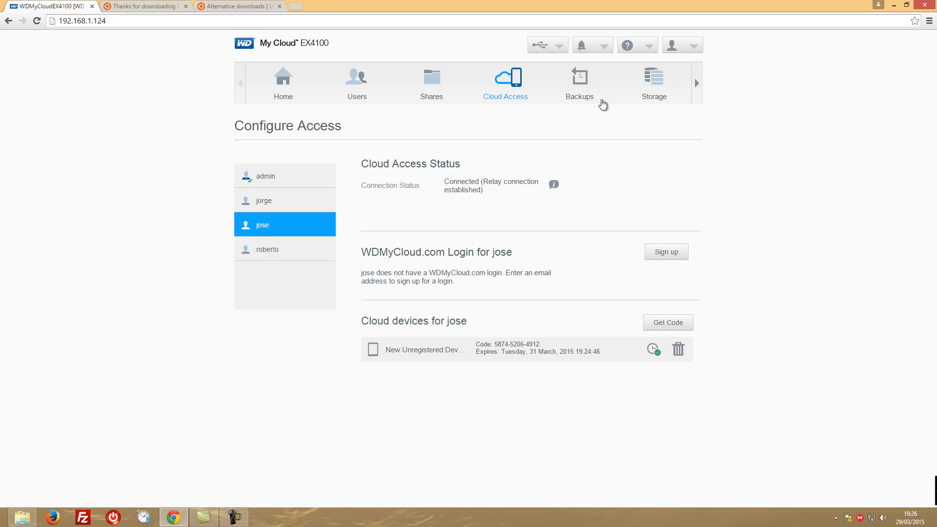
# View the USB backup jobs, and examine the storage RAID profile with its Auto-Rebuild information
pyautogui.click(585, 88)
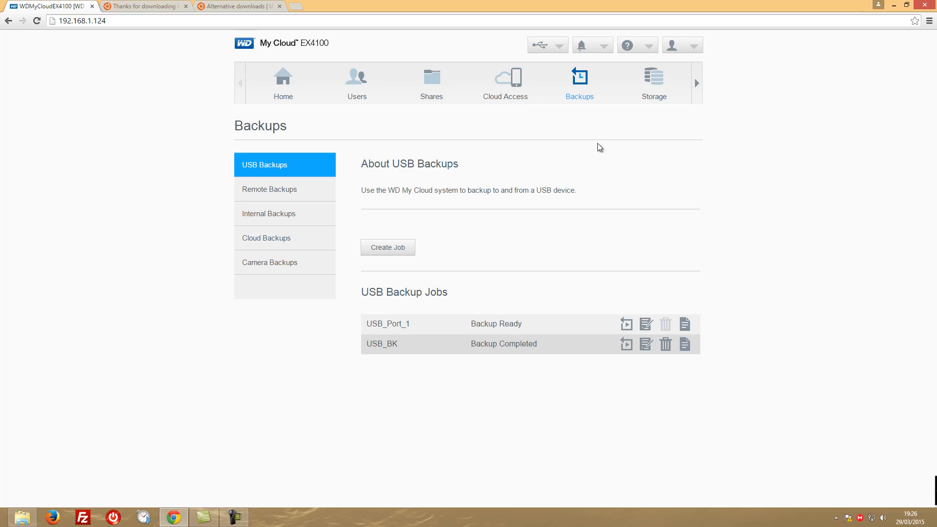
pyautogui.click(653, 82)
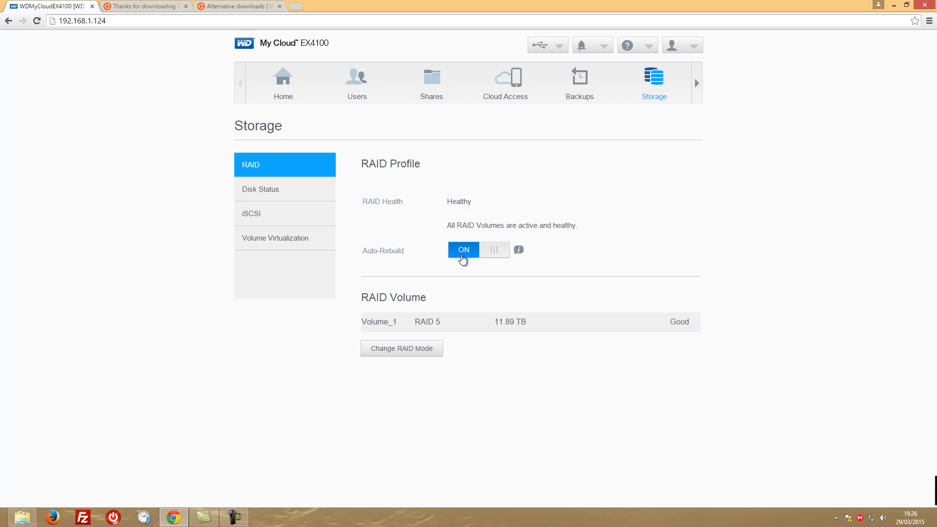
pyautogui.moveTo(519, 252)
# Review the JBOD, Spanning, RAID 0, RAID 1, RAID 5 and RAID 10 configurations available for changing the RAID mode, and leave without switching
pyautogui.click(407, 348)
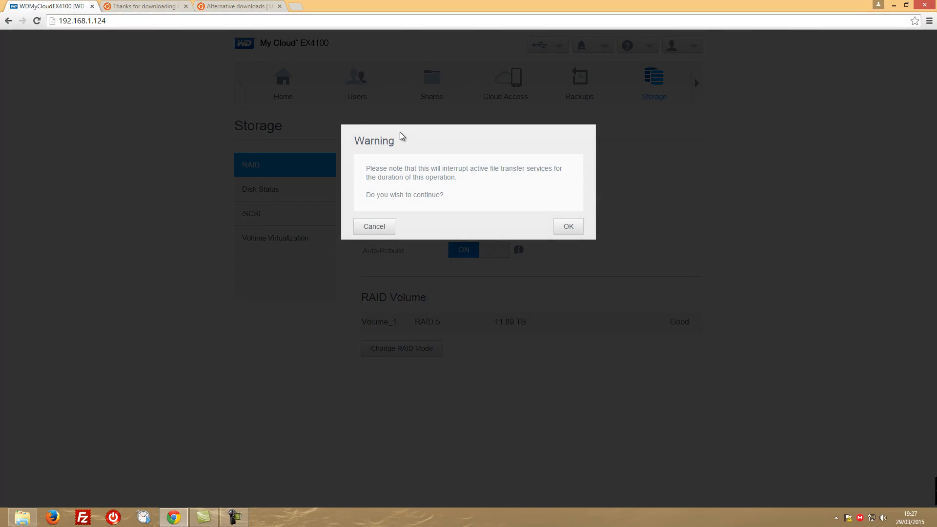
pyautogui.click(571, 227)
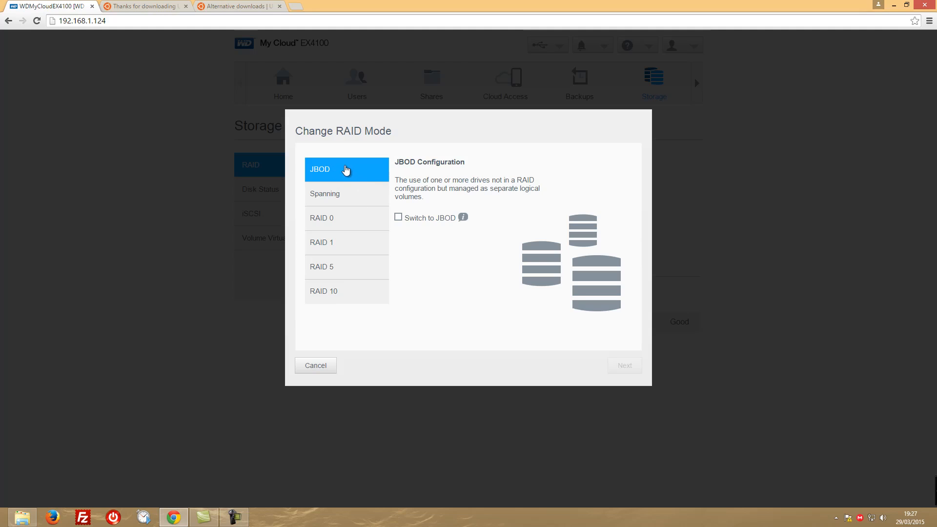
pyautogui.click(338, 200)
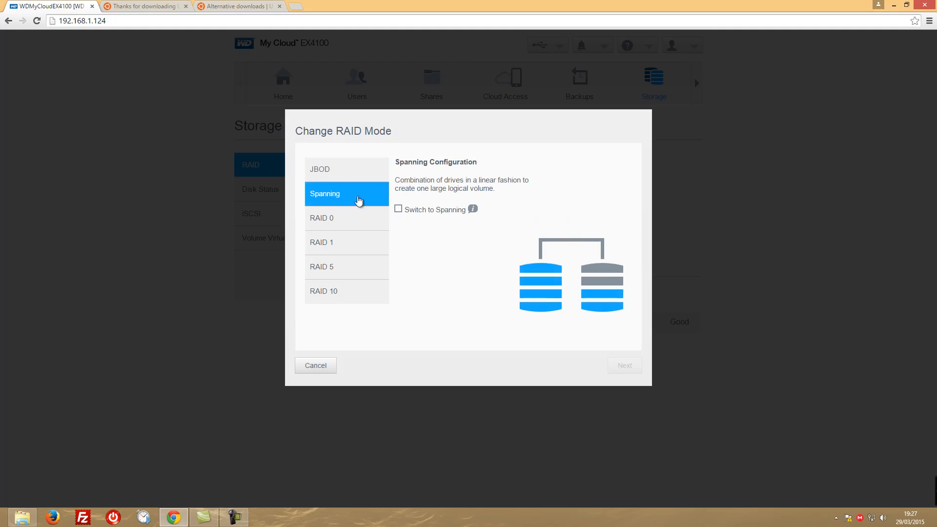
pyautogui.click(332, 220)
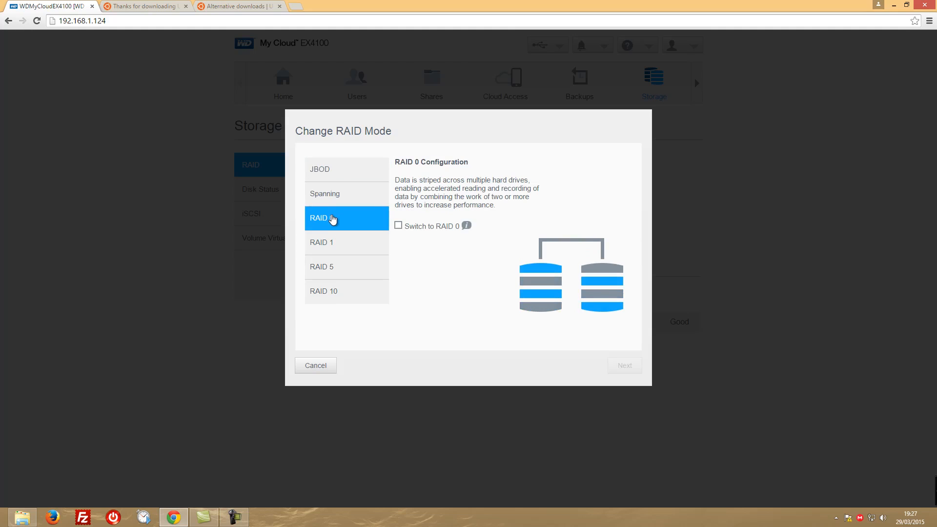
pyautogui.click(348, 171)
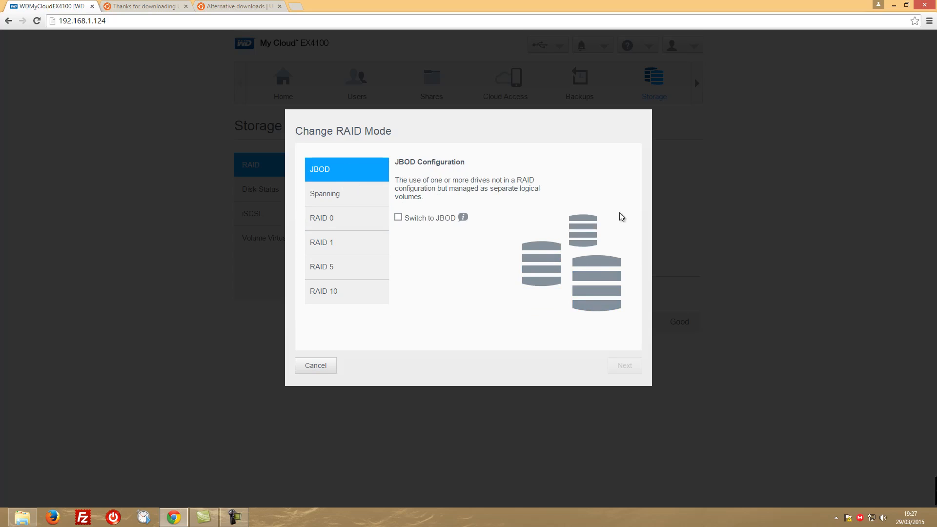
pyautogui.click(341, 193)
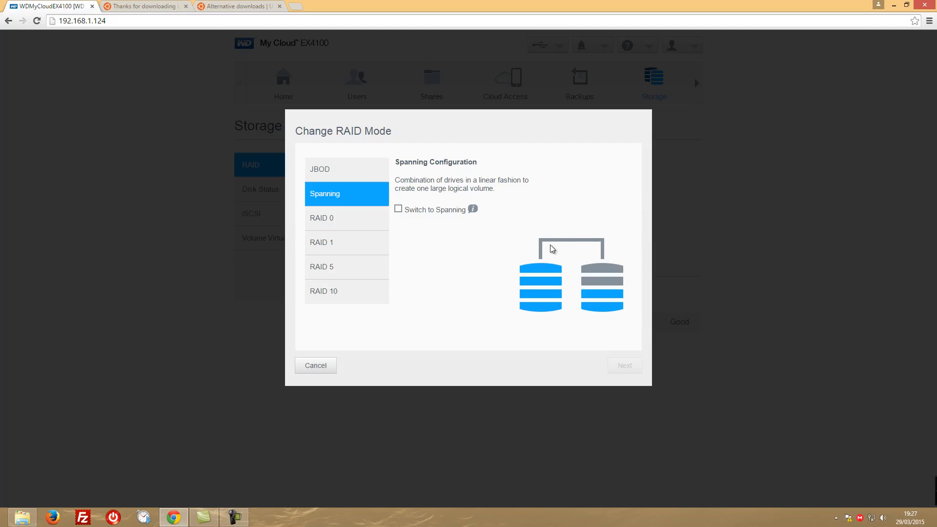
pyautogui.click(336, 222)
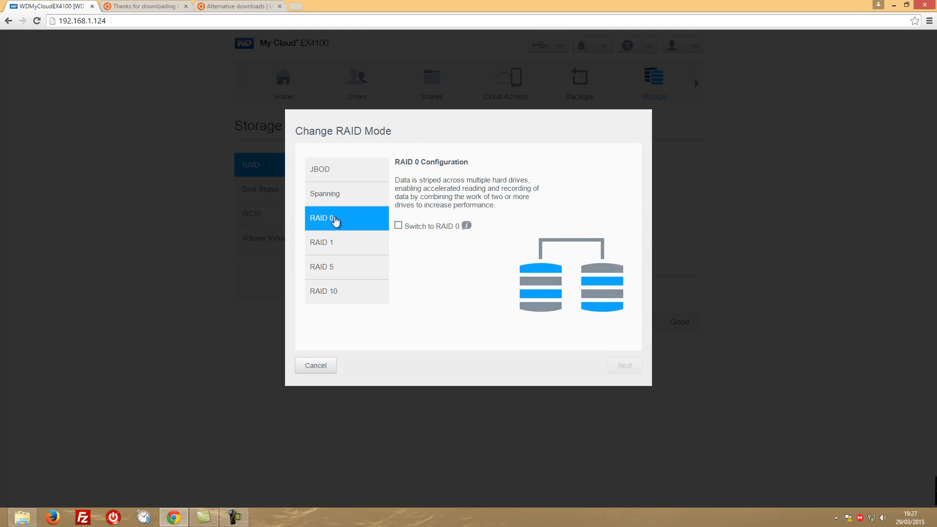
pyautogui.click(329, 247)
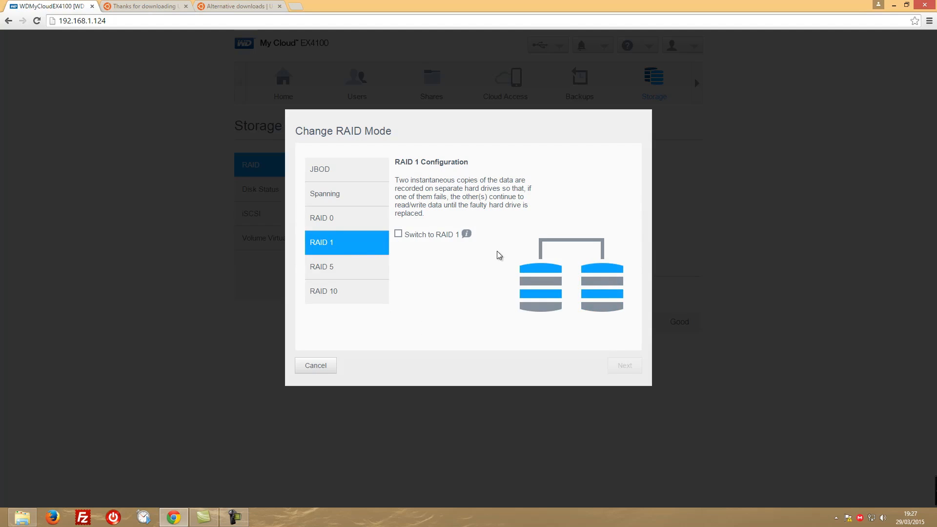
pyautogui.click(320, 272)
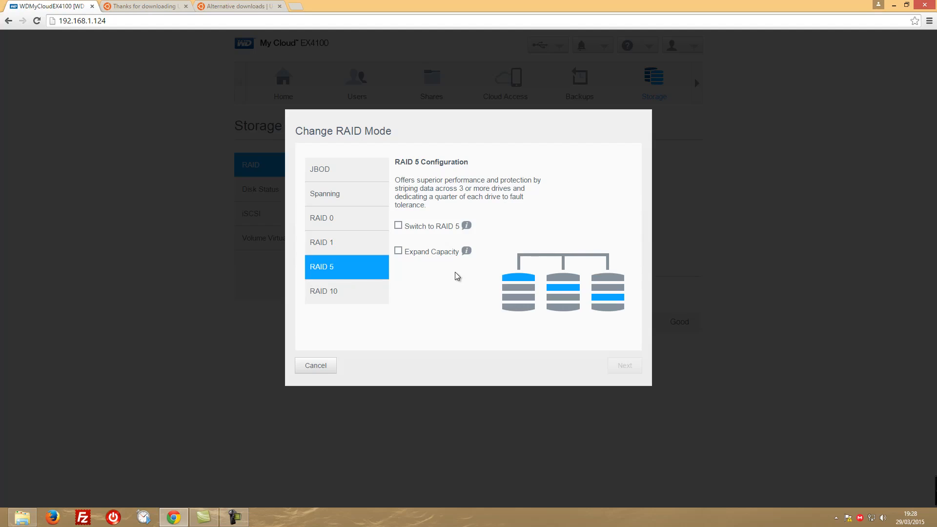
pyautogui.click(336, 292)
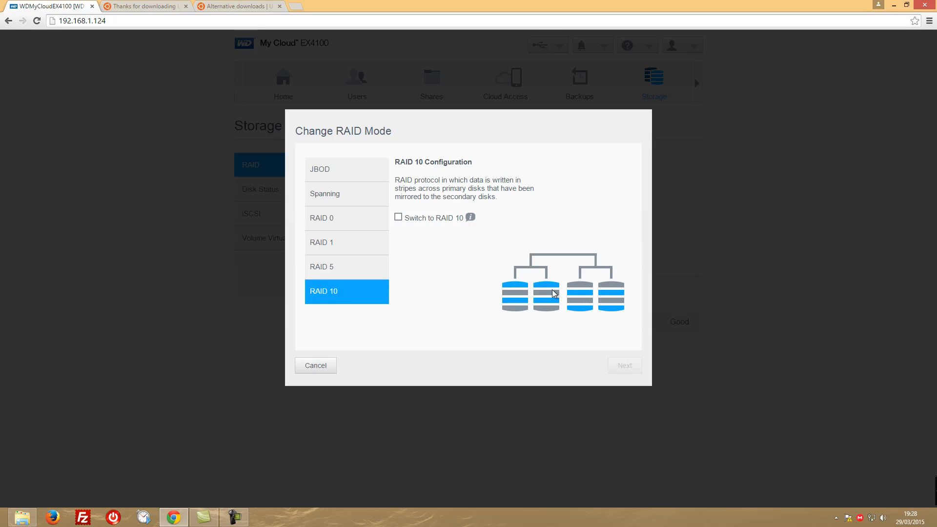
pyautogui.click(327, 266)
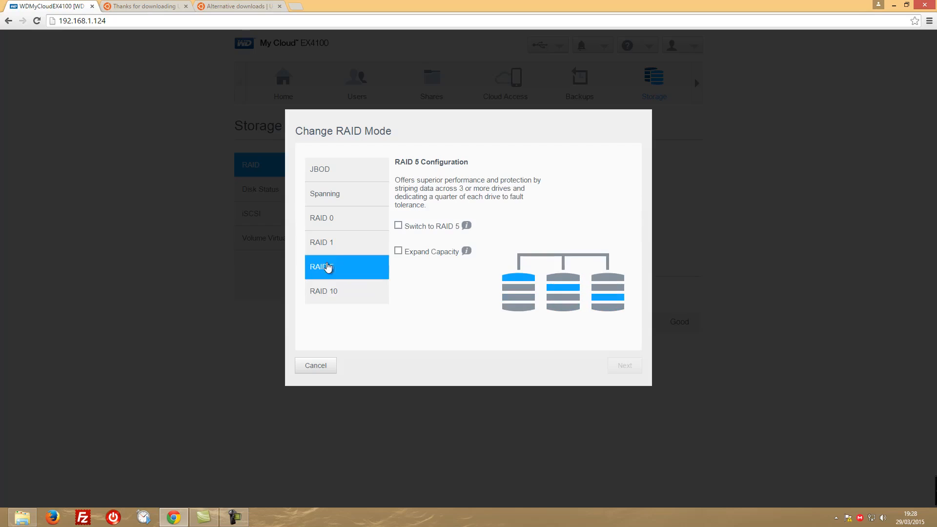
pyautogui.click(317, 366)
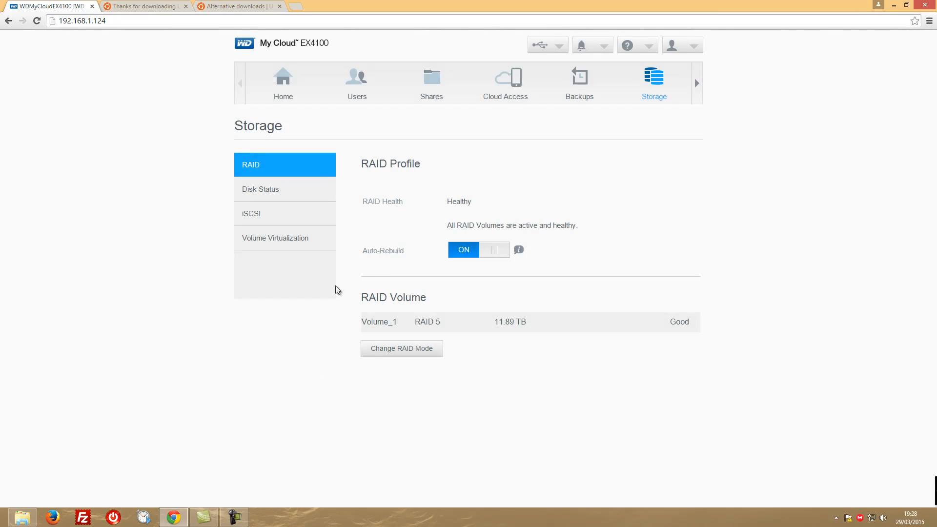
# Examine the disk status, the iSCSI target settings and the volume virtualization information of the storage
pyautogui.click(271, 189)
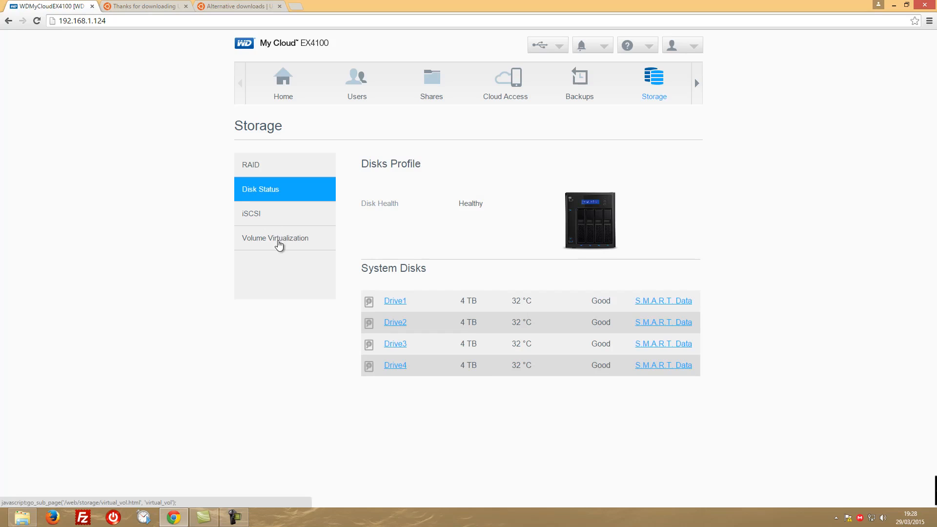
pyautogui.click(269, 218)
pyautogui.click(272, 241)
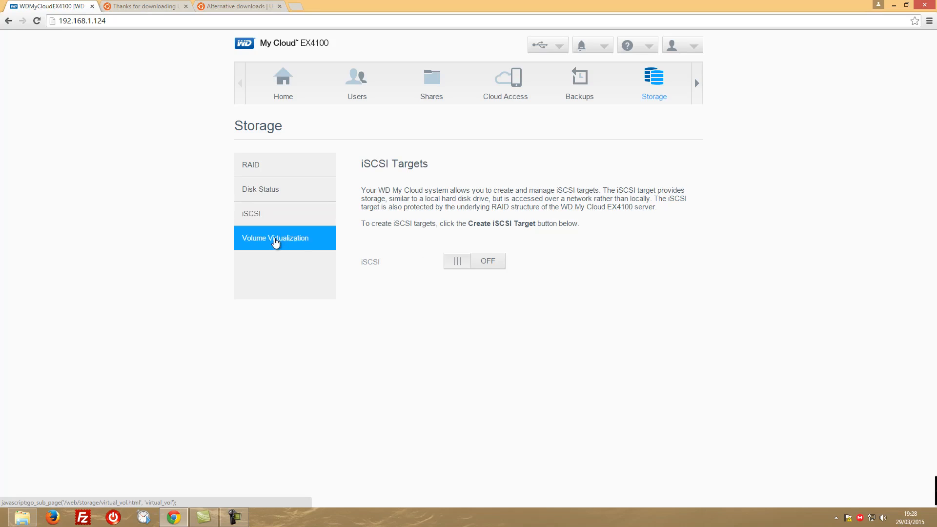
pyautogui.click(270, 217)
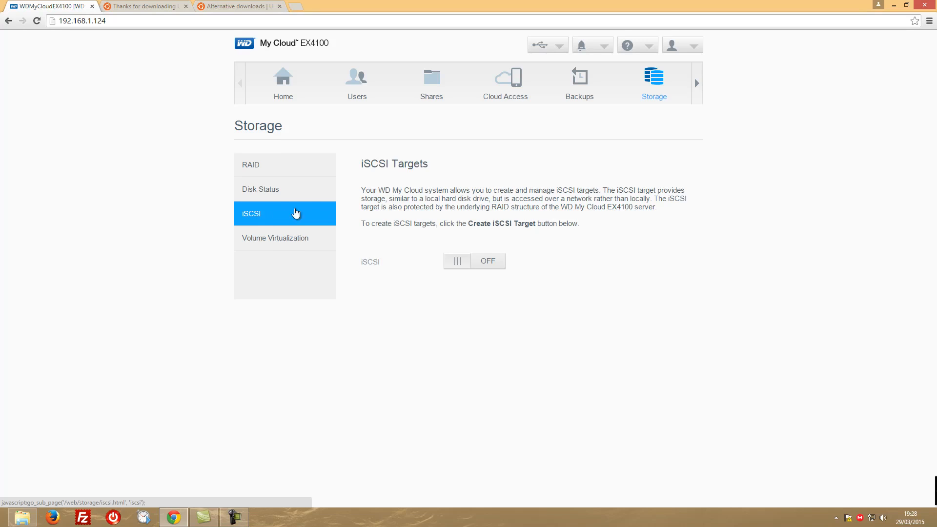
pyautogui.click(286, 239)
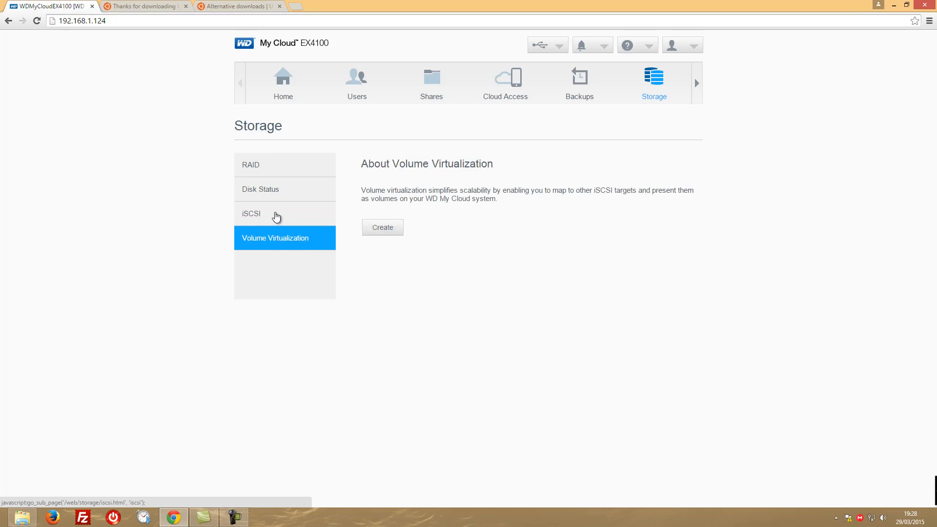
pyautogui.click(276, 220)
# View the HTTP Downloads app, and check the two open Ubuntu download pages in the browser
pyautogui.click(698, 87)
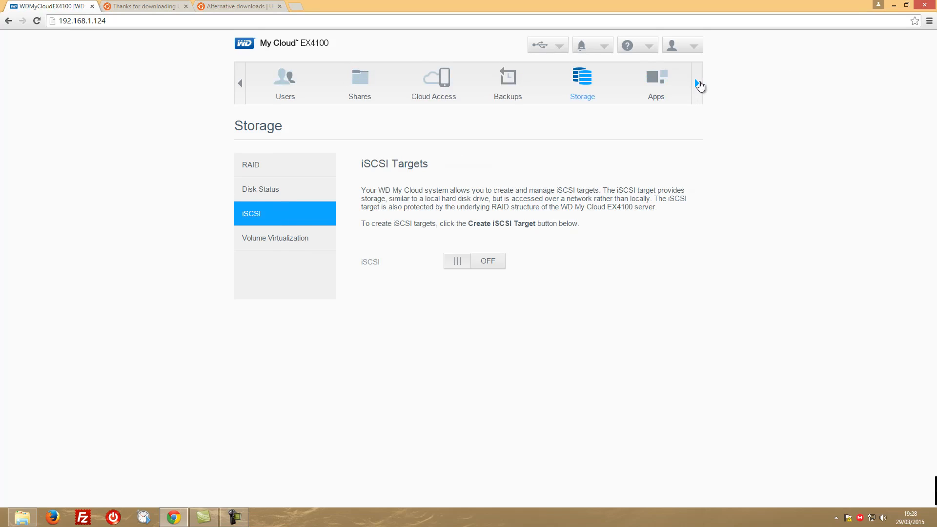
pyautogui.click(657, 83)
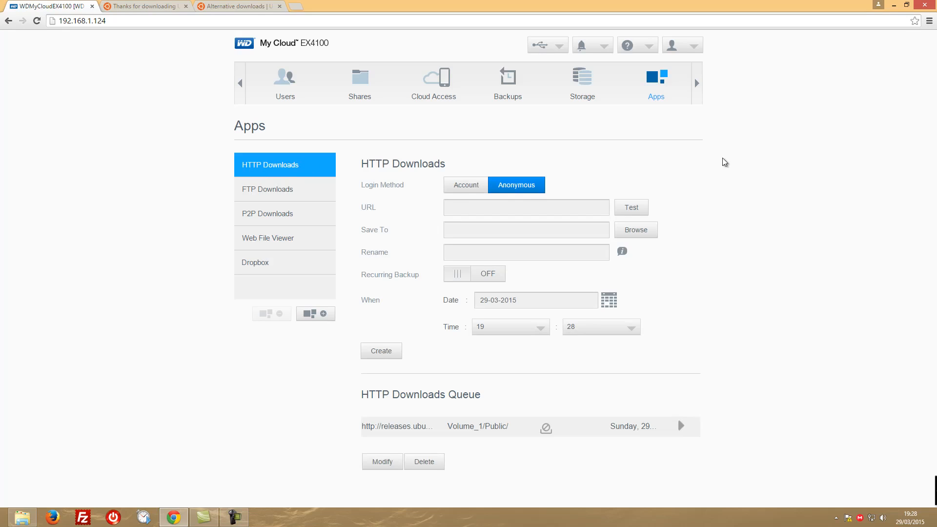
pyautogui.click(131, 3)
pyautogui.click(235, 3)
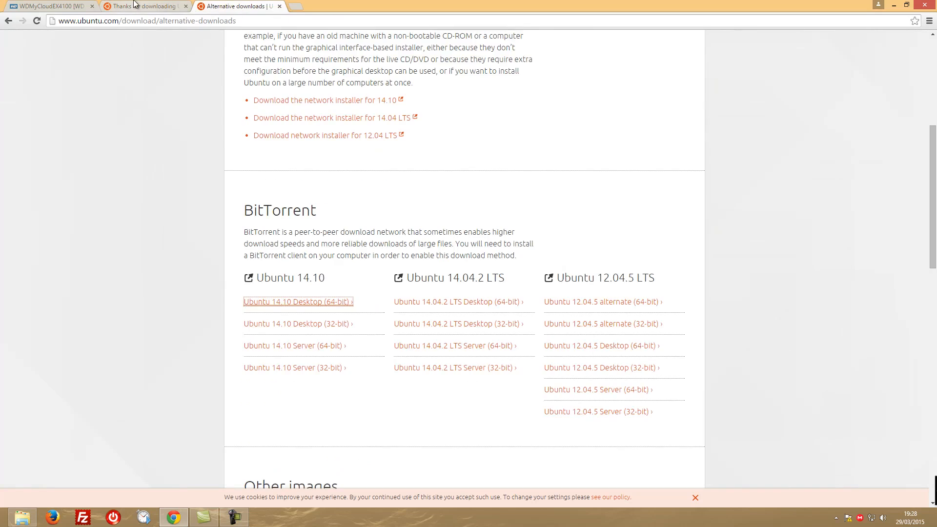
pyautogui.click(134, 4)
pyautogui.click(58, 6)
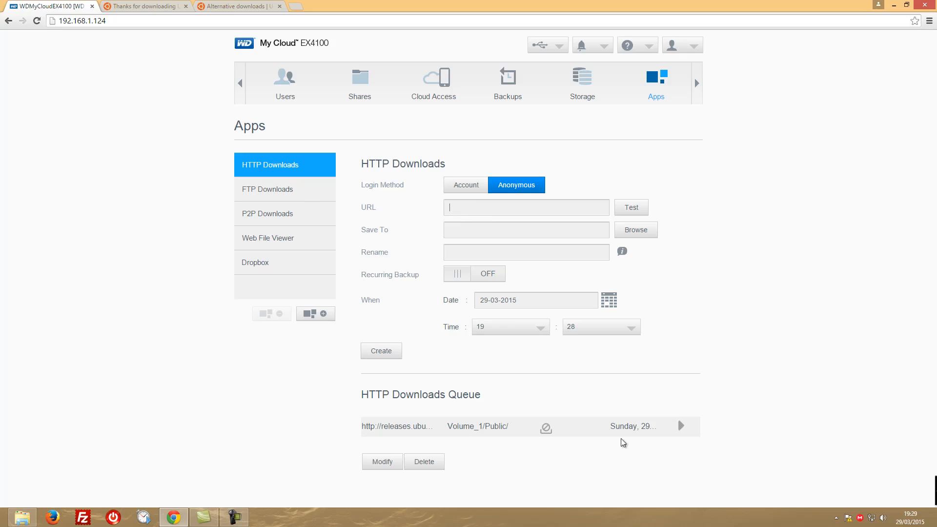
# Start the stopped Ubuntu download in the HTTP Downloads queue, look through the save folders without choosing one, and stop the download
pyautogui.click(680, 427)
pyautogui.moveTo(549, 430)
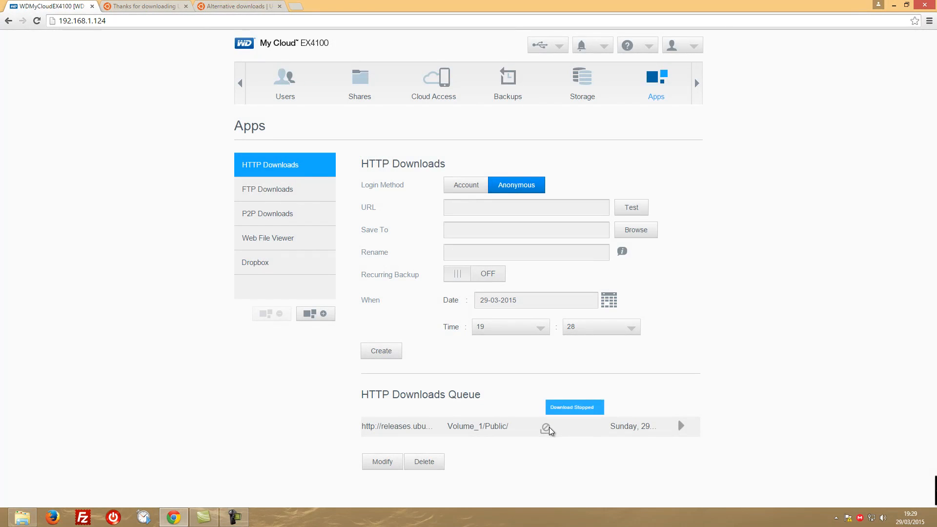
pyautogui.click(682, 428)
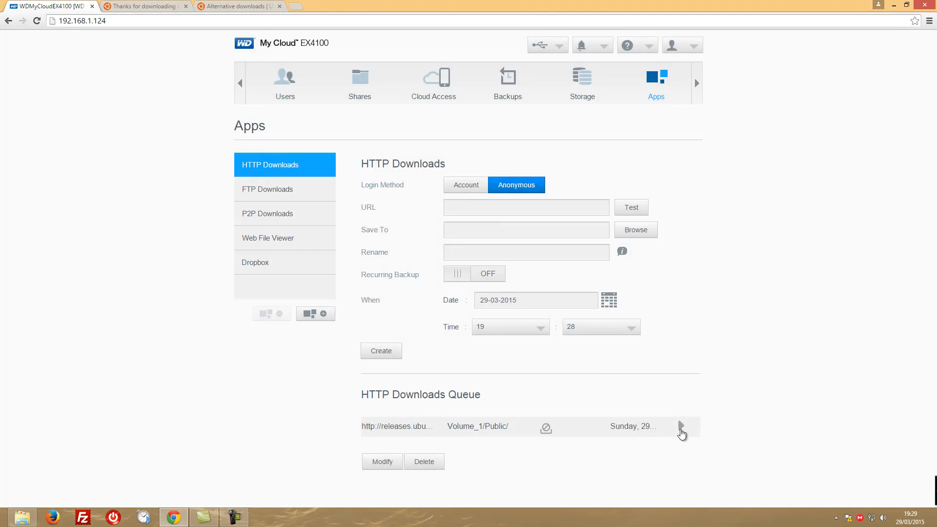
pyautogui.click(681, 426)
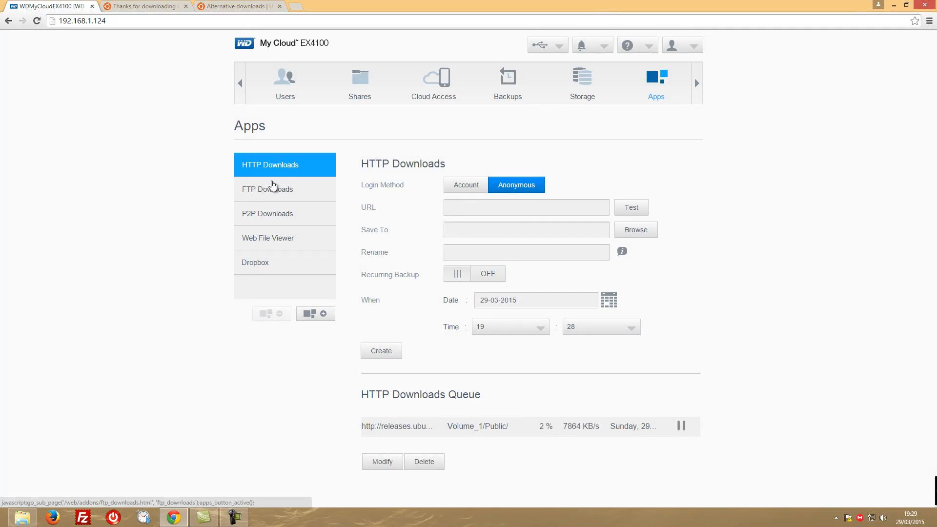
pyautogui.click(637, 230)
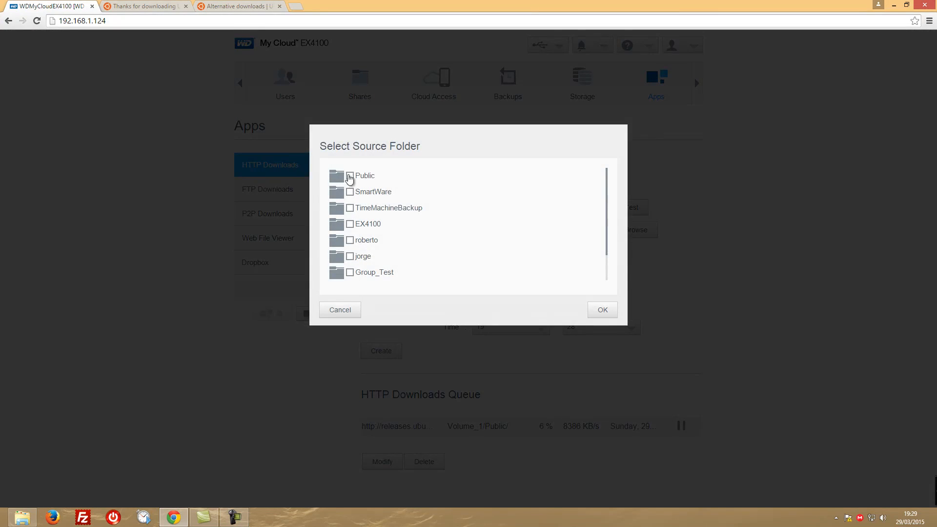
pyautogui.click(337, 314)
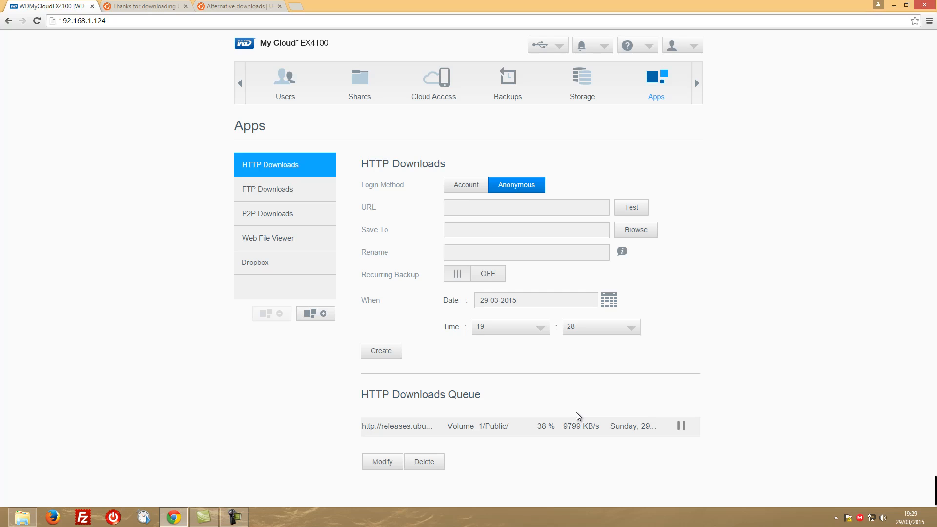
pyautogui.click(681, 426)
# Copy the "download now" link address from the Ubuntu Desktop thank-you page and paste it as the HTTP download URL
pyautogui.click(377, 348)
pyautogui.click(570, 200)
pyautogui.click(158, 5)
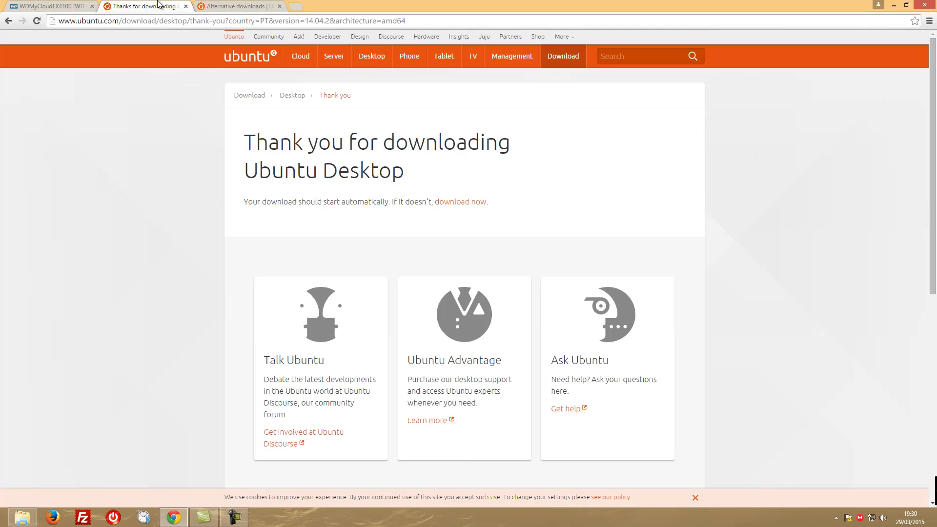
pyautogui.rightClick(454, 203)
pyautogui.click(501, 255)
pyautogui.click(78, 5)
pyautogui.rightClick(490, 208)
pyautogui.click(530, 263)
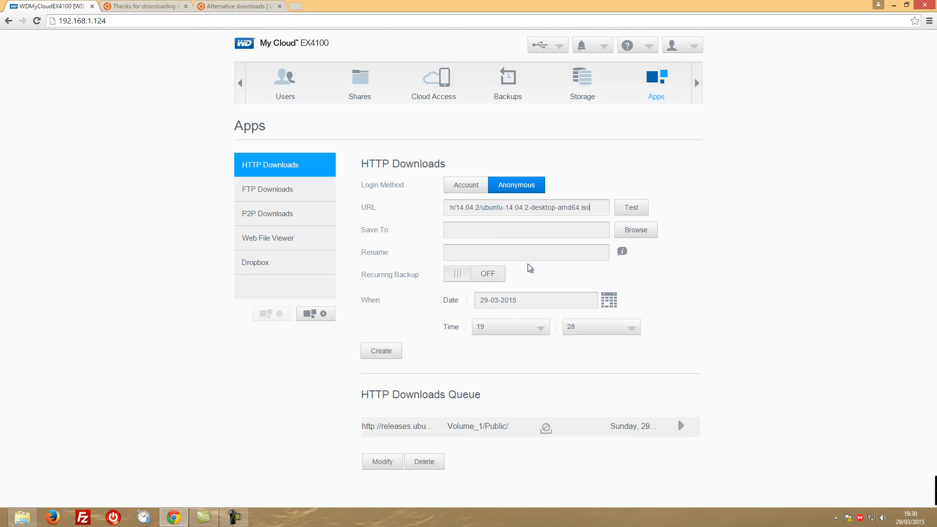
# Set the download to save to the Public folder with a weekly recurring backup, and create the job
pyautogui.click(634, 233)
pyautogui.click(349, 177)
pyautogui.click(592, 311)
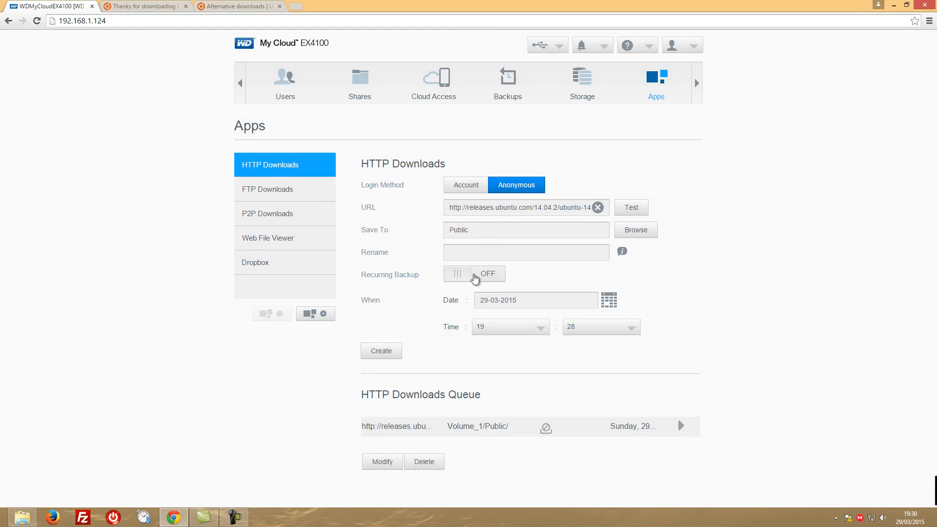
pyautogui.click(476, 275)
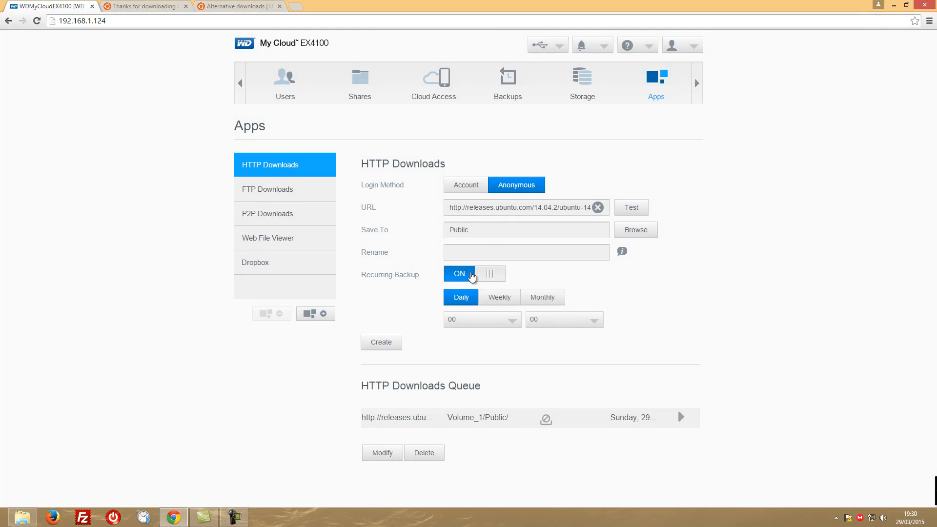
pyautogui.click(503, 298)
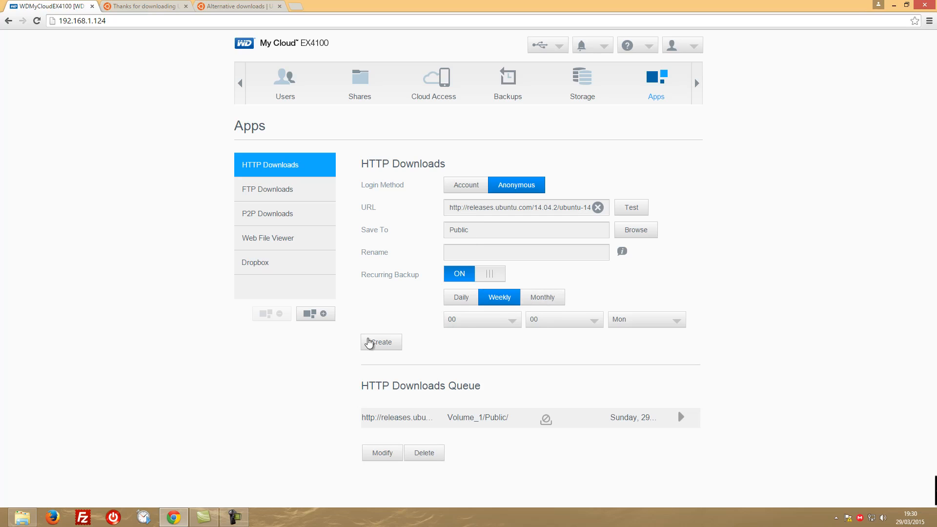
pyautogui.click(386, 344)
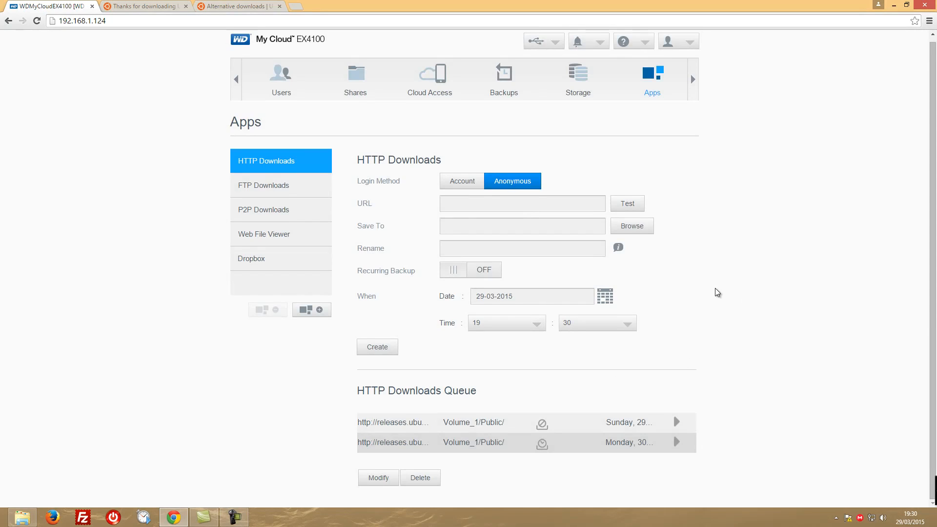
# Try to delete and modify the Ubuntu jobs in the HTTP Downloads queue
pyautogui.moveTo(545, 427)
pyautogui.click(423, 478)
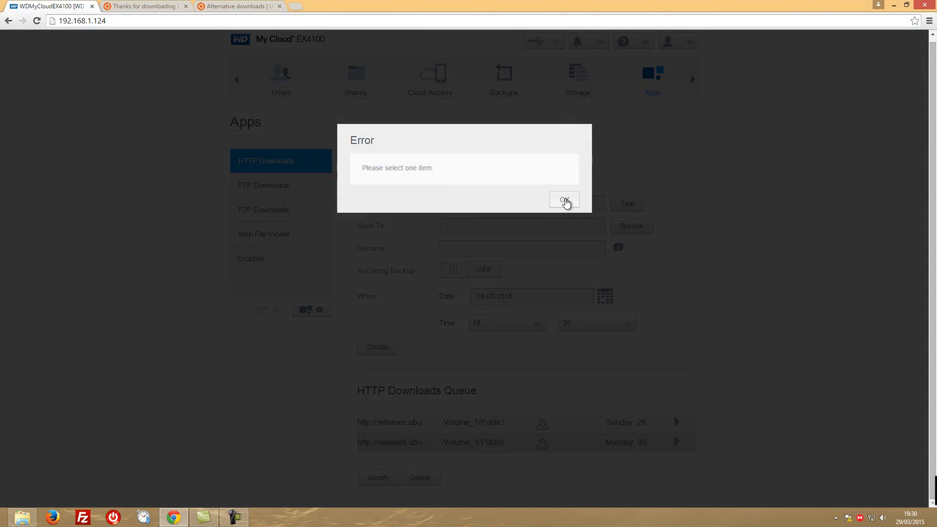
pyautogui.click(565, 202)
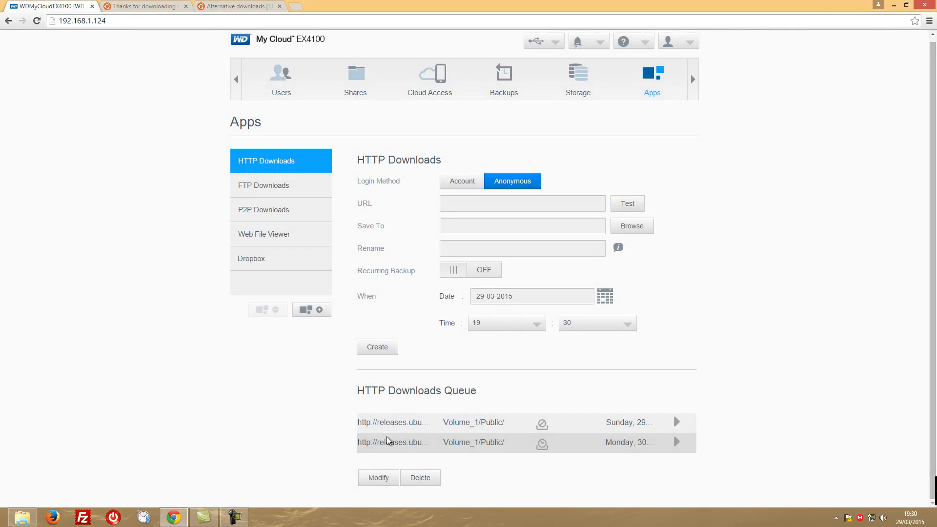
pyautogui.click(671, 423)
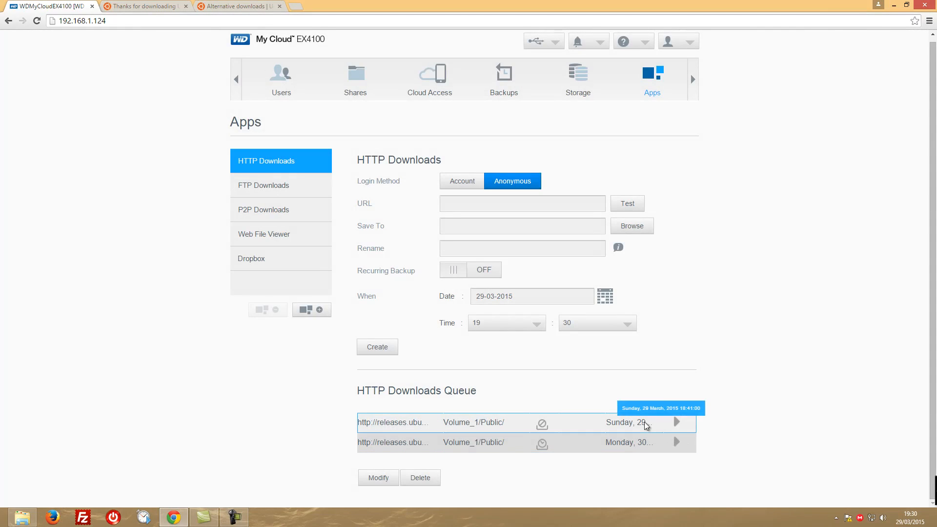
pyautogui.click(636, 446)
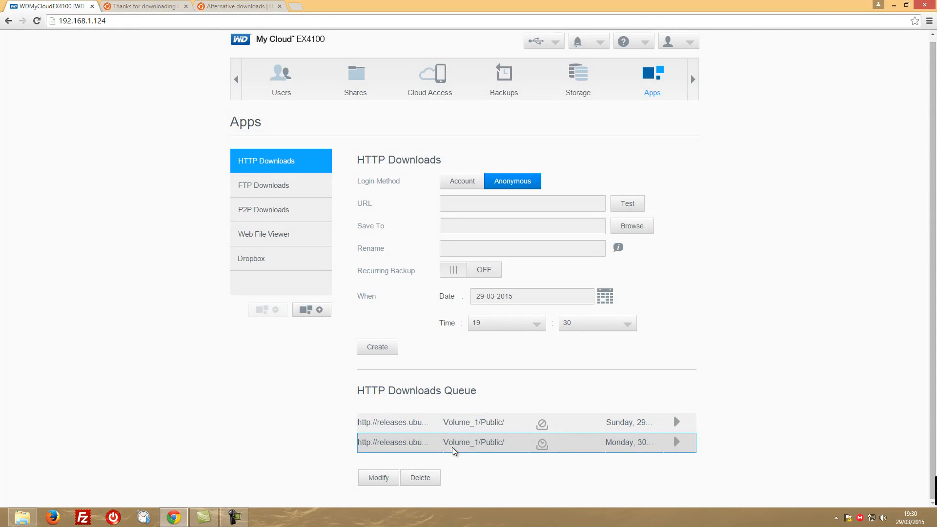
pyautogui.click(419, 477)
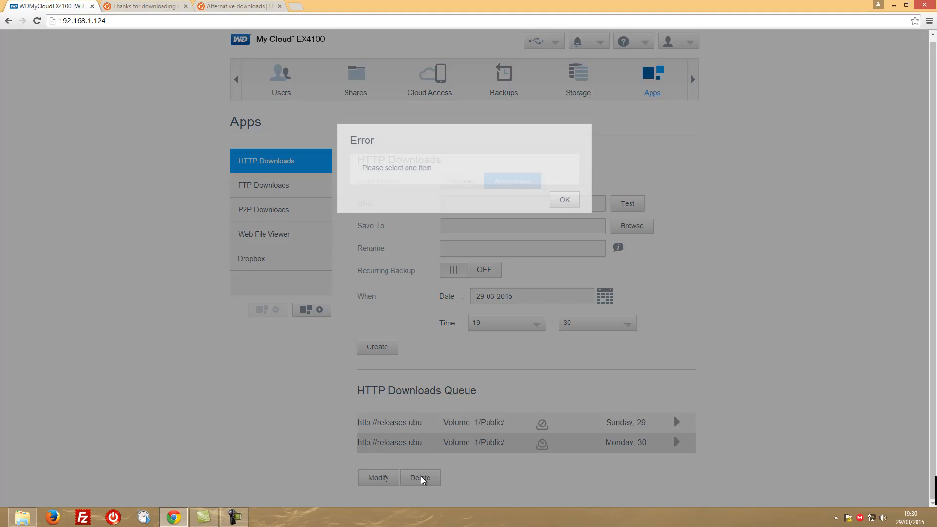
pyautogui.click(564, 204)
pyautogui.click(470, 424)
pyautogui.click(469, 425)
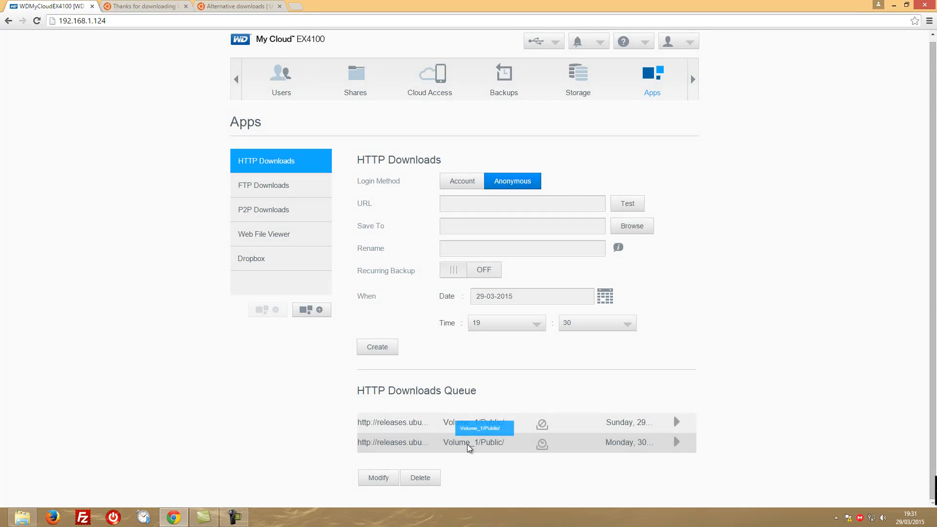
pyautogui.click(379, 477)
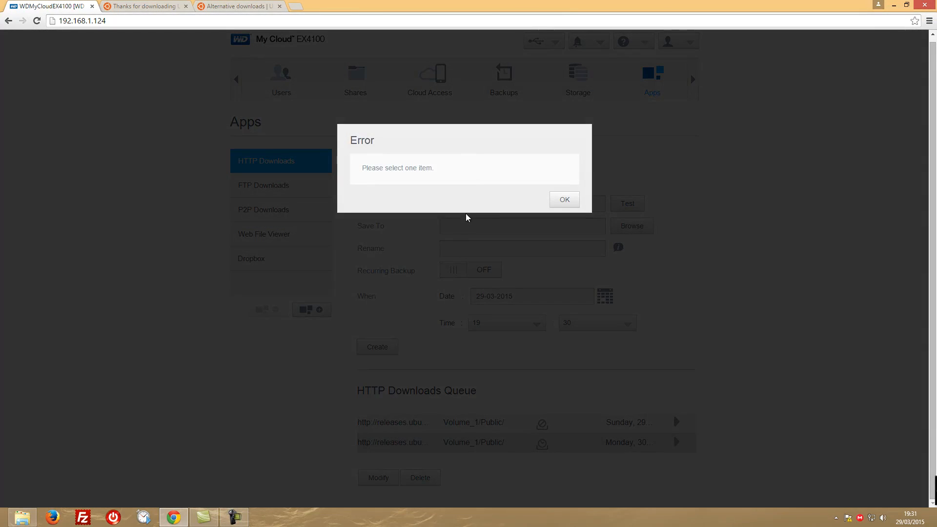
pyautogui.click(576, 201)
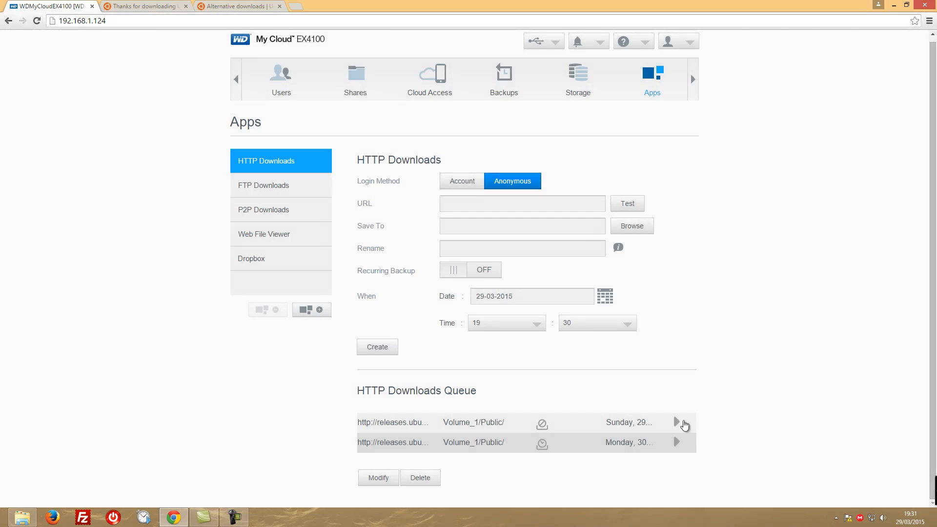
pyautogui.click(495, 426)
# Reload the HTTP Downloads app, select the job scheduled for Monday in the queue, and delete it
pyautogui.click(656, 80)
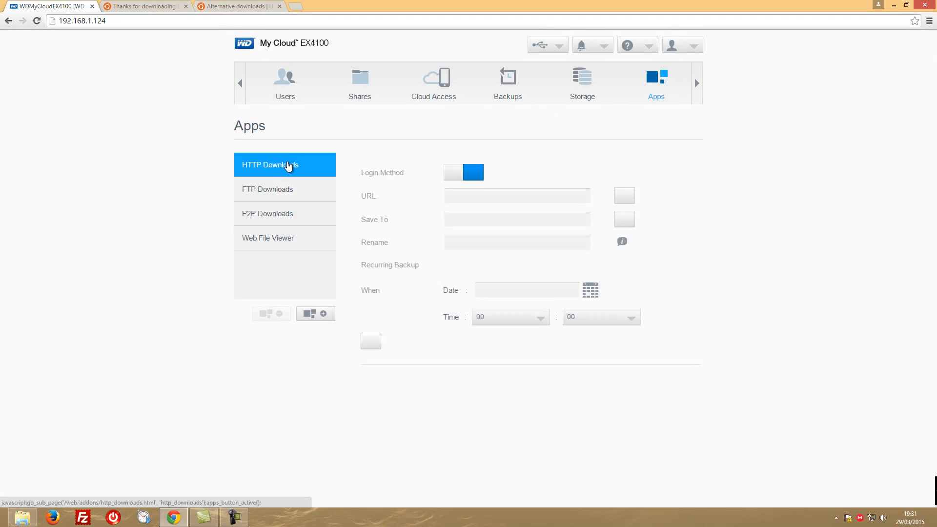
pyautogui.scroll(-1, 547, 390)
pyautogui.click(610, 429)
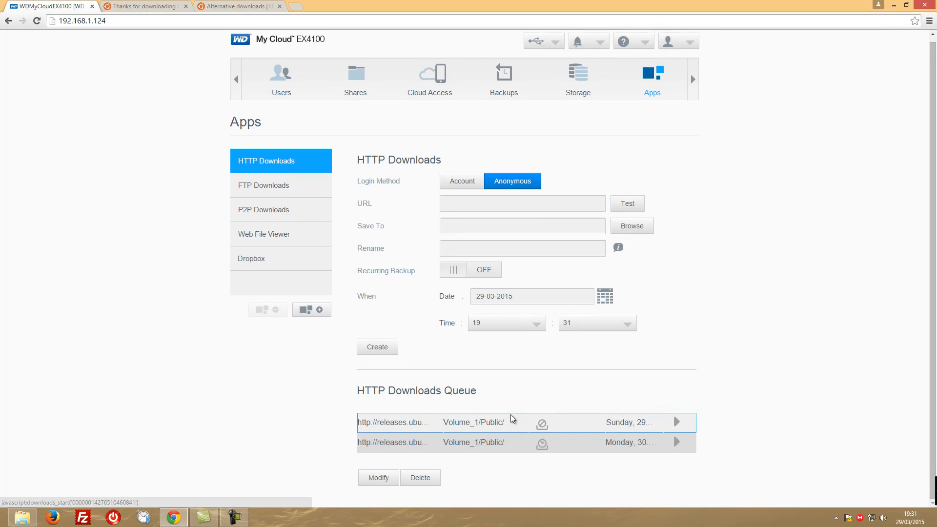
pyautogui.click(405, 444)
pyautogui.doubleClick(405, 444)
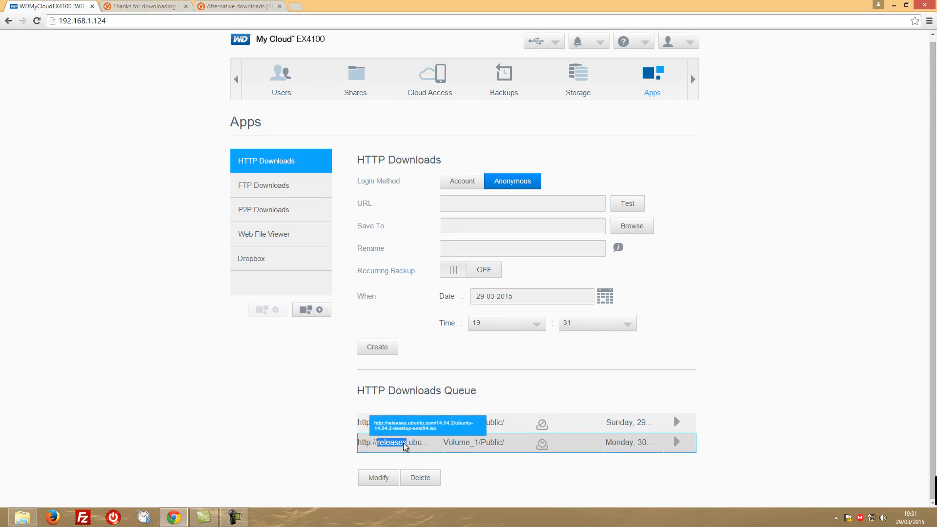
pyautogui.click(421, 480)
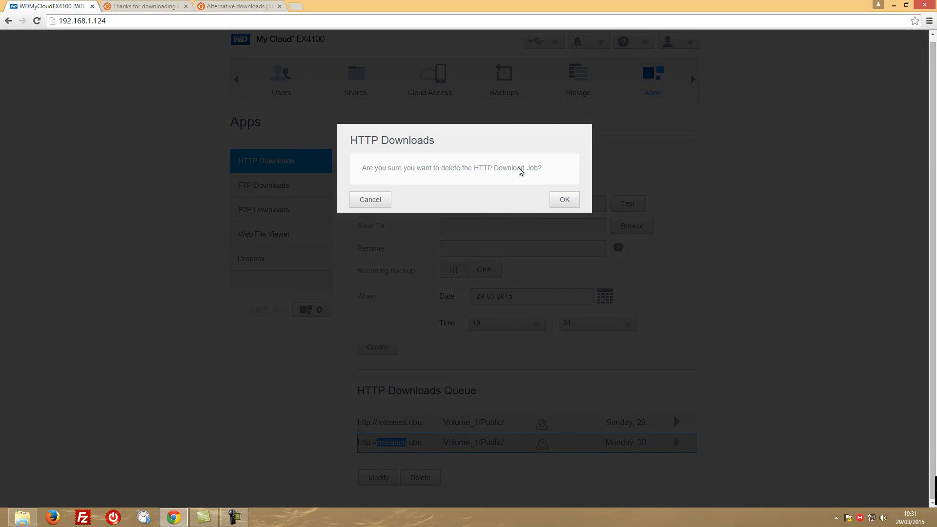
pyautogui.click(473, 442)
pyautogui.click(569, 201)
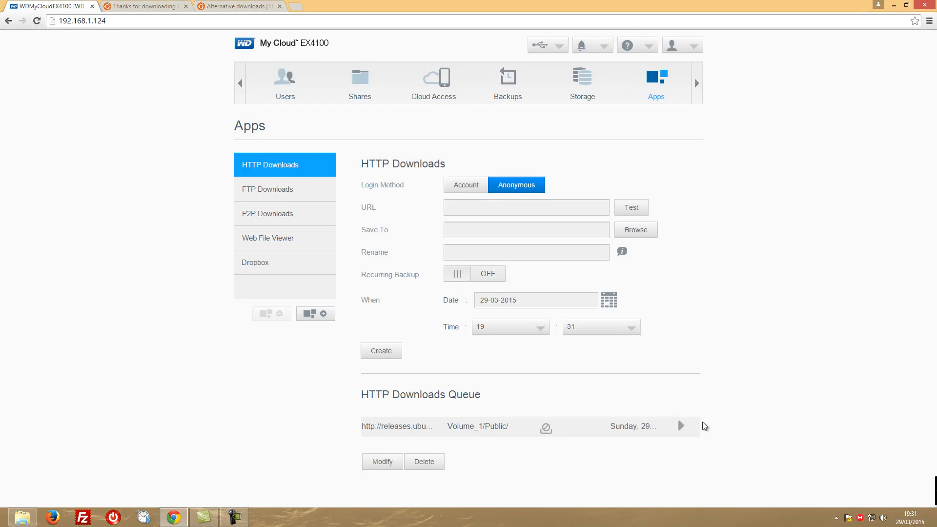
# View the FTP Downloads app, check the Ubuntu BitTorrent page, and resume the stopped ubuntu-14.10-desktop-amd64.iso torrent in P2P Downloads
pyautogui.click(271, 193)
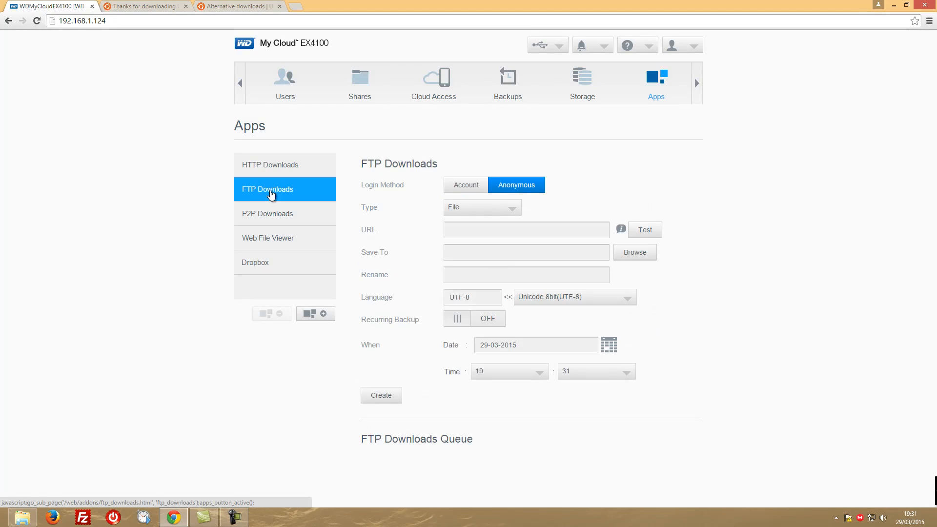
pyautogui.click(278, 217)
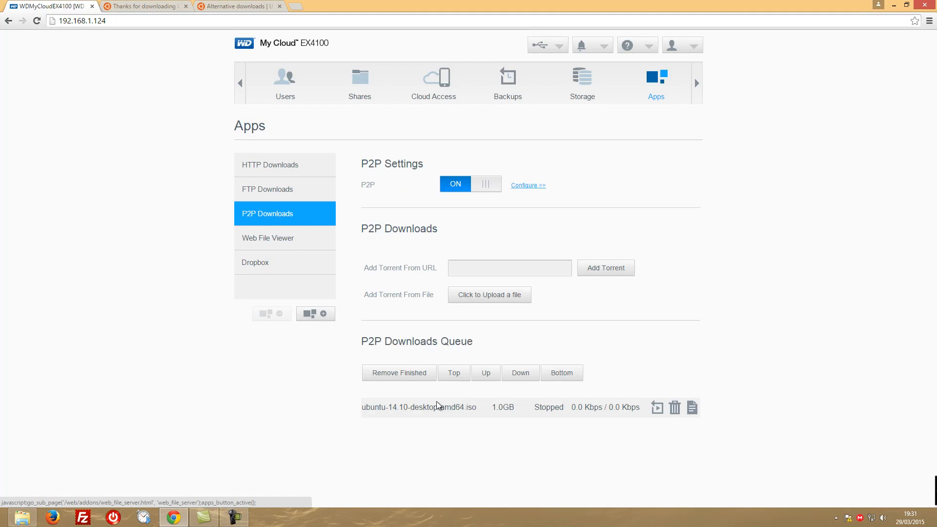
pyautogui.click(224, 6)
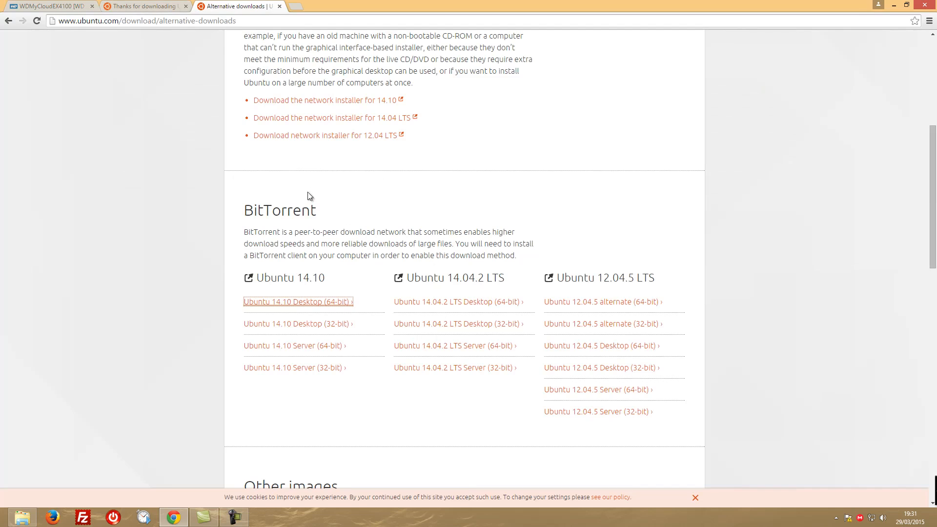
pyautogui.click(67, 10)
pyautogui.click(656, 407)
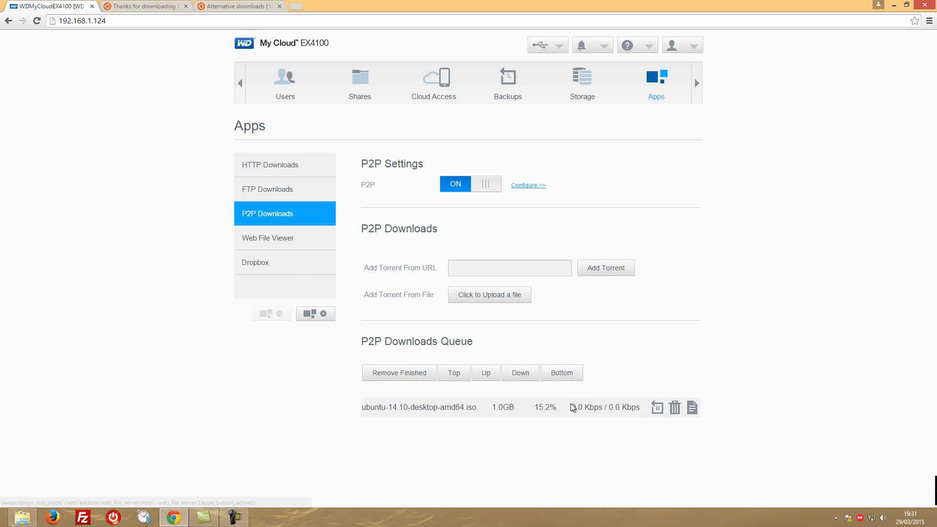
# Browse the shares in Web File Viewer and look at the files in the EX 4100 folder of the EX4100 share
pyautogui.click(273, 238)
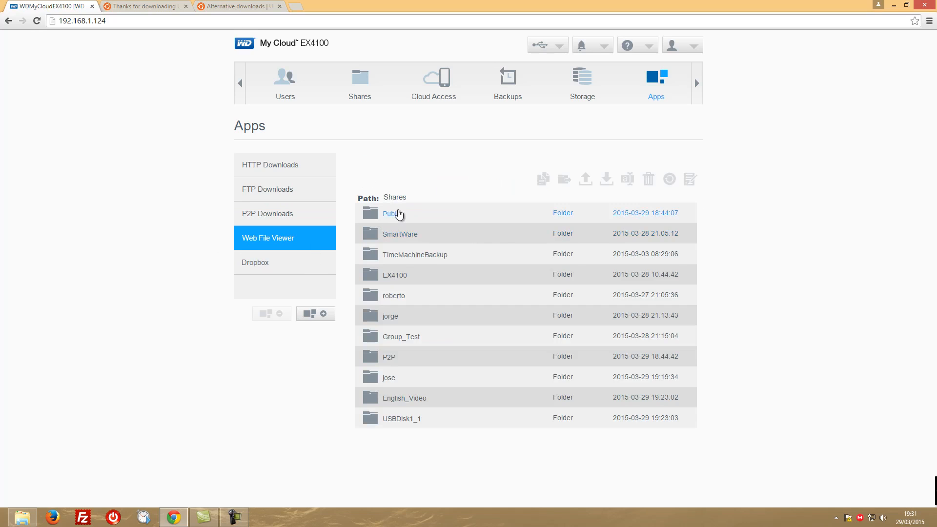
pyautogui.doubleClick(392, 276)
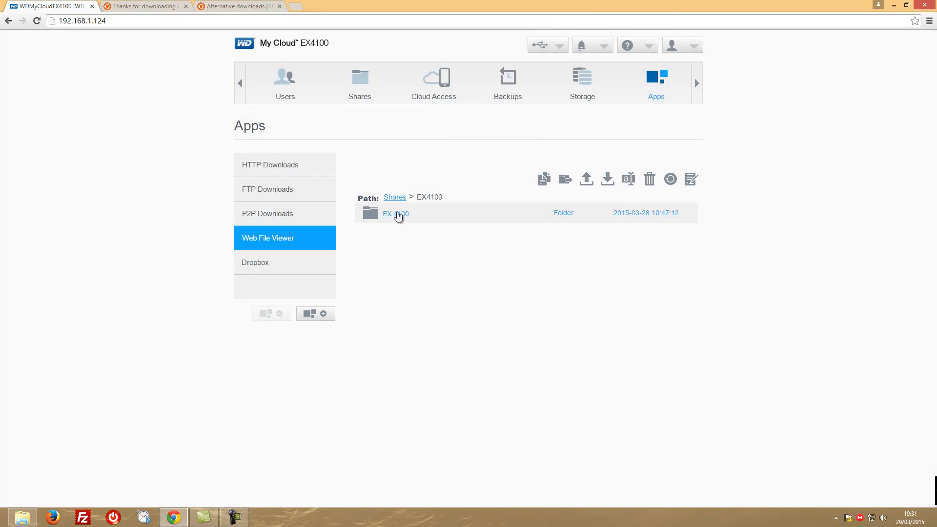
pyautogui.doubleClick(393, 213)
pyautogui.moveTo(936, 134); pyautogui.dragTo(936, 83)
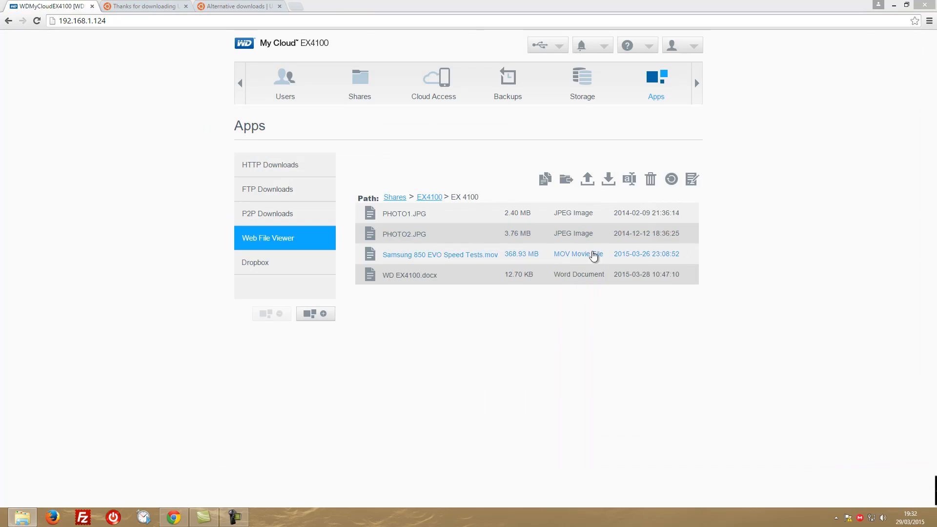
# View the Dropbox app page, and install phpBB from the list of available apps
pyautogui.click(264, 265)
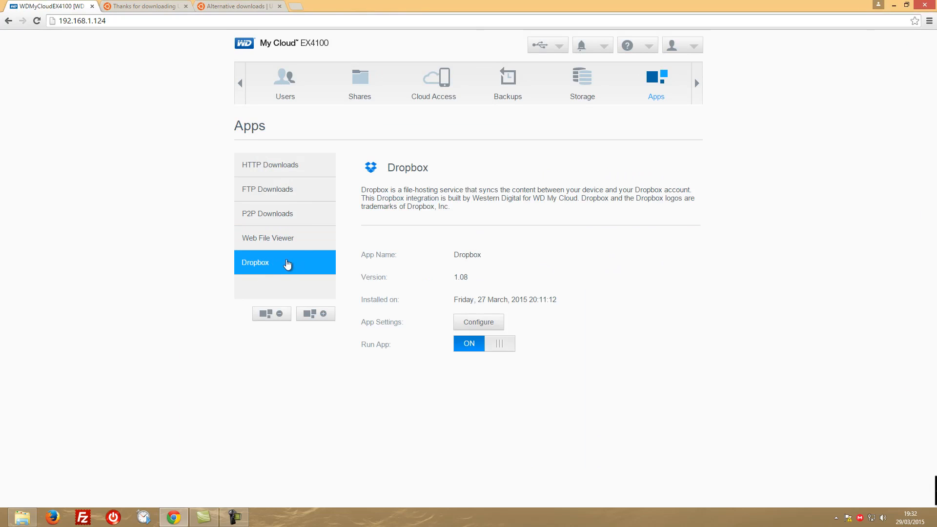
pyautogui.click(315, 314)
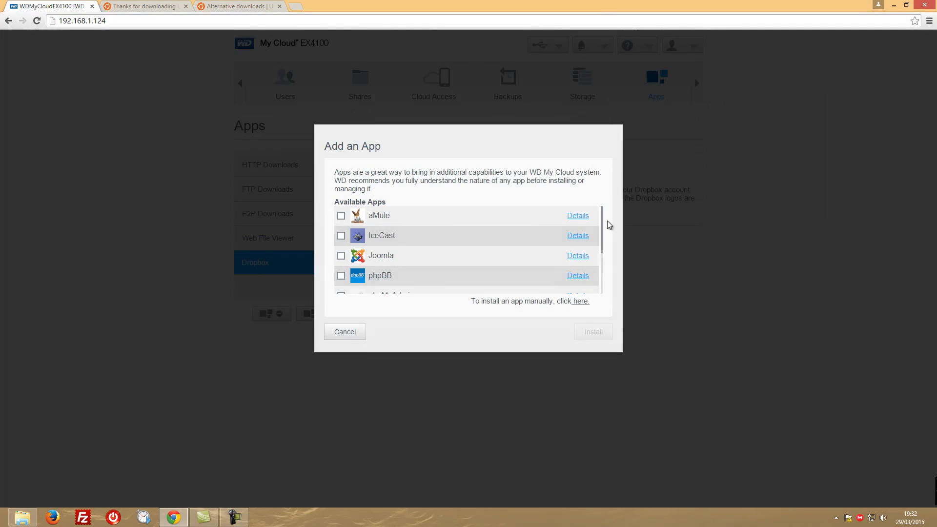
pyautogui.moveTo(602, 224); pyautogui.dragTo(604, 248)
pyautogui.click(341, 224)
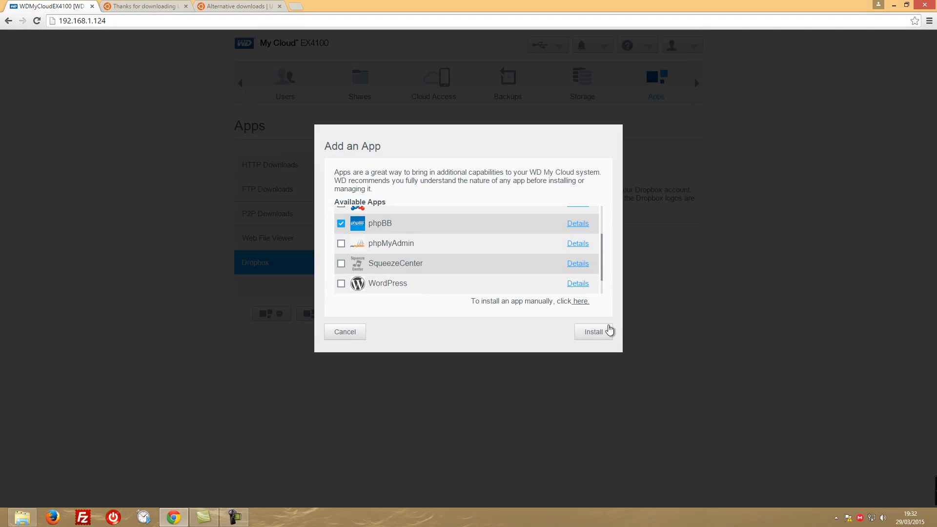
pyautogui.click(597, 333)
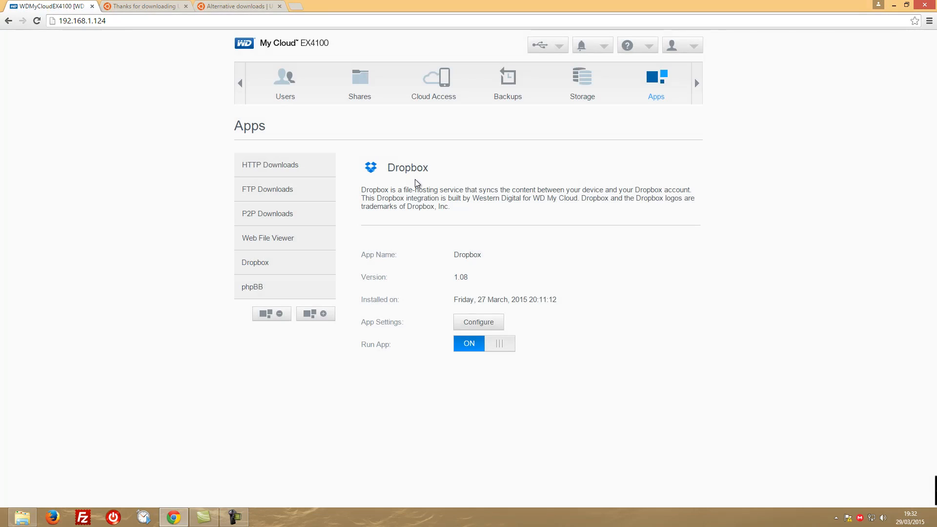
# View the phpBB and Dropbox app pages, and look through the remaining available apps without installing any
pyautogui.click(276, 289)
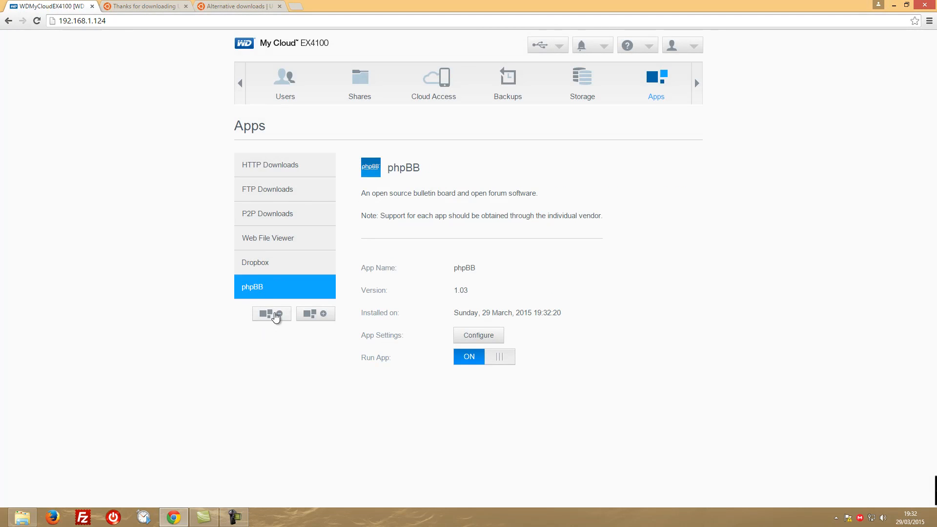
pyautogui.click(259, 263)
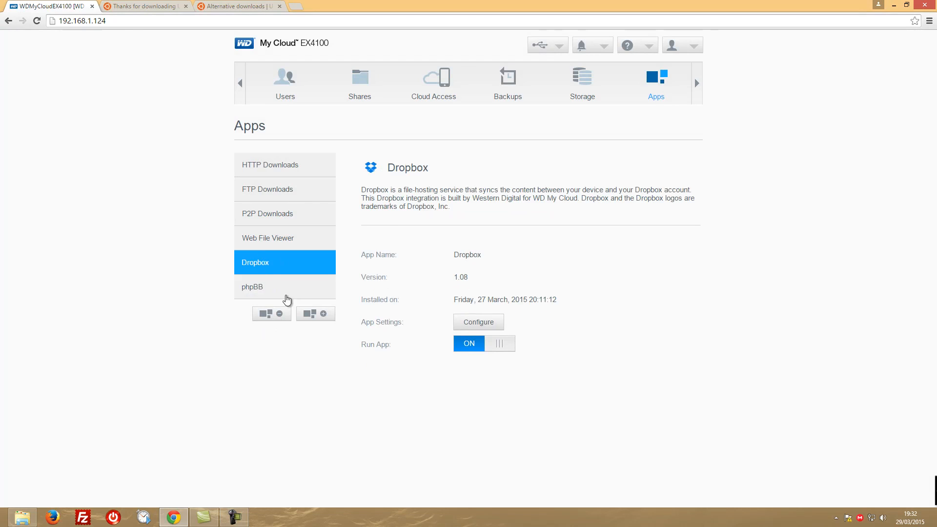
pyautogui.click(285, 293)
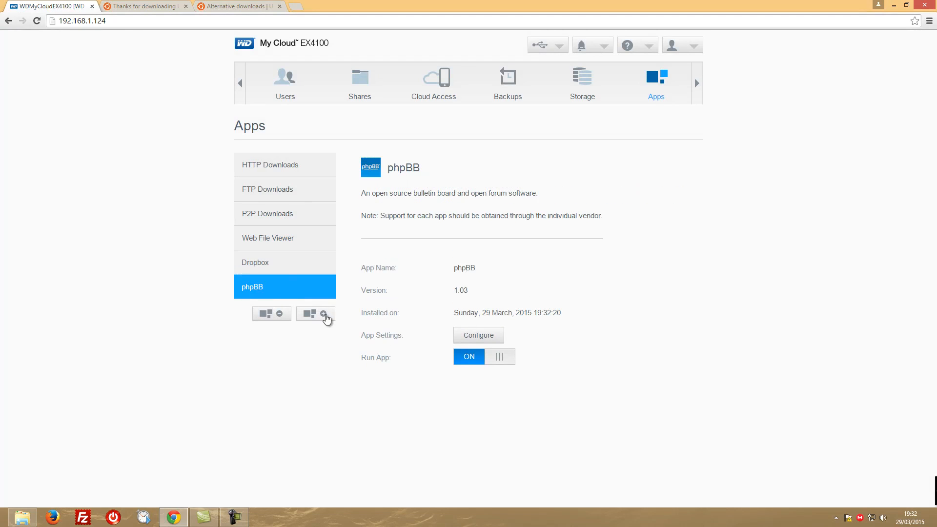
pyautogui.click(314, 314)
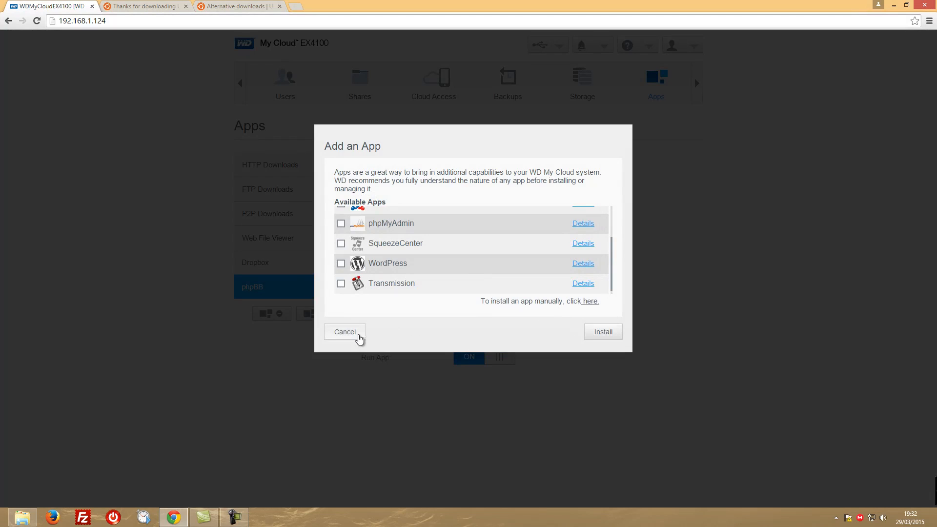
pyautogui.click(360, 336)
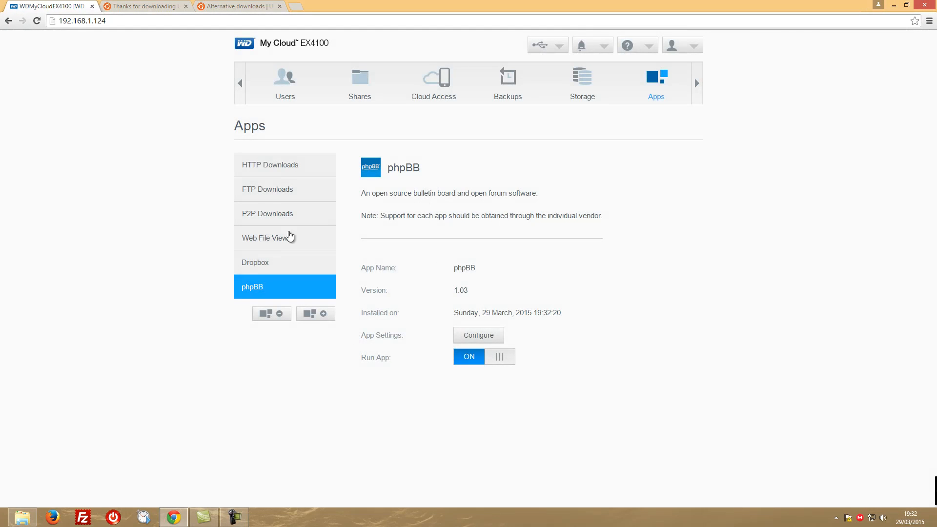
# Try to add the Ubuntu 14.10 Desktop (64-bit) torrent to P2P Downloads from its copied link address, and close the status dialog
pyautogui.click(262, 218)
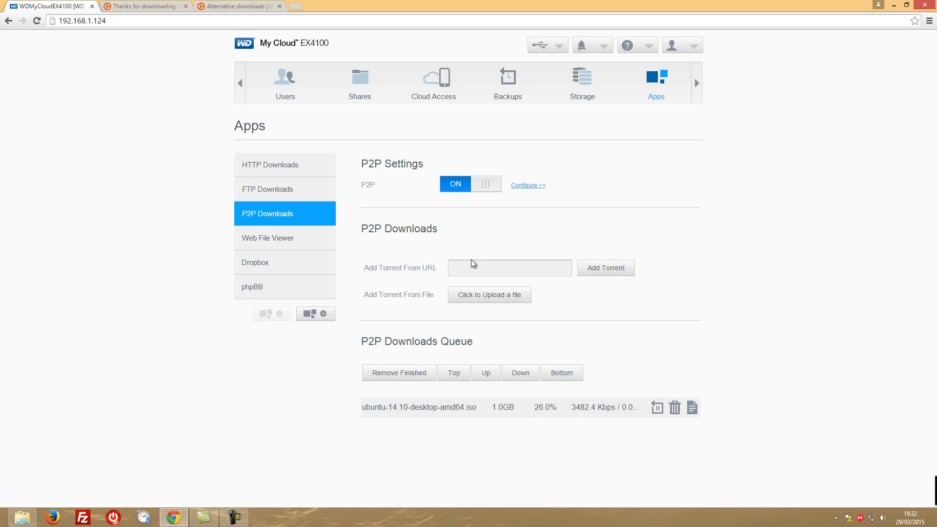
pyautogui.click(235, 5)
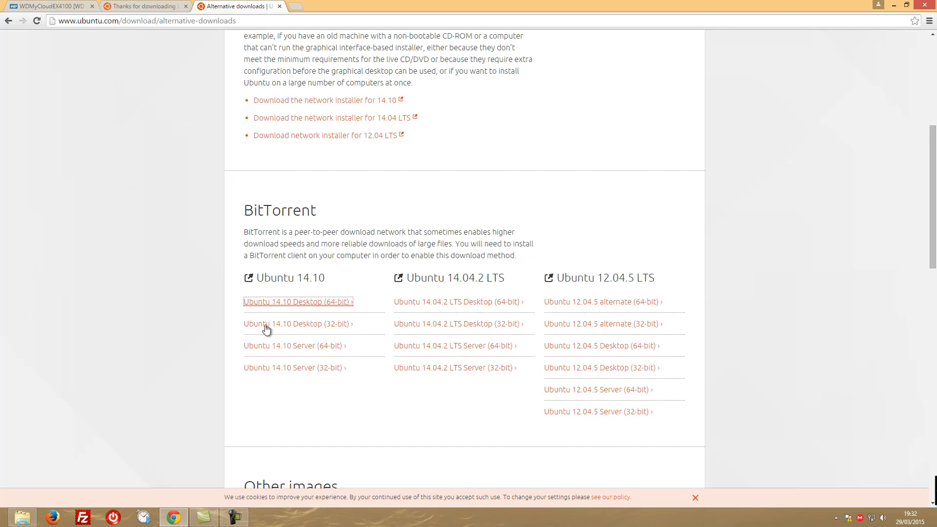
pyautogui.rightClick(309, 303)
pyautogui.click(361, 358)
pyautogui.click(49, 6)
pyautogui.rightClick(491, 268)
pyautogui.click(515, 326)
pyautogui.click(610, 271)
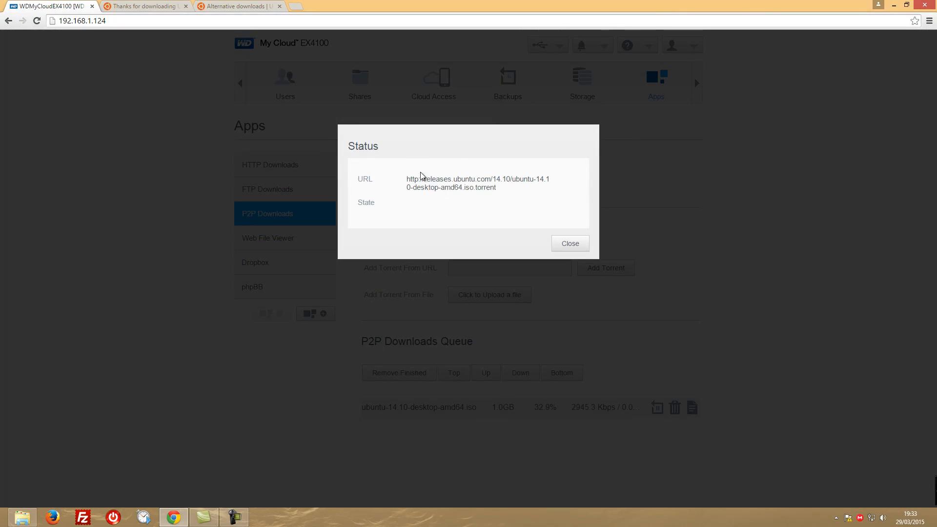
pyautogui.click(571, 245)
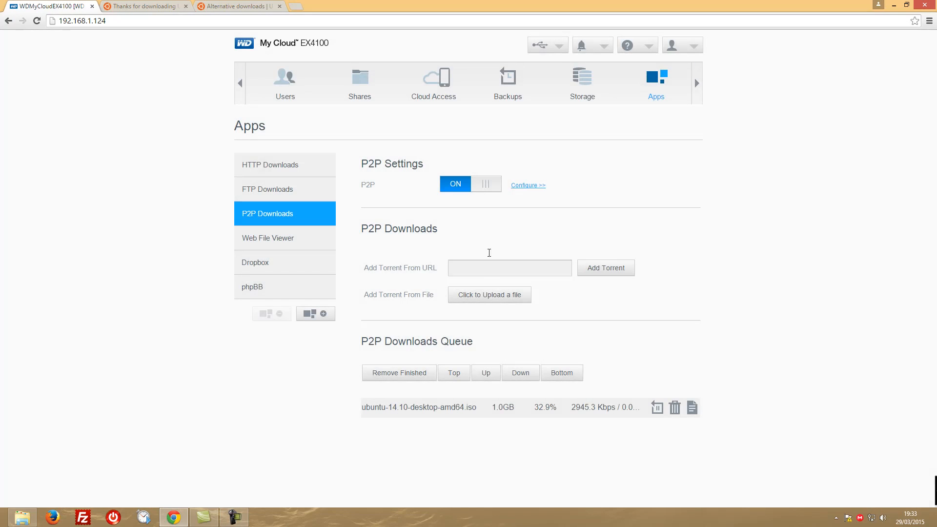
# Add the Ubuntu 14.10 Desktop (32-bit) torrent to P2P Downloads from its copied link address, and stop both Ubuntu downloads in the queue
pyautogui.click(229, 5)
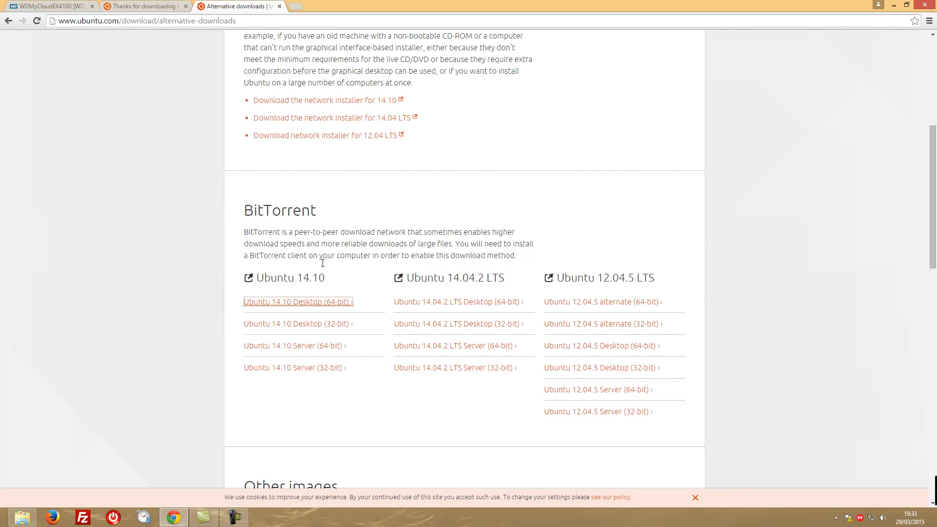
pyautogui.rightClick(303, 326)
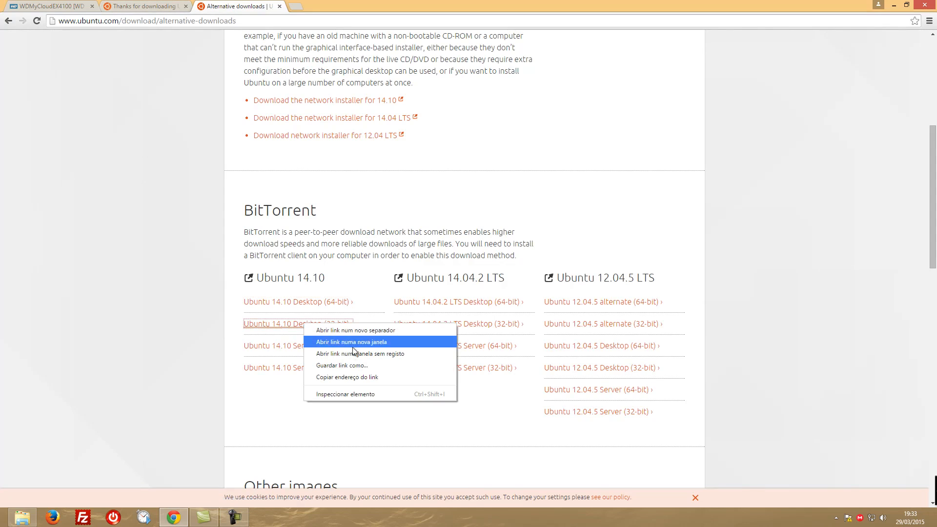
pyautogui.click(344, 377)
pyautogui.click(48, 6)
pyautogui.rightClick(503, 263)
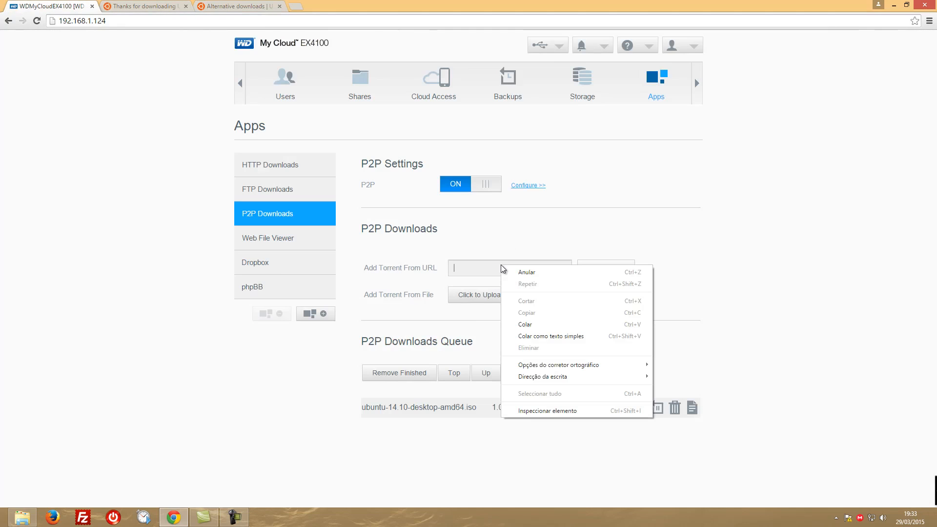
pyautogui.click(531, 324)
pyautogui.click(600, 271)
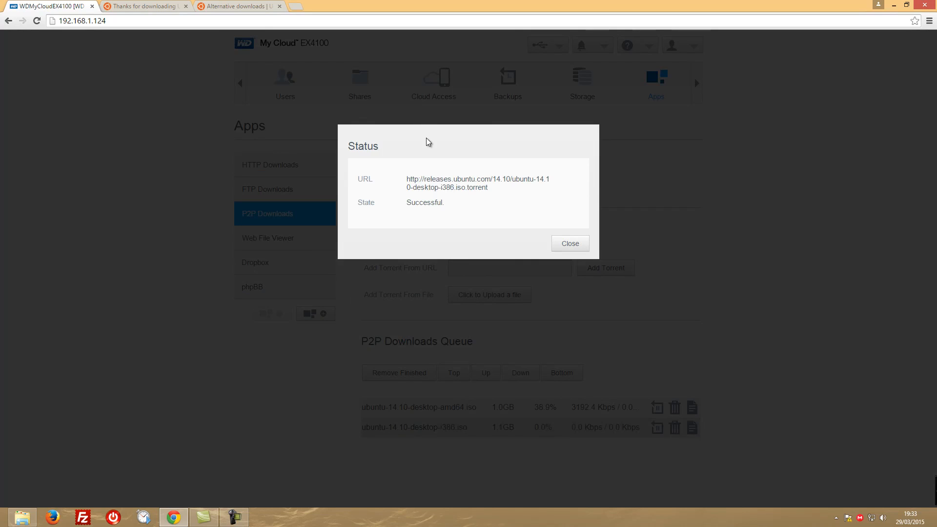
pyautogui.click(566, 244)
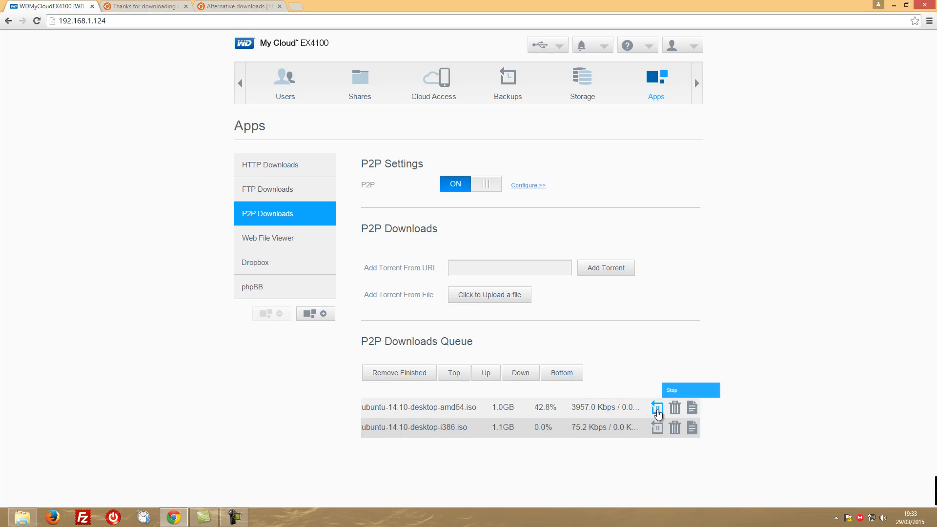
pyautogui.click(656, 414)
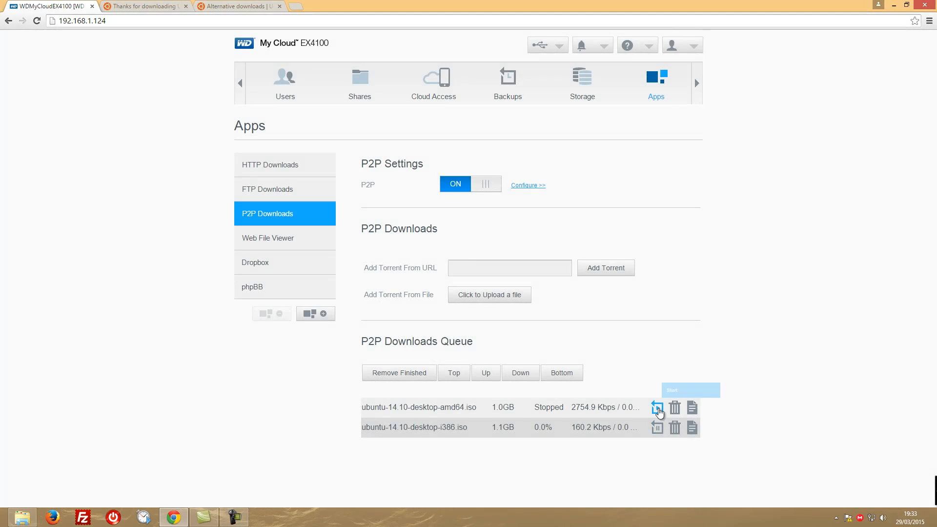
pyautogui.click(658, 428)
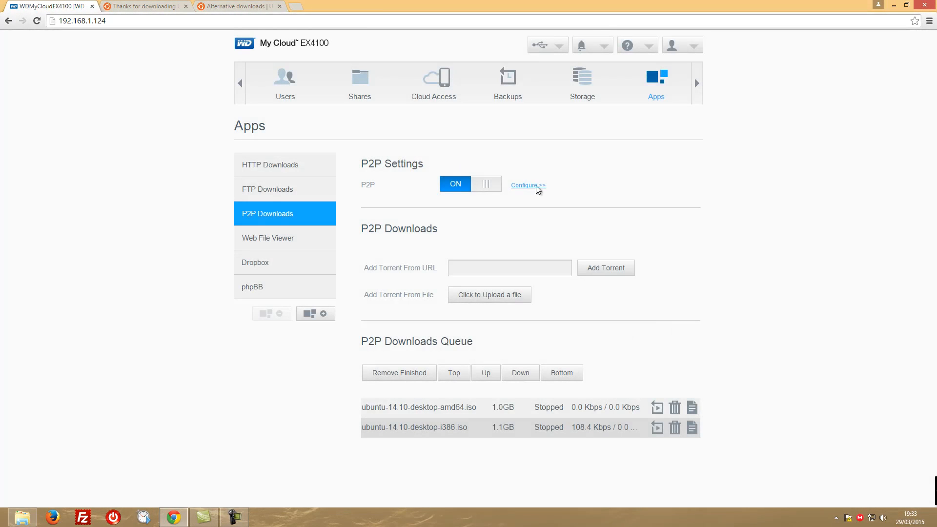
# Look at the weekly schedule in the P2P configuration without saving it, and view the HTTP Downloads page
pyautogui.click(527, 187)
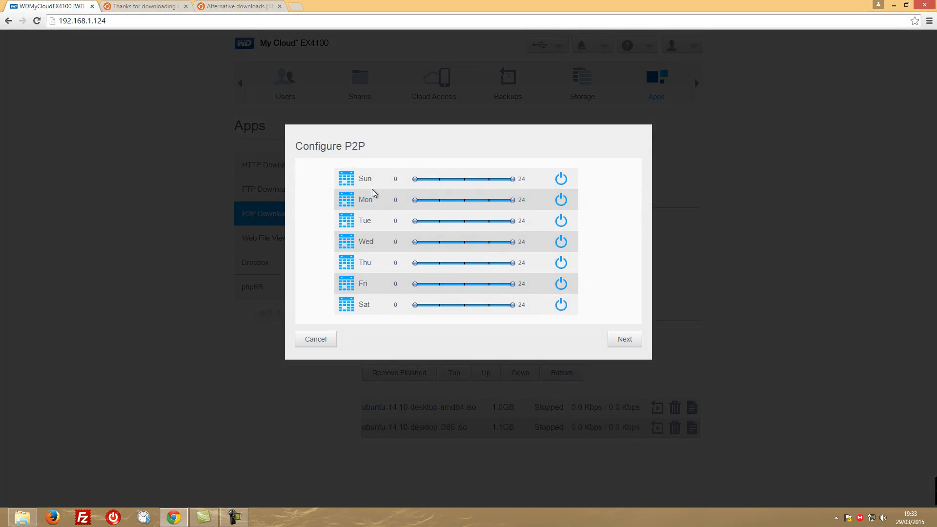
pyautogui.moveTo(416, 181)
pyautogui.mouseDown()
pyautogui.moveTo(463, 191)
pyautogui.moveTo(399, 189)
pyautogui.mouseUp()
pyautogui.click(319, 339)
pyautogui.click(286, 169)
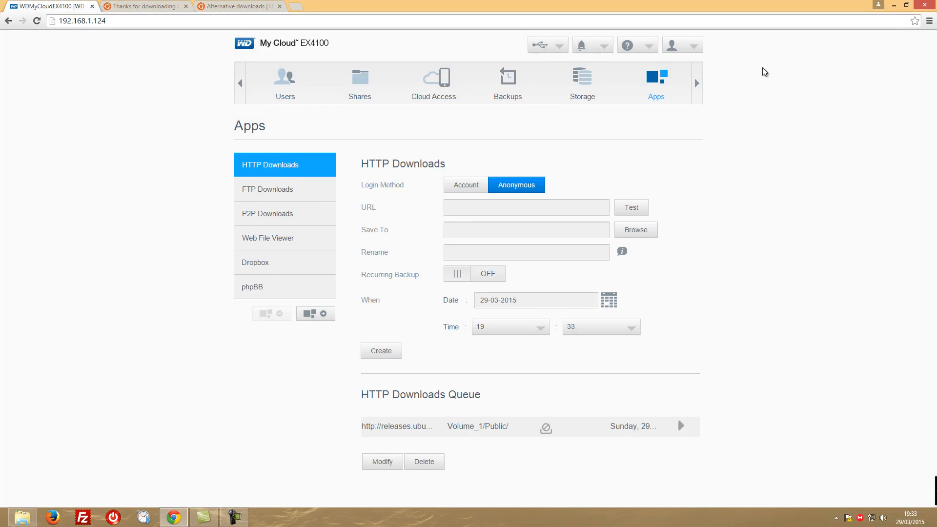
# Examine the General settings, from the device profile and clock options through Cloud Access, Energy Saver, Mac Backups and Services
pyautogui.click(698, 84)
pyautogui.click(662, 84)
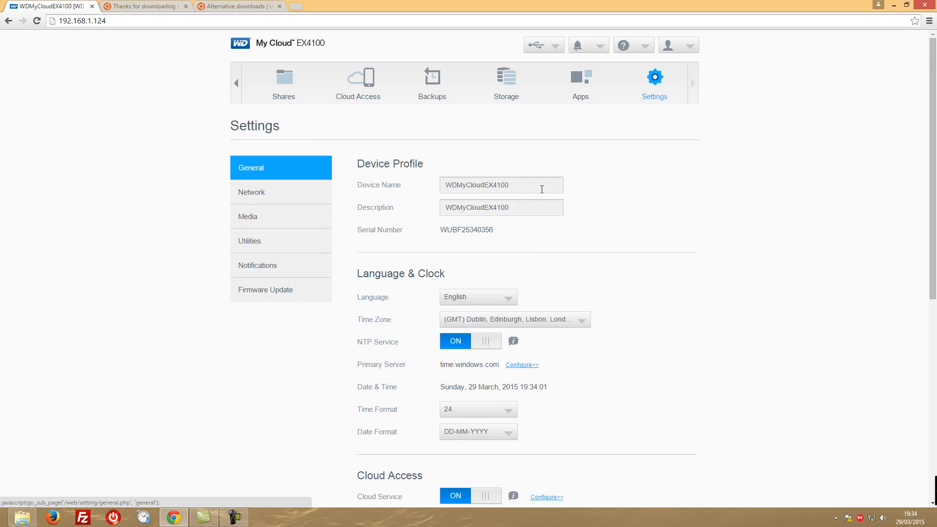
pyautogui.moveTo(522, 184); pyautogui.dragTo(443, 189)
pyautogui.click(541, 163)
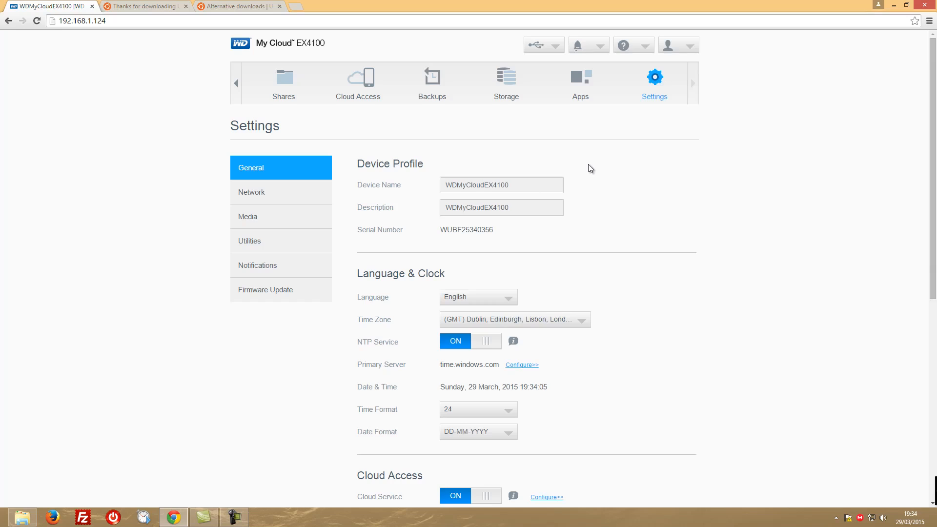
pyautogui.scroll(-1, 590, 168)
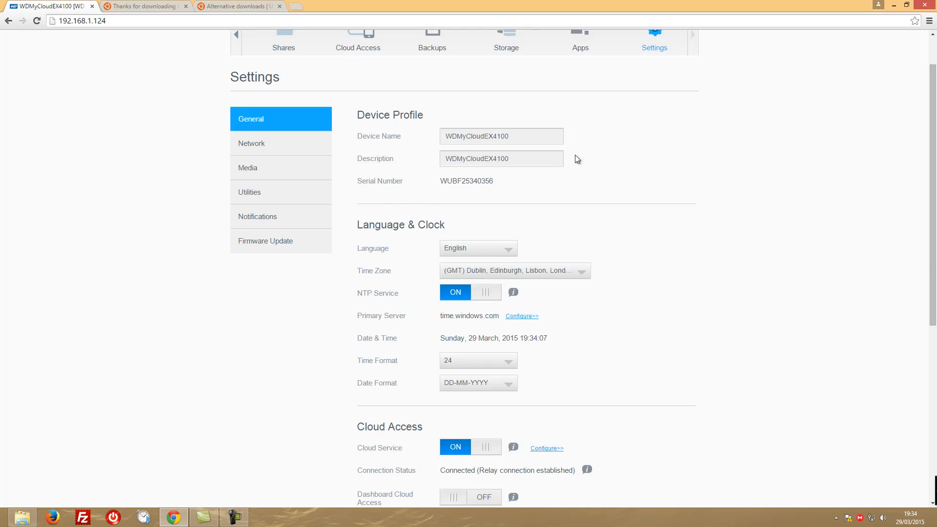
pyautogui.scroll(-2, 610, 166)
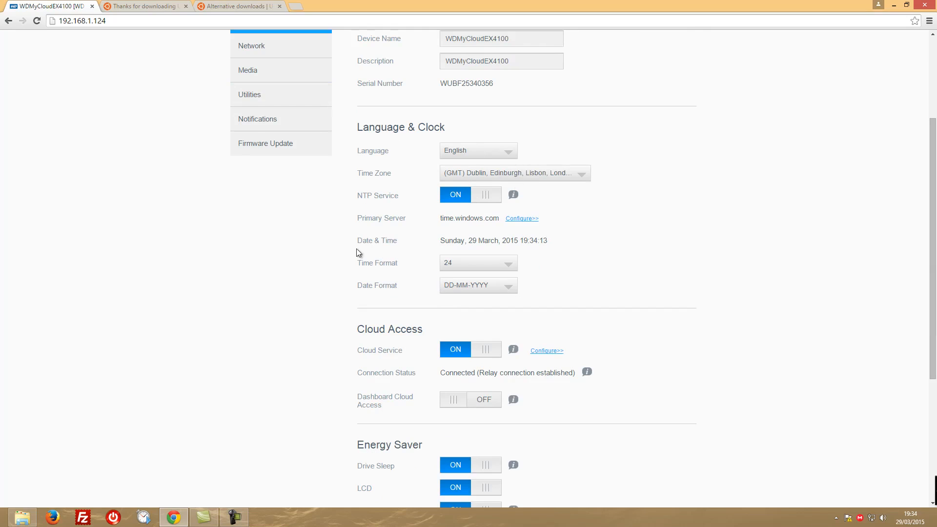
pyautogui.scroll(-3, 354, 278)
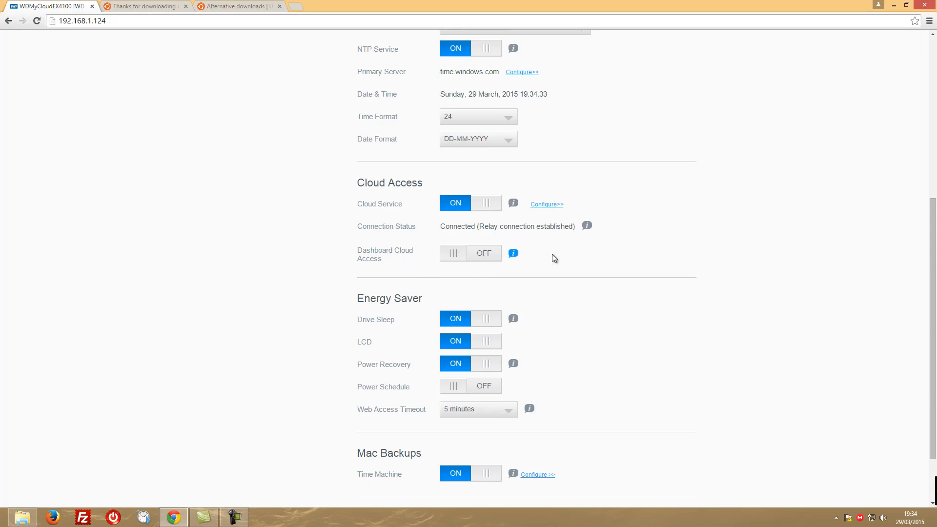
pyautogui.scroll(-2, 333, 259)
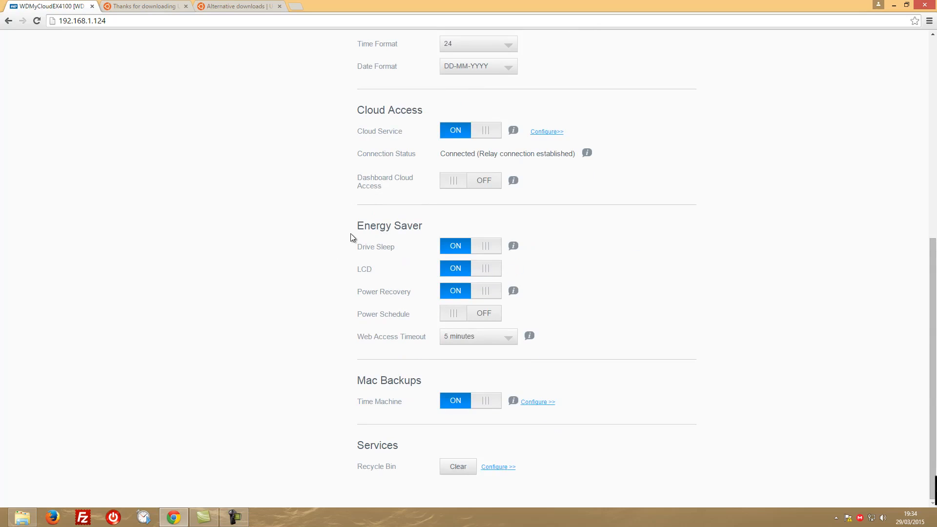
# Try a Power Schedule with Sunday set from 7 to 15, cancel it, and turn Power Schedule back off
pyautogui.click(457, 249)
pyautogui.click(460, 315)
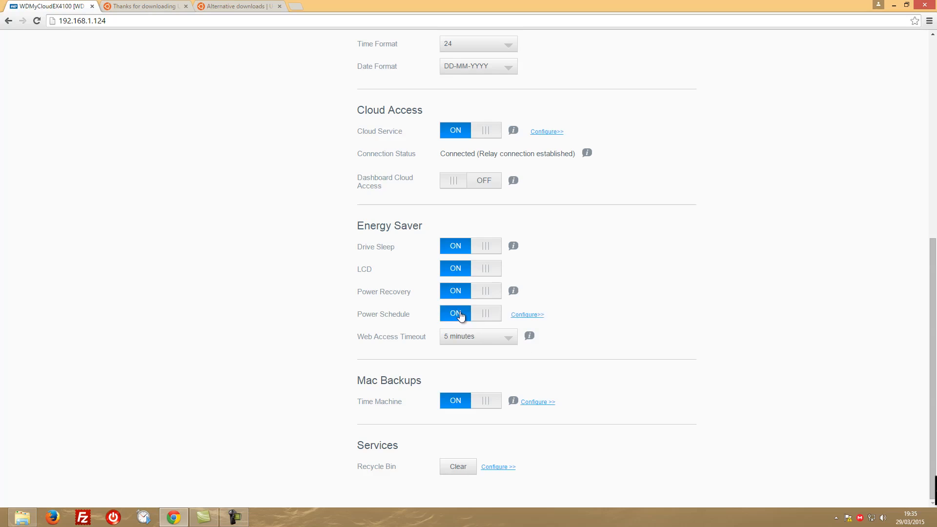
pyautogui.click(530, 316)
pyautogui.moveTo(422, 186); pyautogui.dragTo(453, 190)
pyautogui.moveTo(520, 186); pyautogui.dragTo(484, 190)
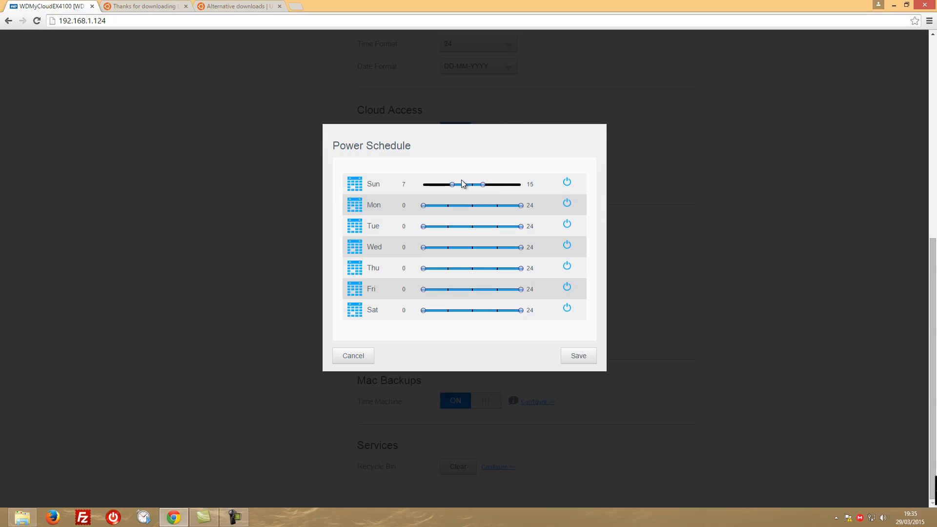
pyautogui.click(357, 357)
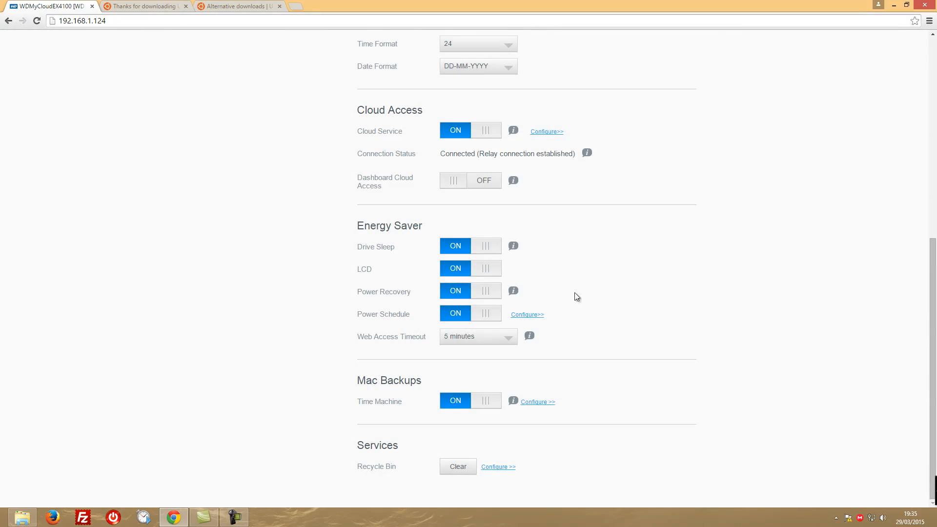
pyautogui.click(483, 313)
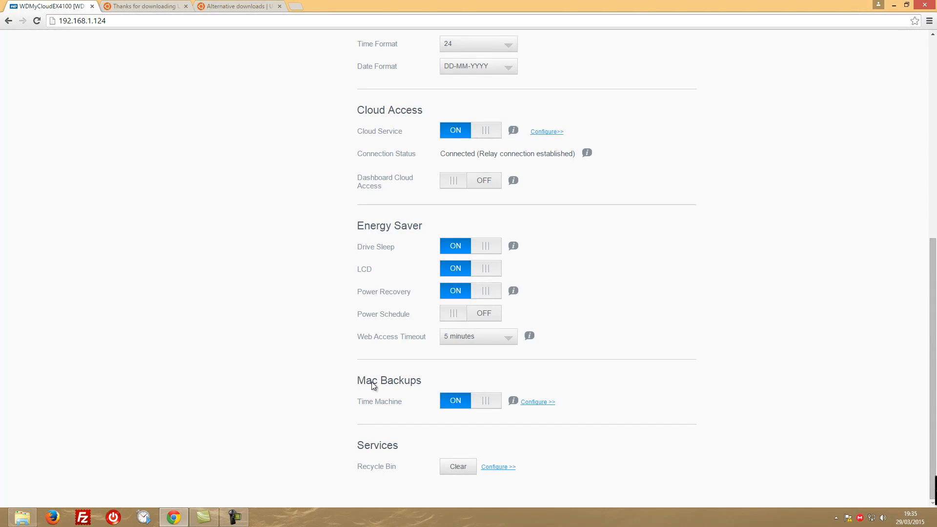
# Try a Time Machine maximum size of 2.1 TB (18%), look through the selectable shares, and cancel the configuration
pyautogui.click(534, 403)
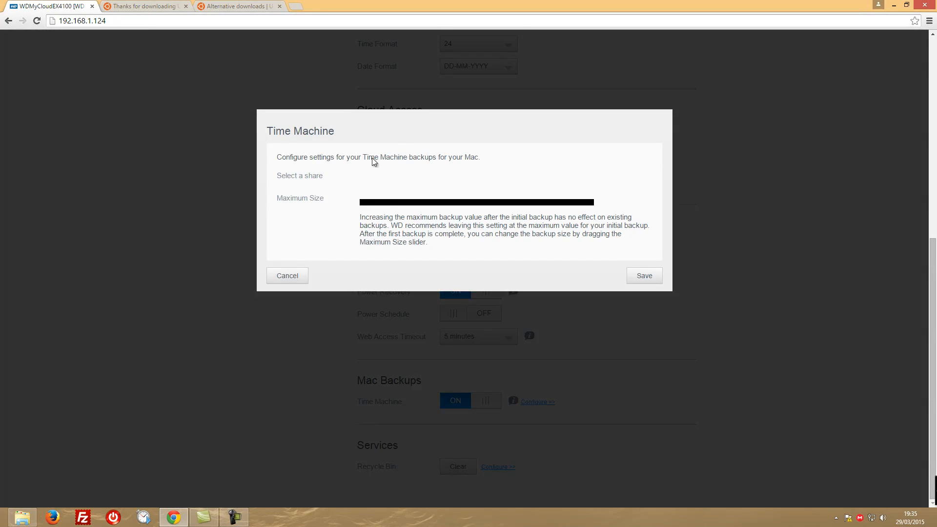
pyautogui.moveTo(599, 197); pyautogui.dragTo(567, 200)
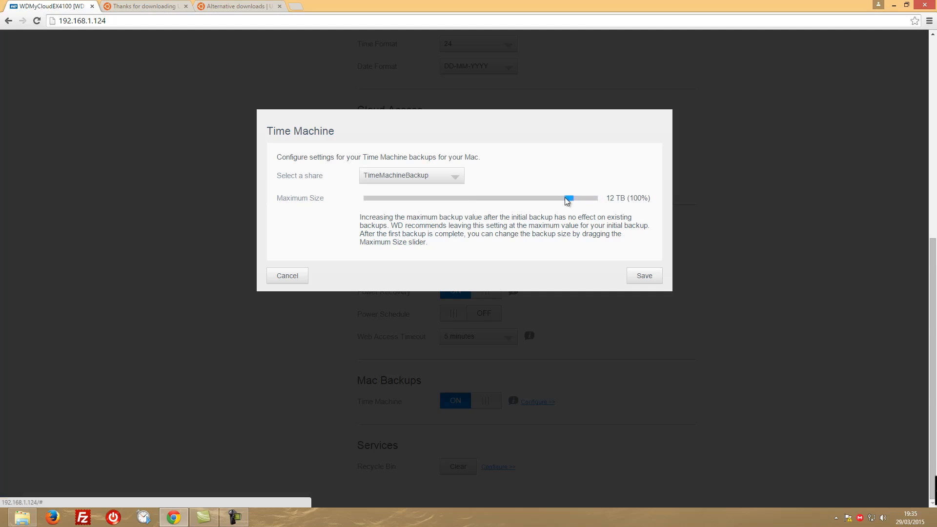
pyautogui.moveTo(390, 198); pyautogui.dragTo(396, 202)
pyautogui.click(405, 178)
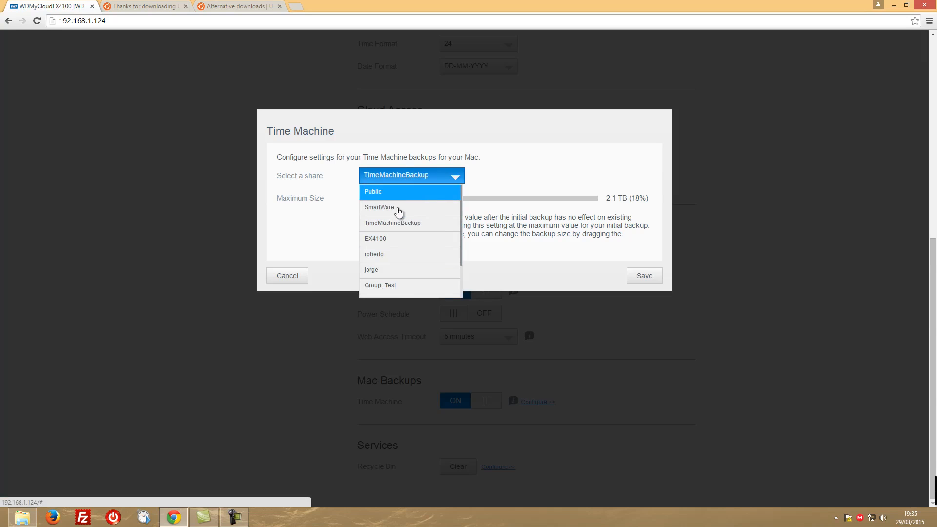
pyautogui.click(457, 180)
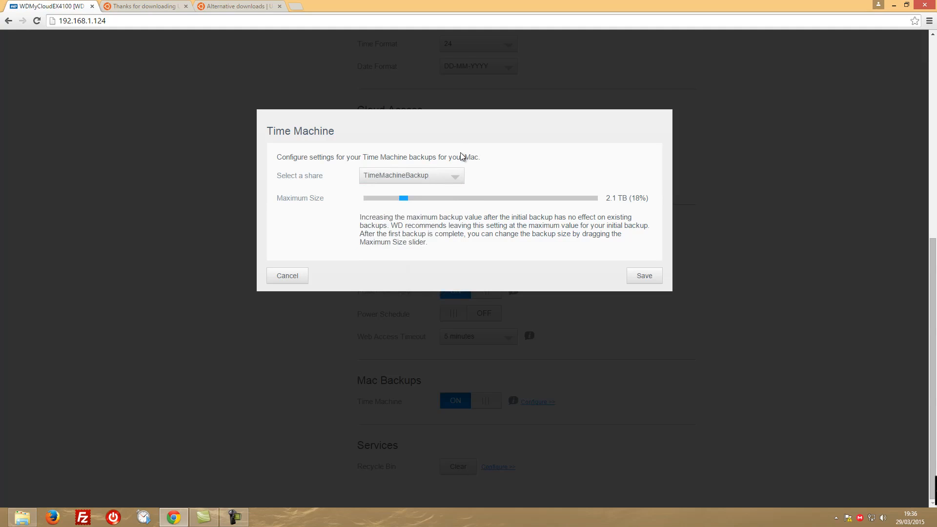
pyautogui.click(288, 277)
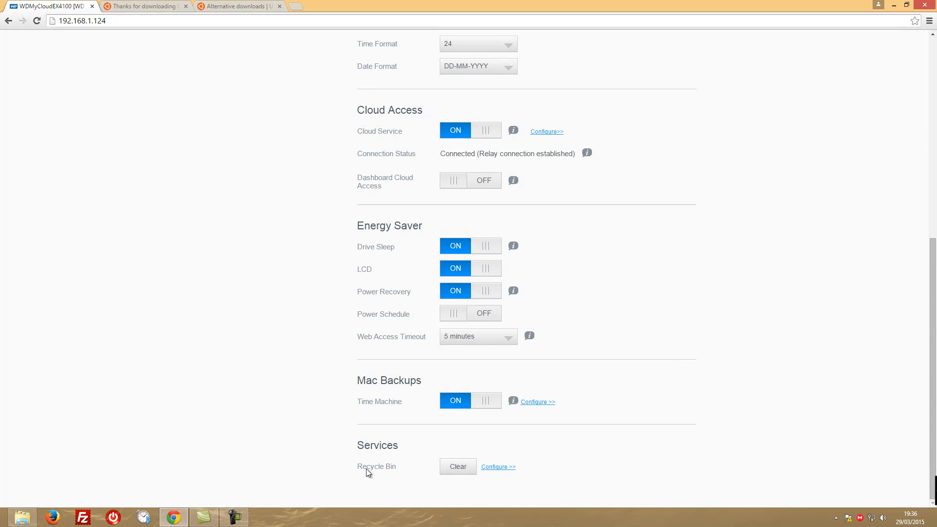
# Examine the Network settings, including the network profile, network services, UPS, Windows services, Remote Server and Port Forwarding sections
pyautogui.scroll(8, 604, 344)
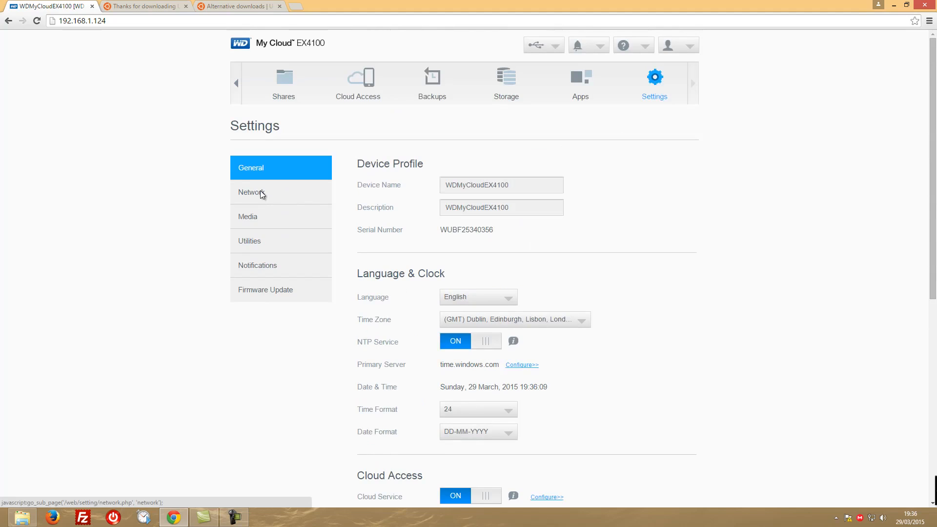
pyautogui.click(262, 195)
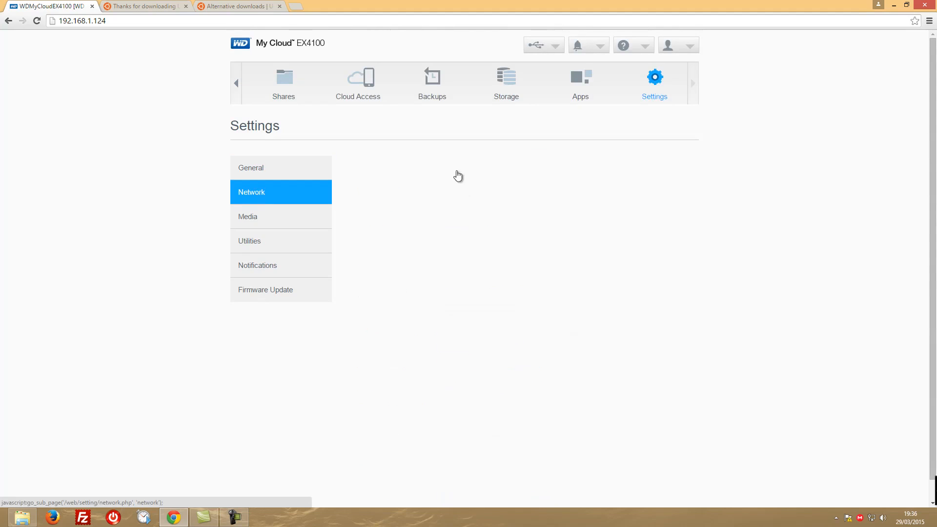
pyautogui.scroll(-1, 432, 233)
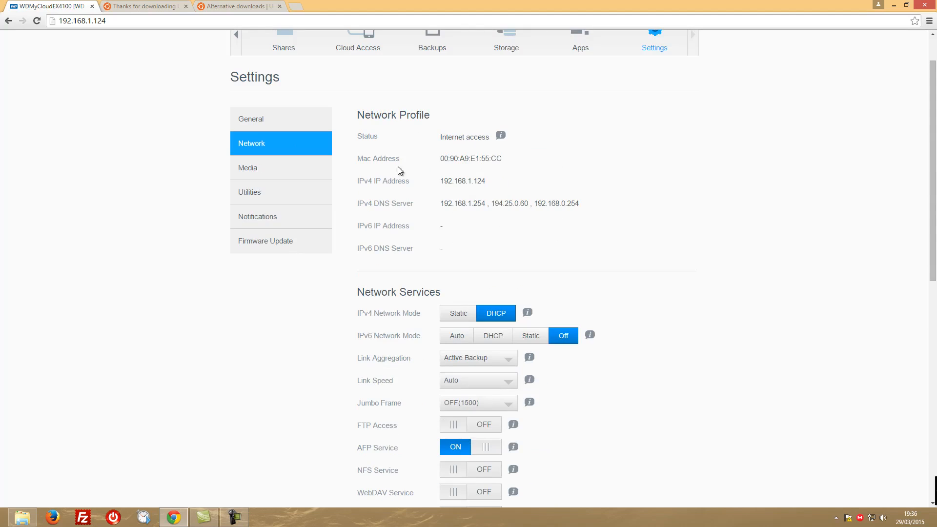
pyautogui.scroll(-3, 380, 308)
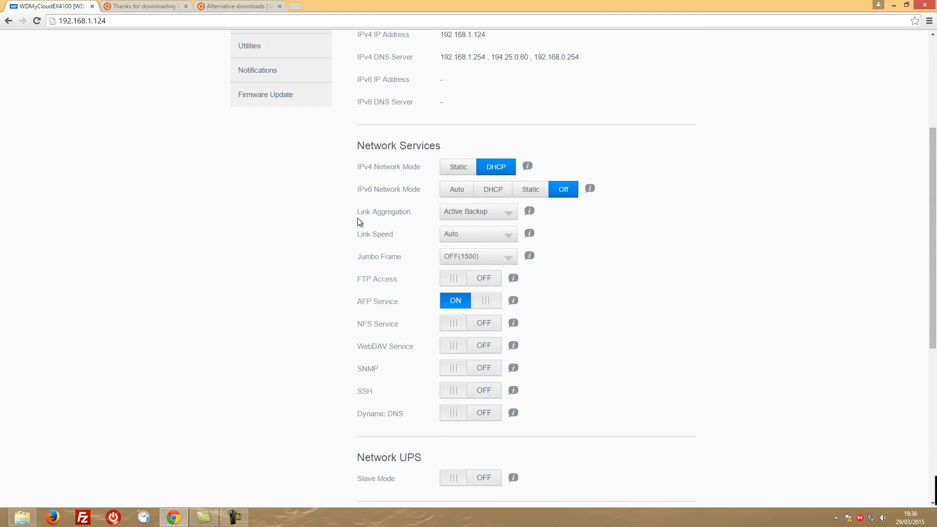
pyautogui.scroll(-4, 341, 251)
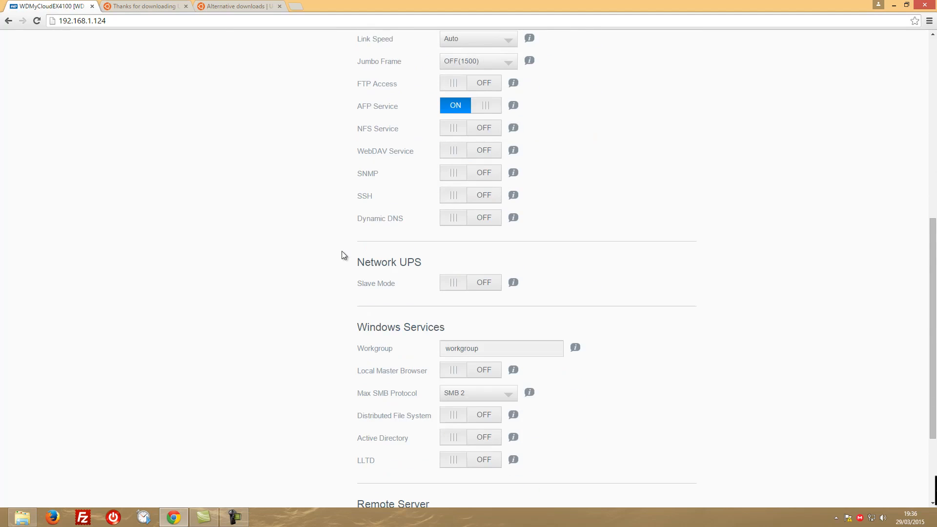
pyautogui.scroll(-3, 341, 251)
pyautogui.scroll(1, 327, 258)
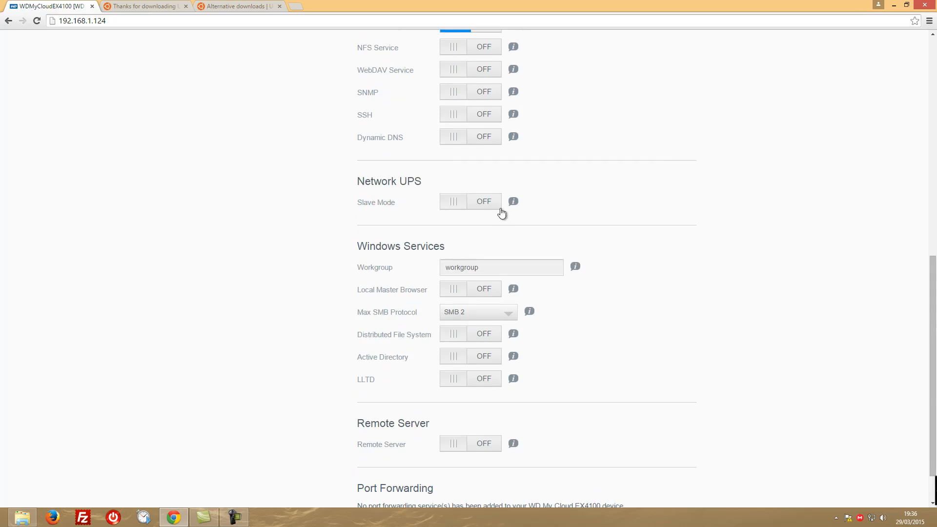
pyautogui.scroll(-1, 434, 249)
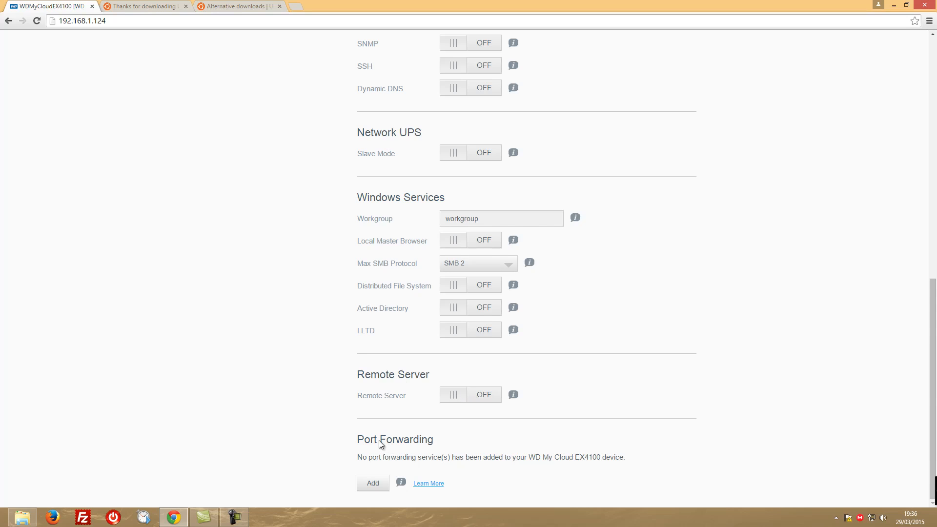
# Try adding port forwarding from the default service scan, select and deselect HTTP, and cancel the settings
pyautogui.click(374, 483)
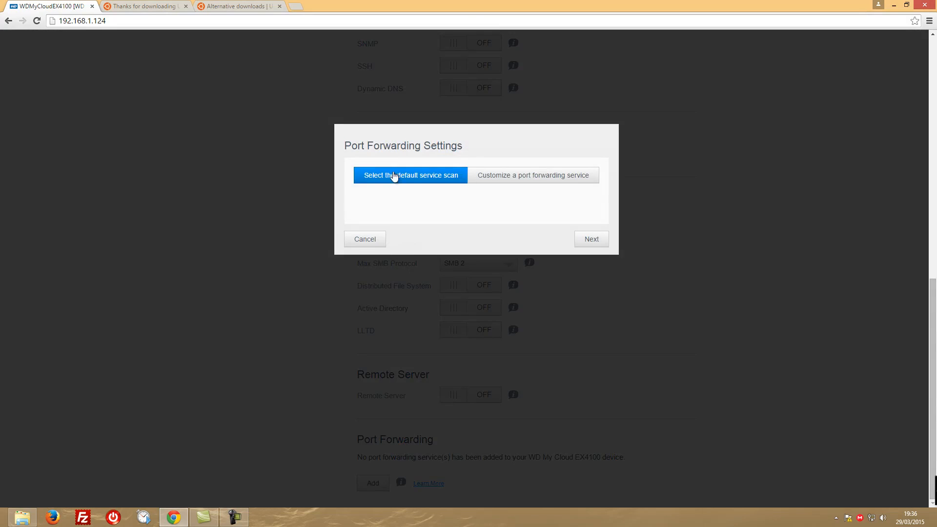
pyautogui.click(589, 239)
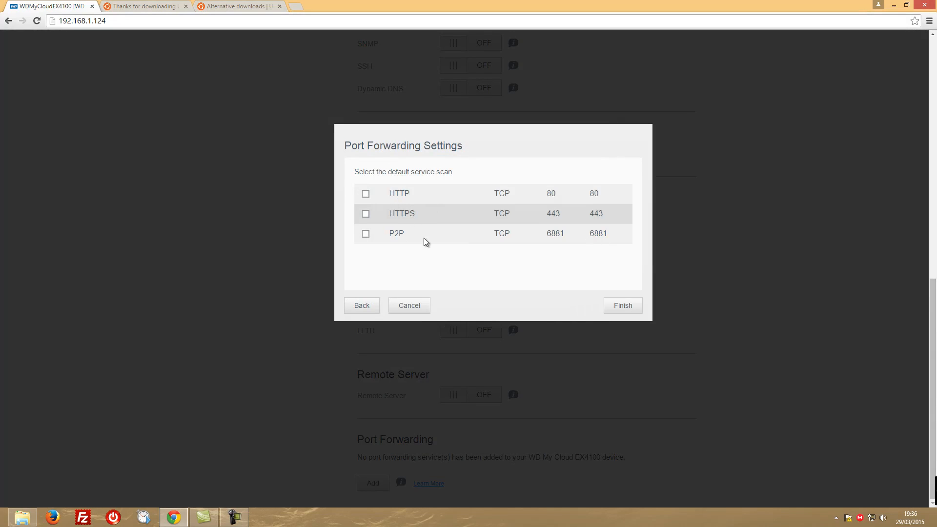
pyautogui.click(366, 195)
pyautogui.click(366, 194)
pyautogui.click(404, 307)
# Turn on Remote Server and save a backup password for remote backups
pyautogui.click(468, 394)
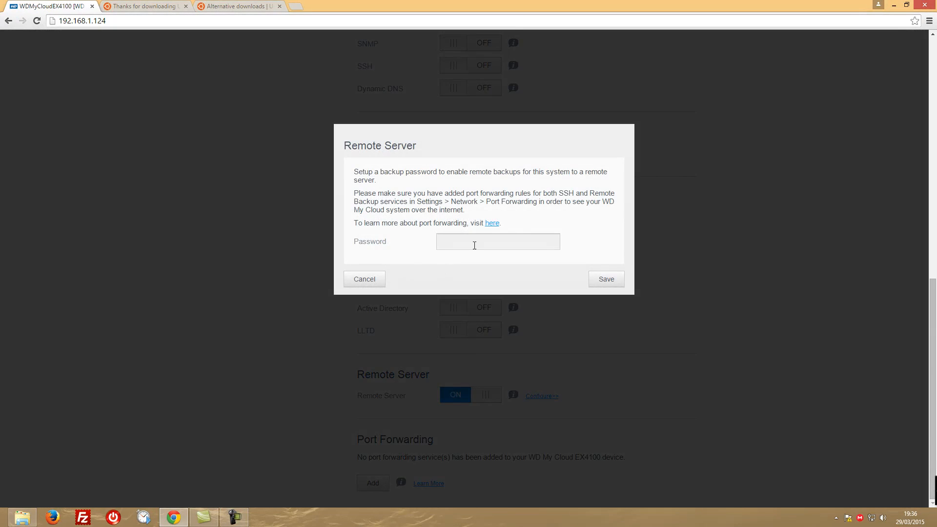
pyautogui.write('••')
pyautogui.click(607, 281)
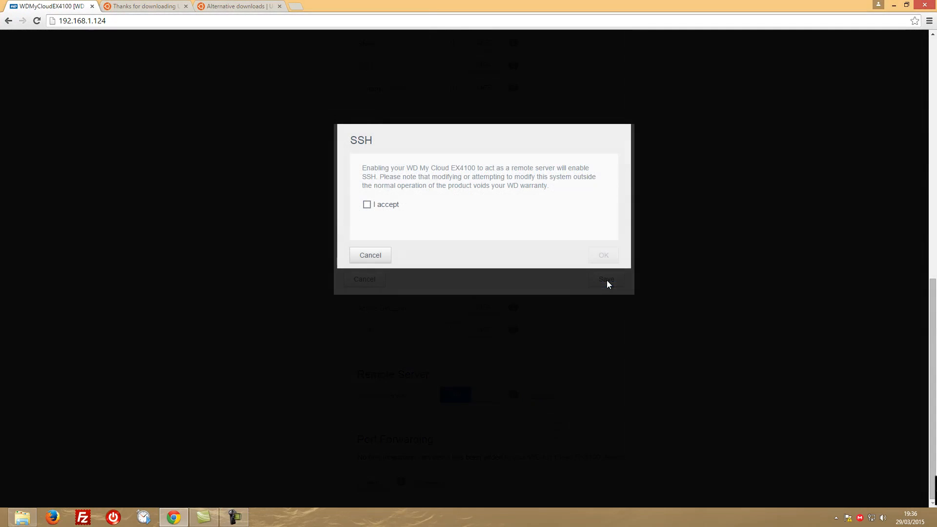
# Accept the SSH warranty notice and create and confirm a new SSH access password
pyautogui.click(375, 205)
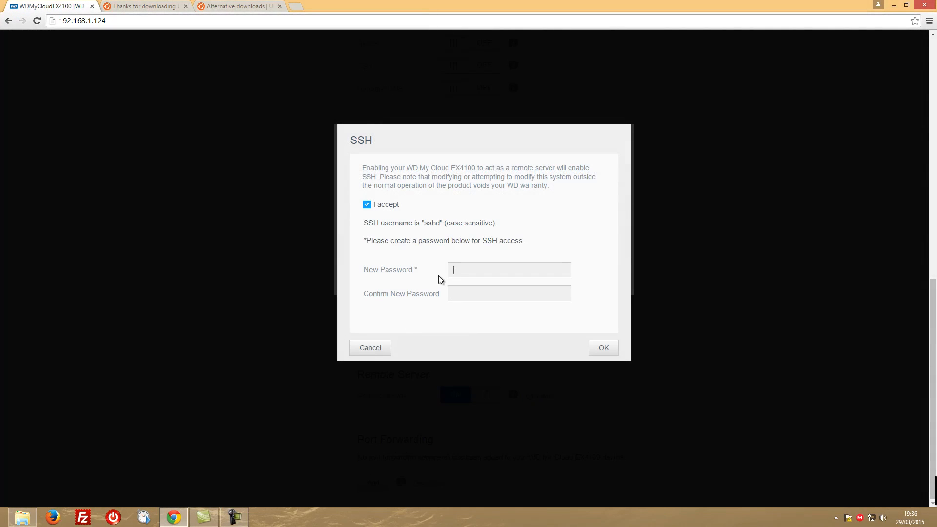
pyautogui.click(475, 270)
pyautogui.write('••••••')
pyautogui.click(605, 348)
pyautogui.click(458, 271)
pyautogui.write('••••••••••••')
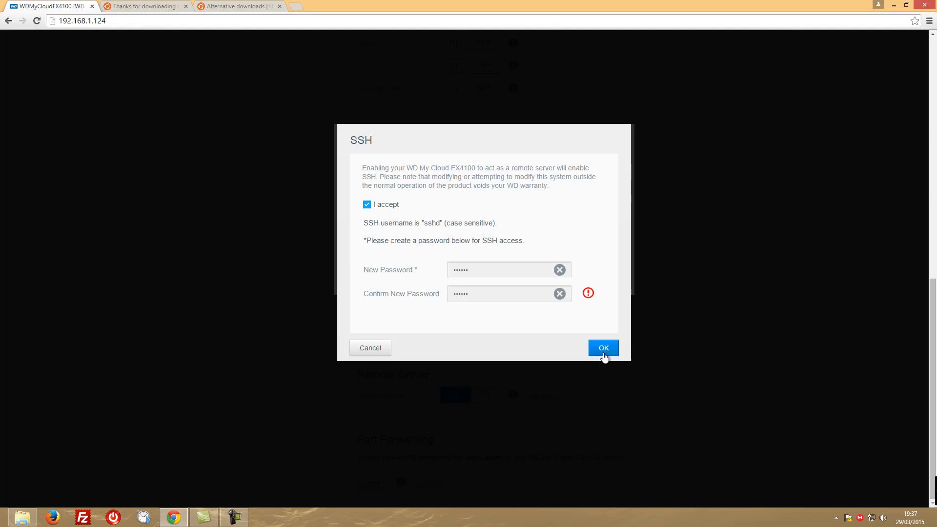
pyautogui.click(604, 347)
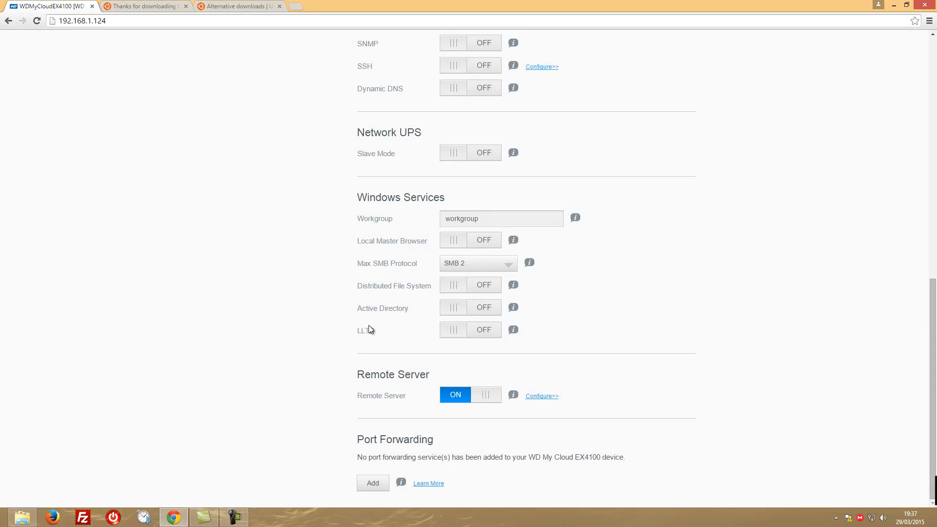
# Try adding port forwarding for SSH and Remote Backups from the default service scan, and cancel the settings
pyautogui.click(373, 483)
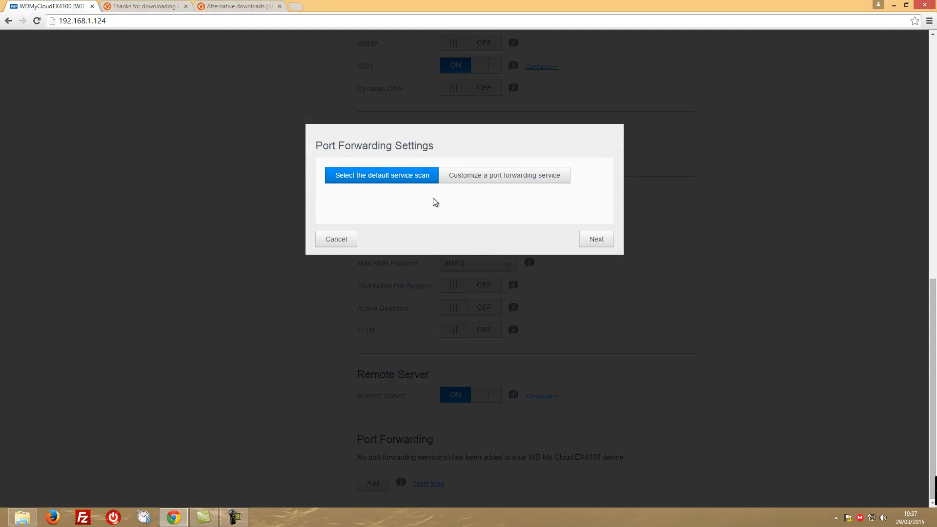
pyautogui.click(594, 238)
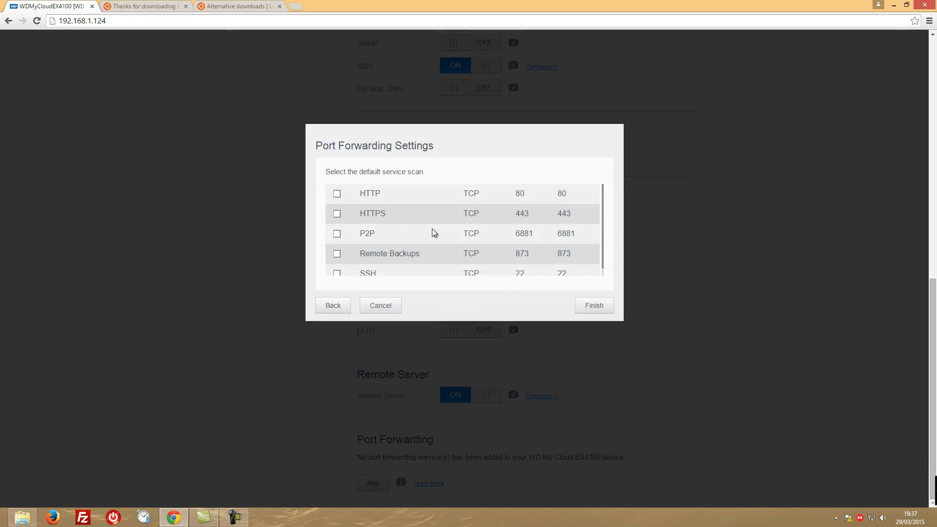
pyautogui.scroll(-1, 432, 233)
pyautogui.click(337, 266)
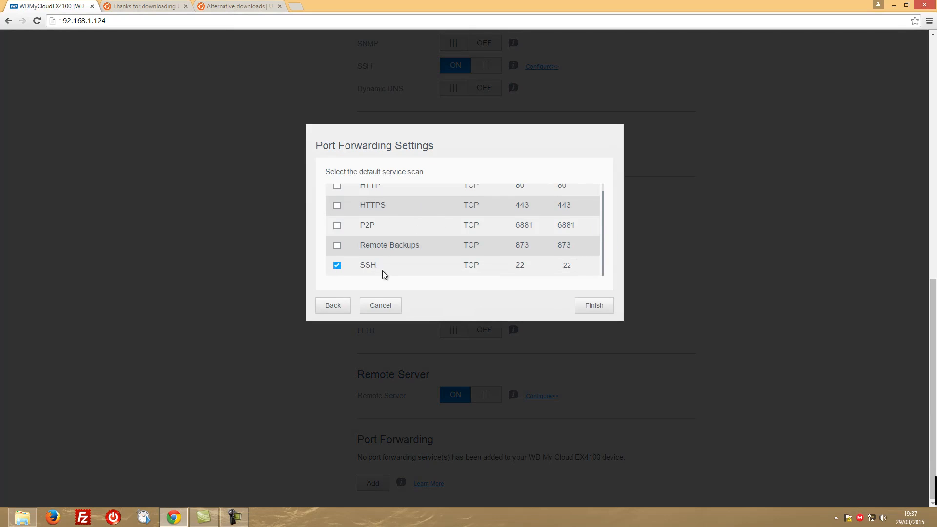
pyautogui.click(337, 245)
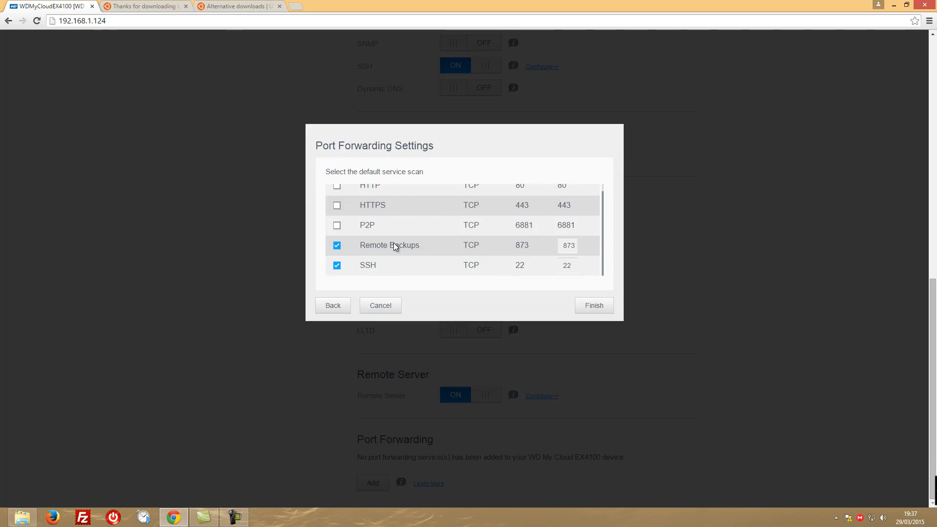
pyautogui.click(390, 308)
# Turn off Remote Server and confirm disabling its capability
pyautogui.click(476, 395)
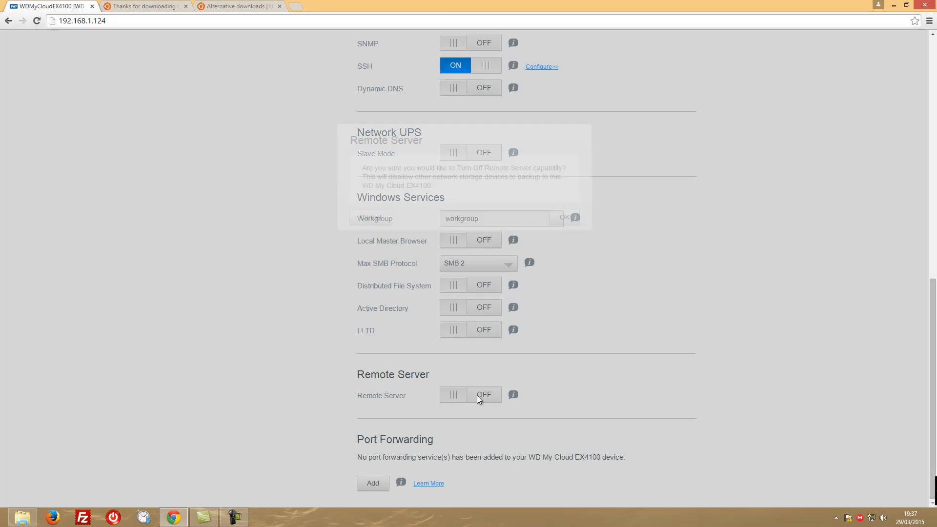
pyautogui.click(565, 218)
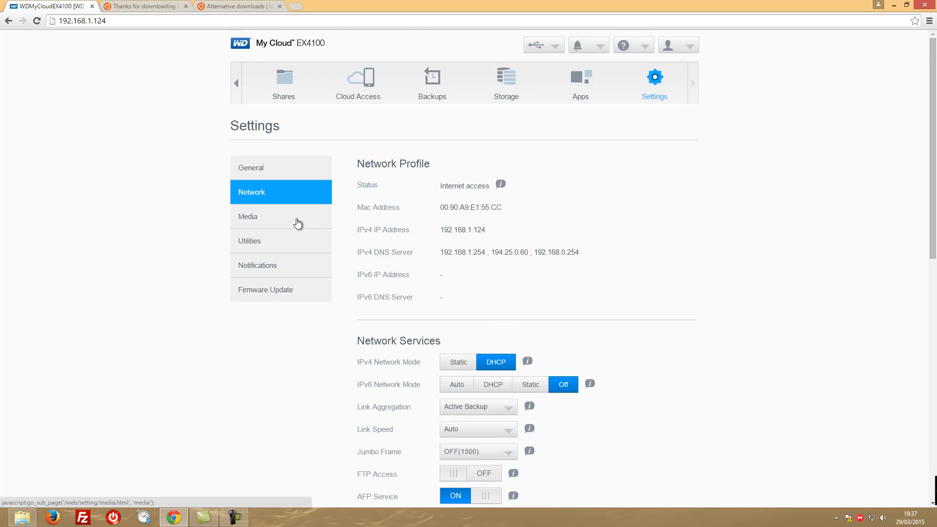
# Examine the Media settings and the Utilities settings, from System Diagnostics through to the ISO Share List
pyautogui.click(259, 217)
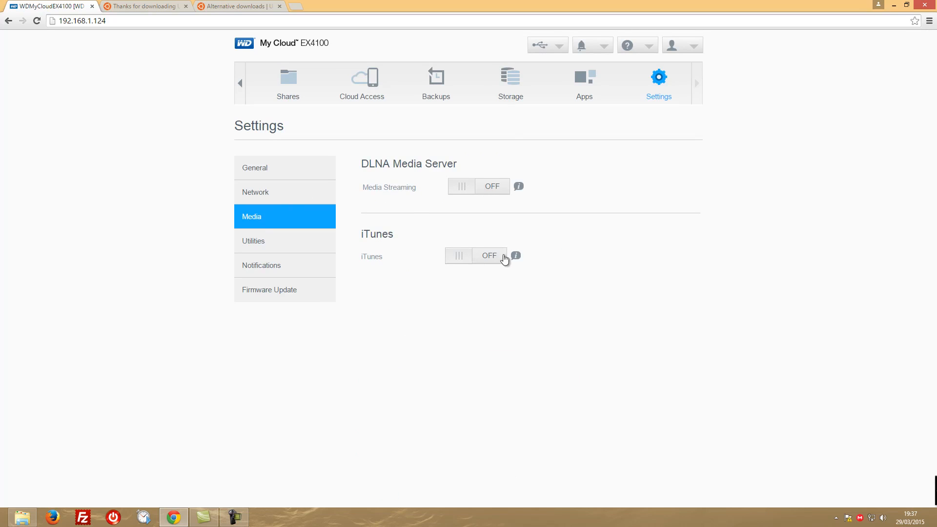
pyautogui.click(276, 242)
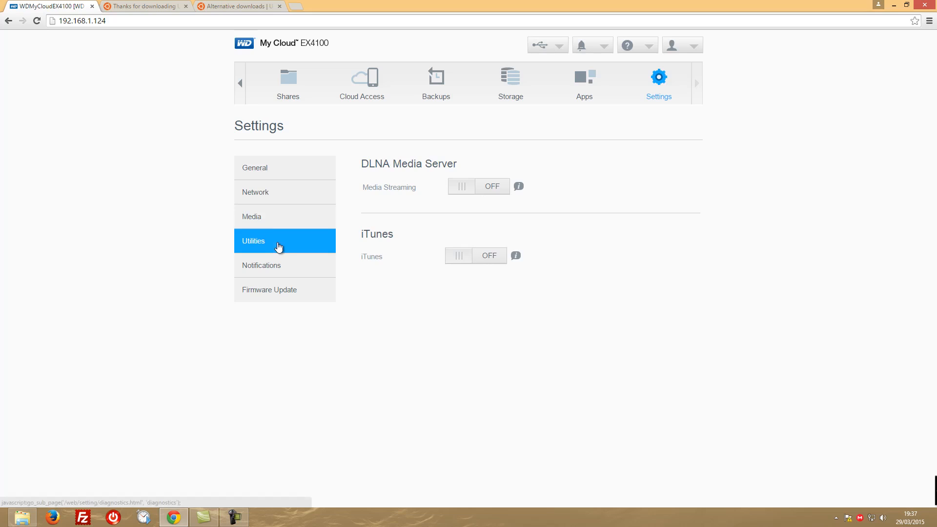
pyautogui.scroll(-2, 402, 189)
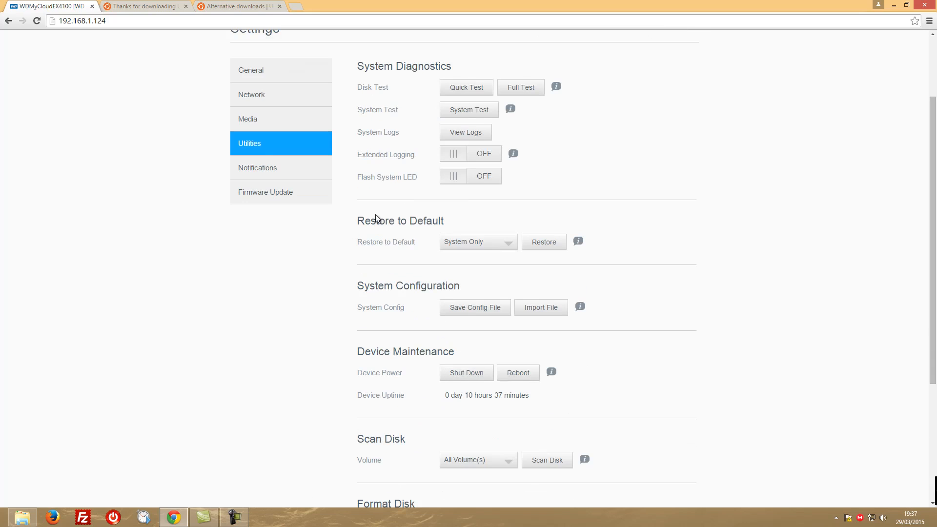
pyautogui.scroll(-1, 347, 275)
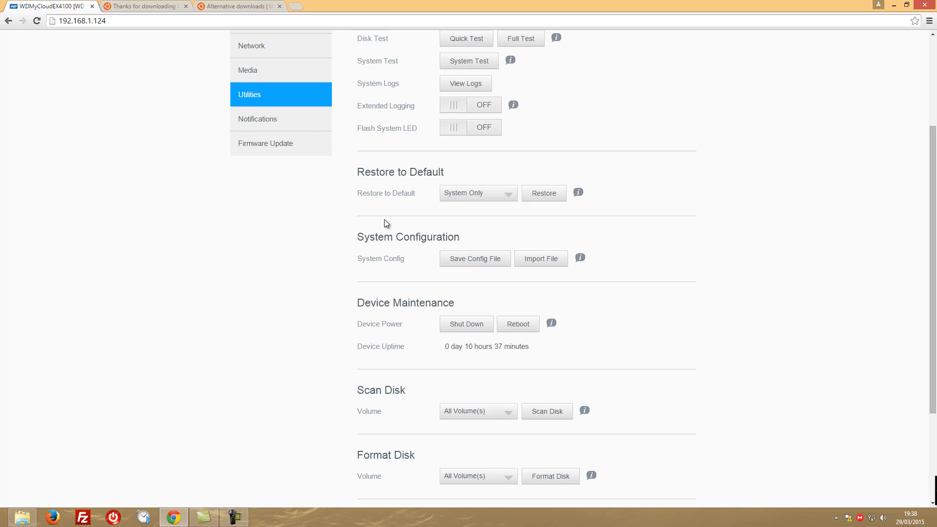
pyautogui.scroll(-2, 303, 285)
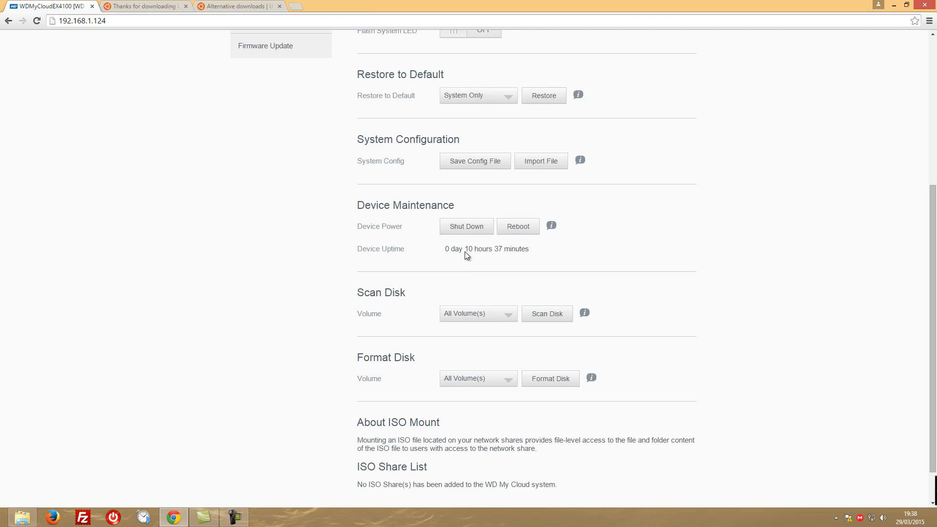
pyautogui.scroll(-1, 307, 261)
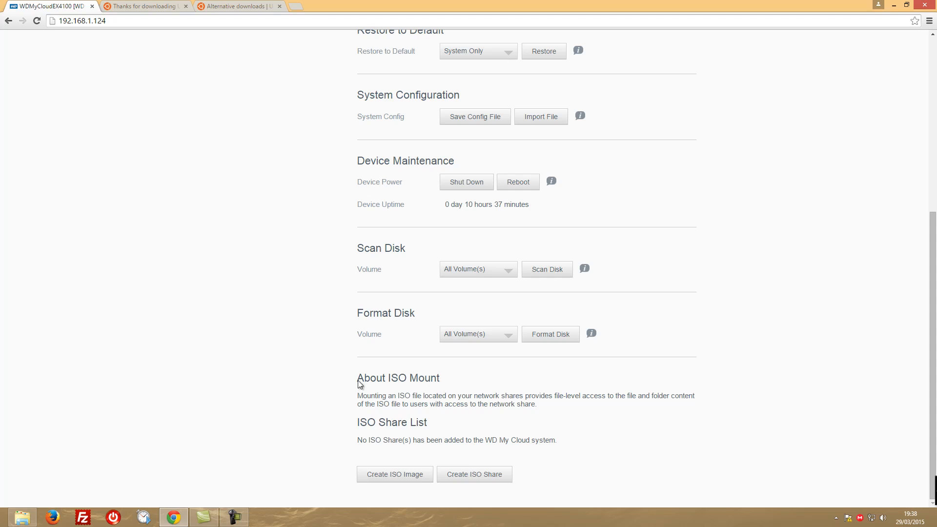
pyautogui.scroll(6, 312, 389)
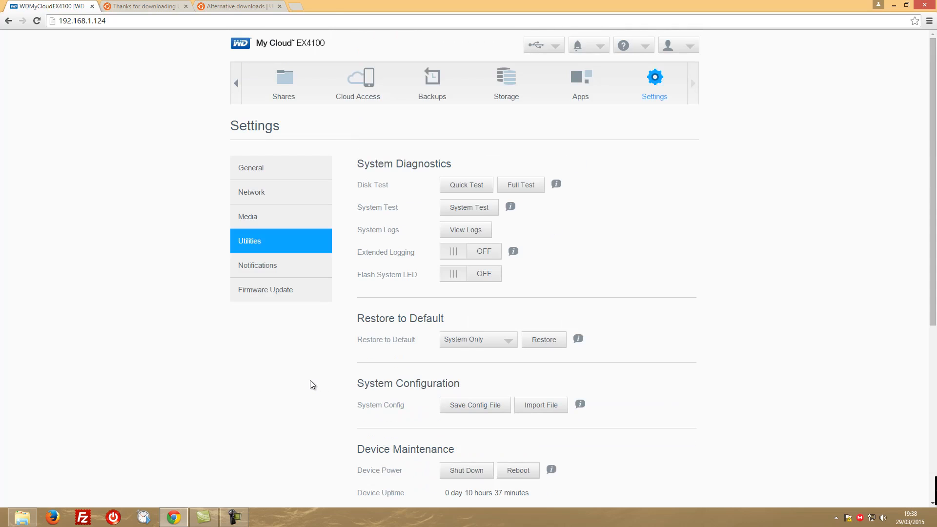
# Open the Notifications settings and try to lower the Notifications Display level from All
pyautogui.click(280, 266)
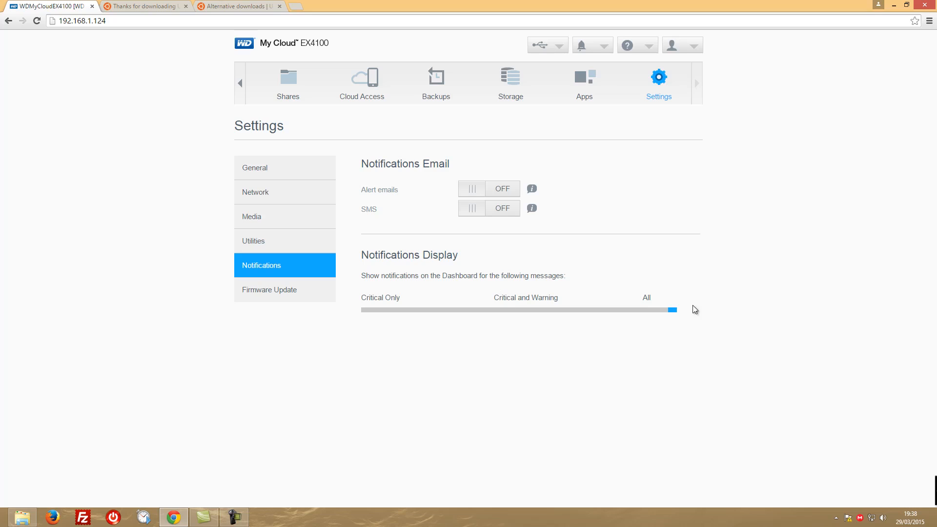
pyautogui.moveTo(674, 314); pyautogui.dragTo(613, 311)
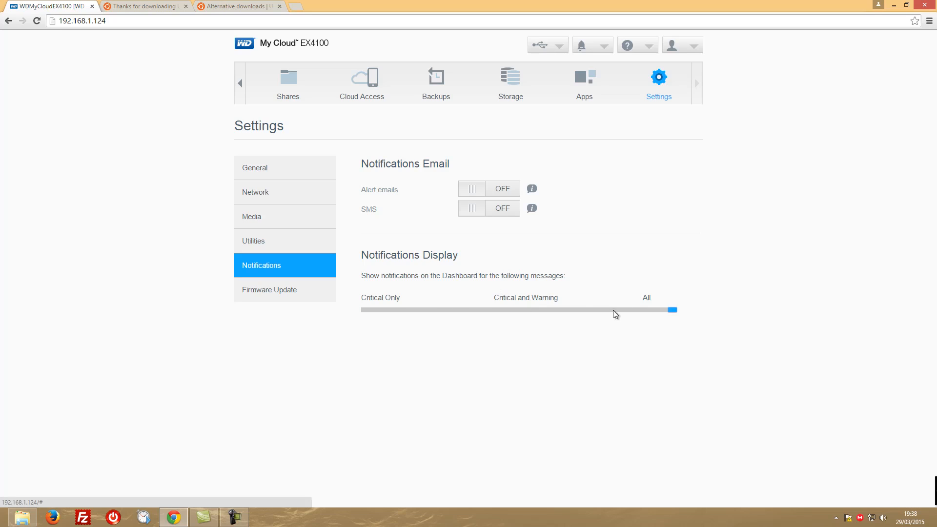
# Open the Firmware Update settings, turn Enable Auto Update off and turn it back on
pyautogui.click(278, 297)
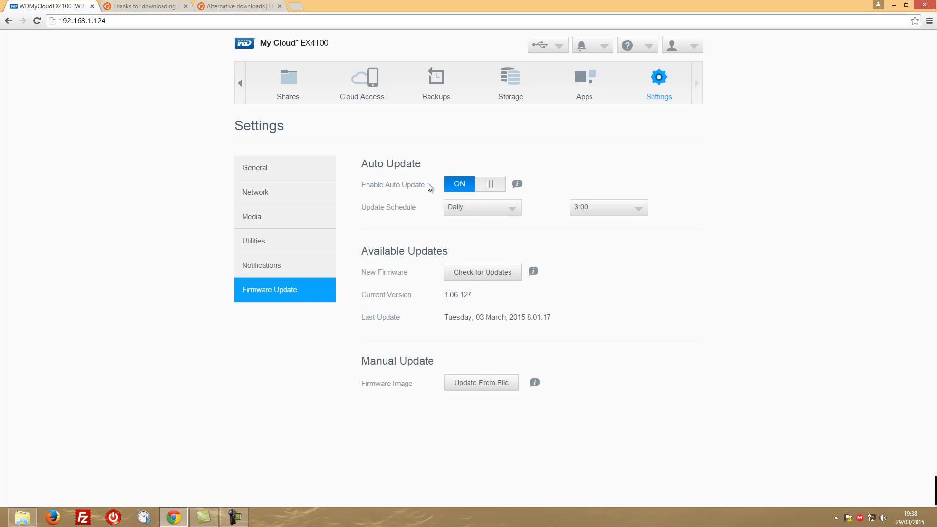
pyautogui.click(490, 185)
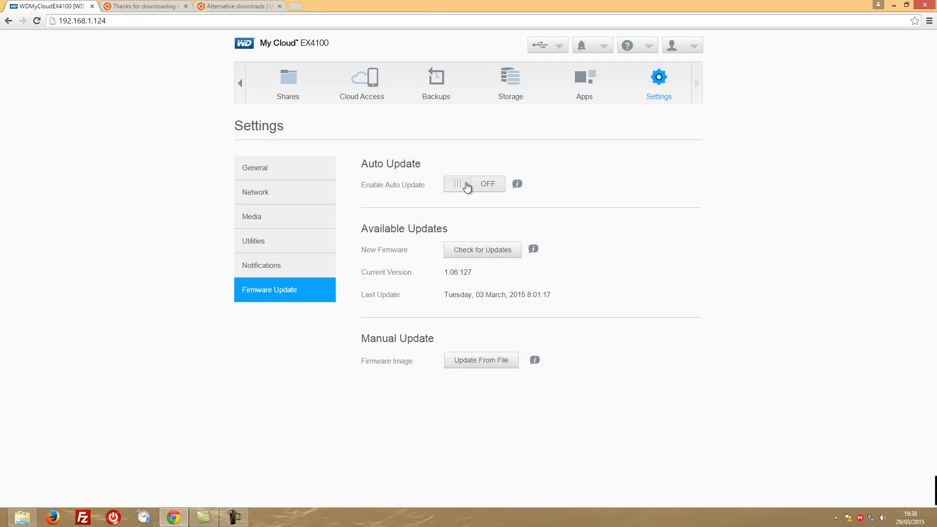
pyautogui.click(465, 185)
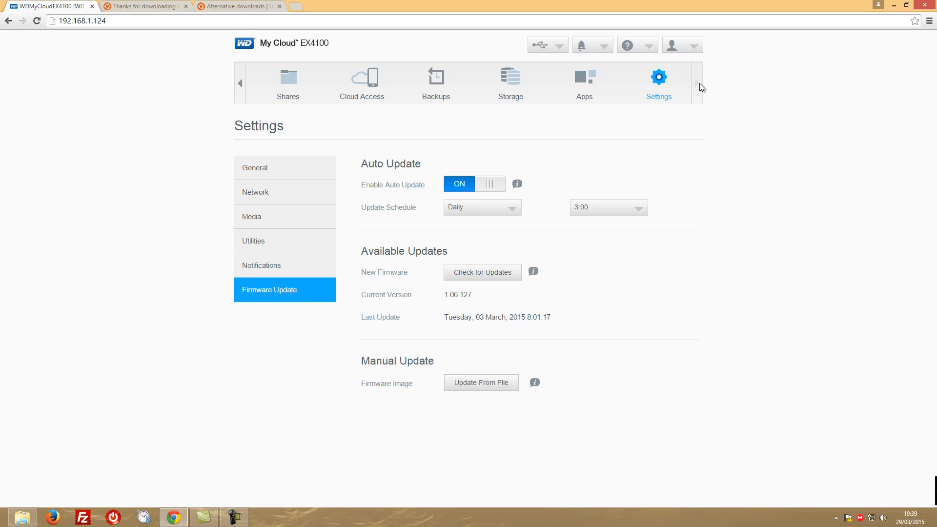
# Return to the dashboard's Home page
pyautogui.click(240, 84)
pyautogui.click(241, 84)
pyautogui.click(286, 84)
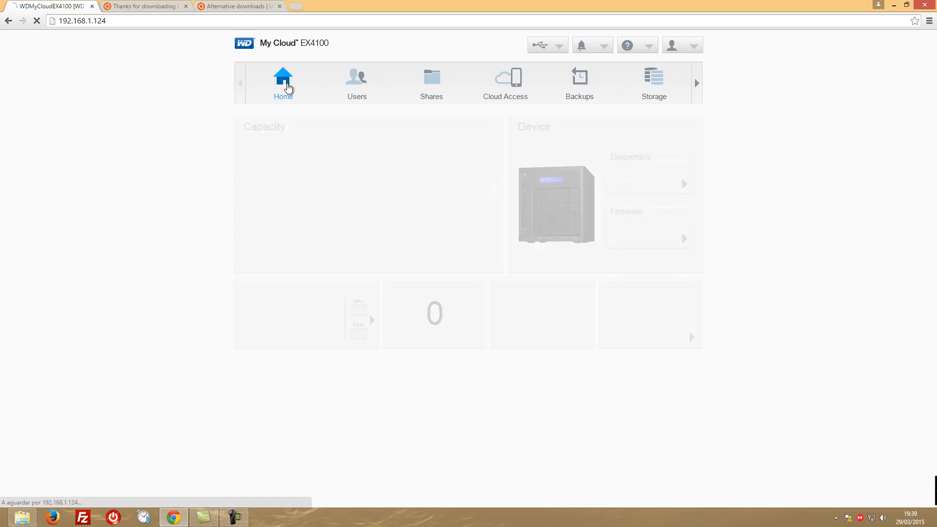